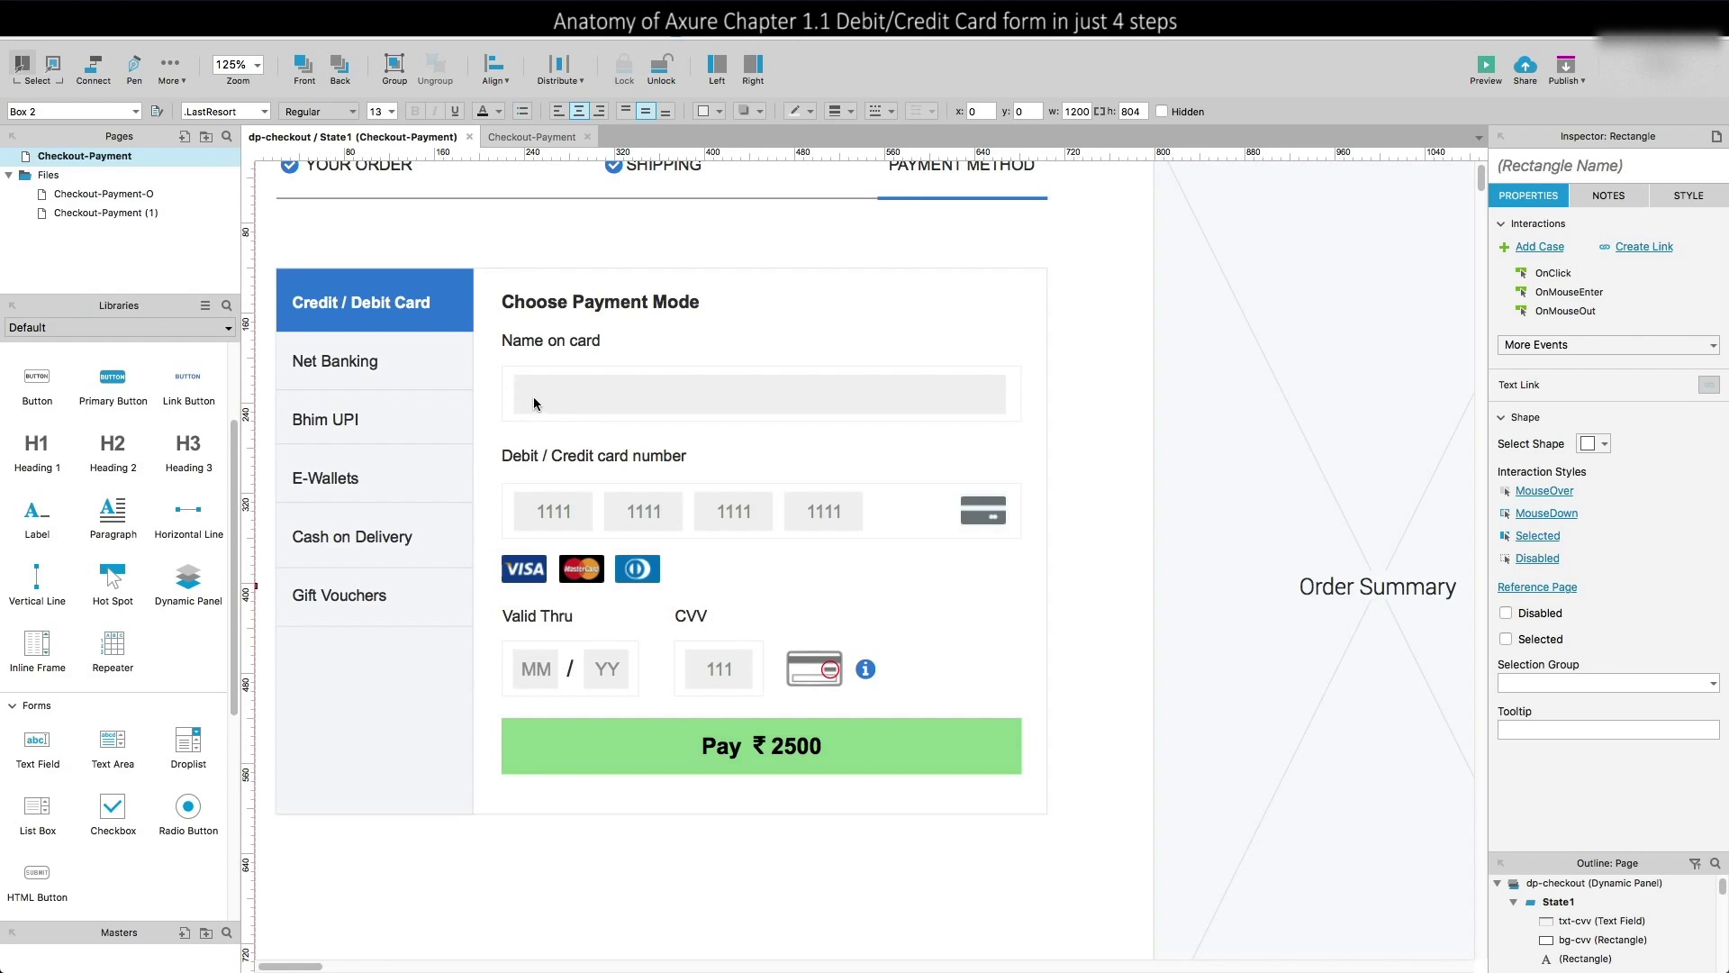
Create an OnLostFocus case for the Name on card text field with a condition testing the text on txt-nameoncard
click(573, 381)
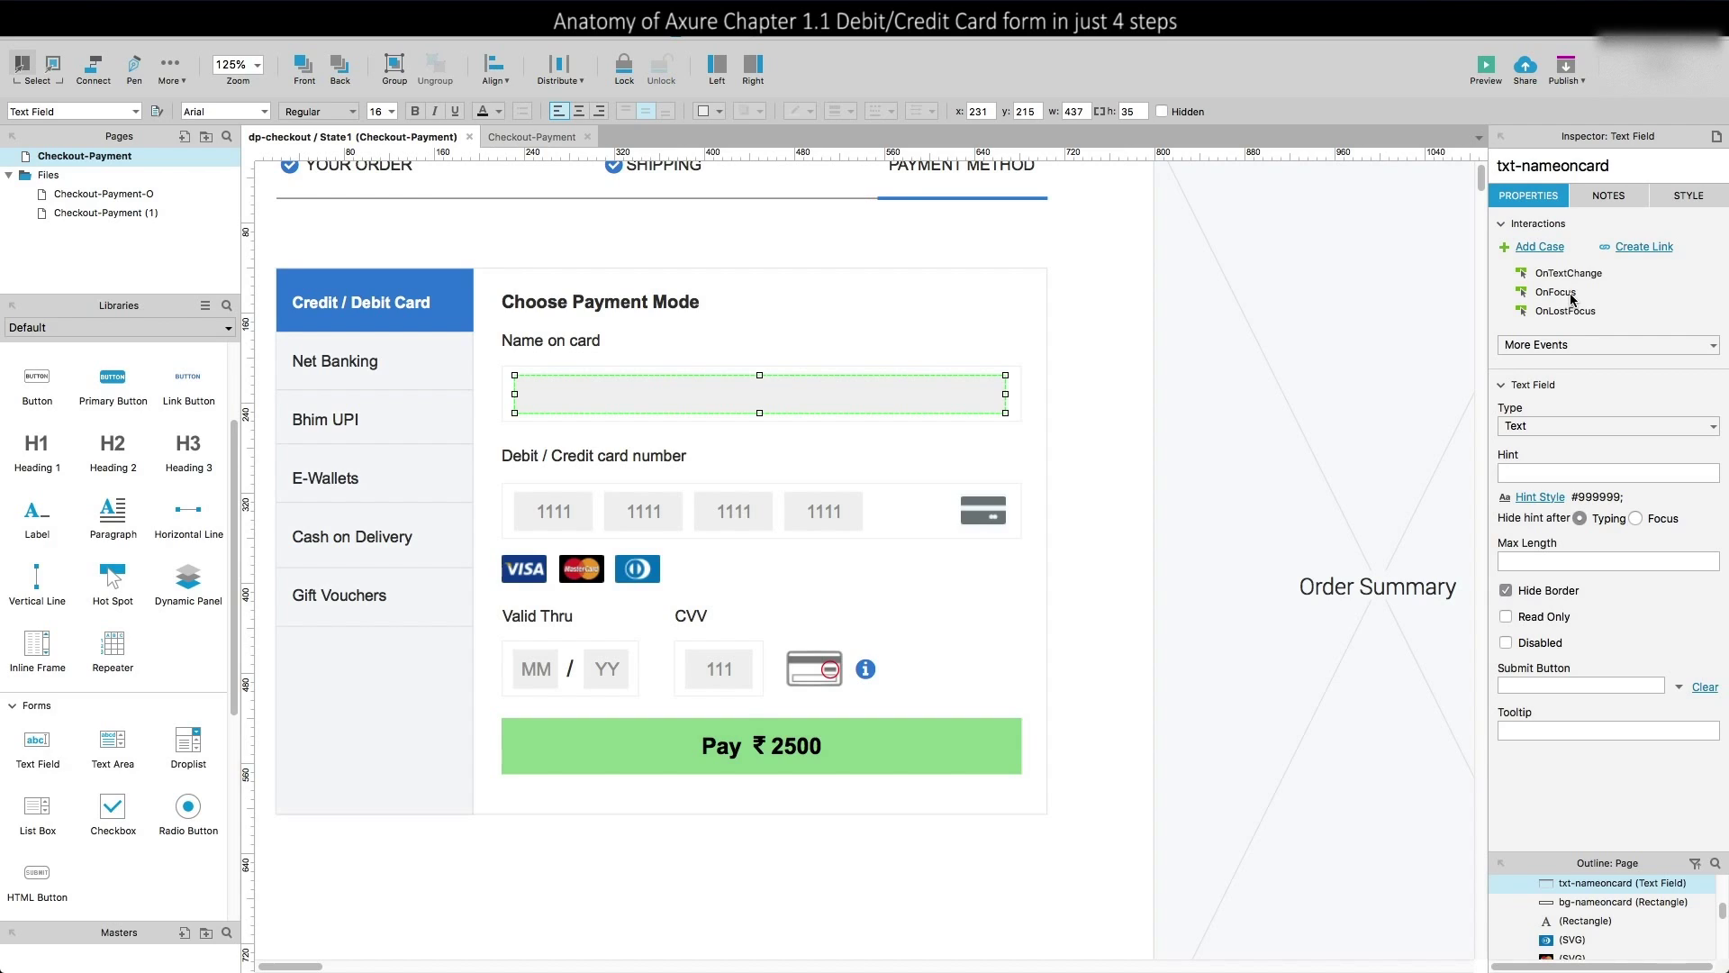
click(1551, 314)
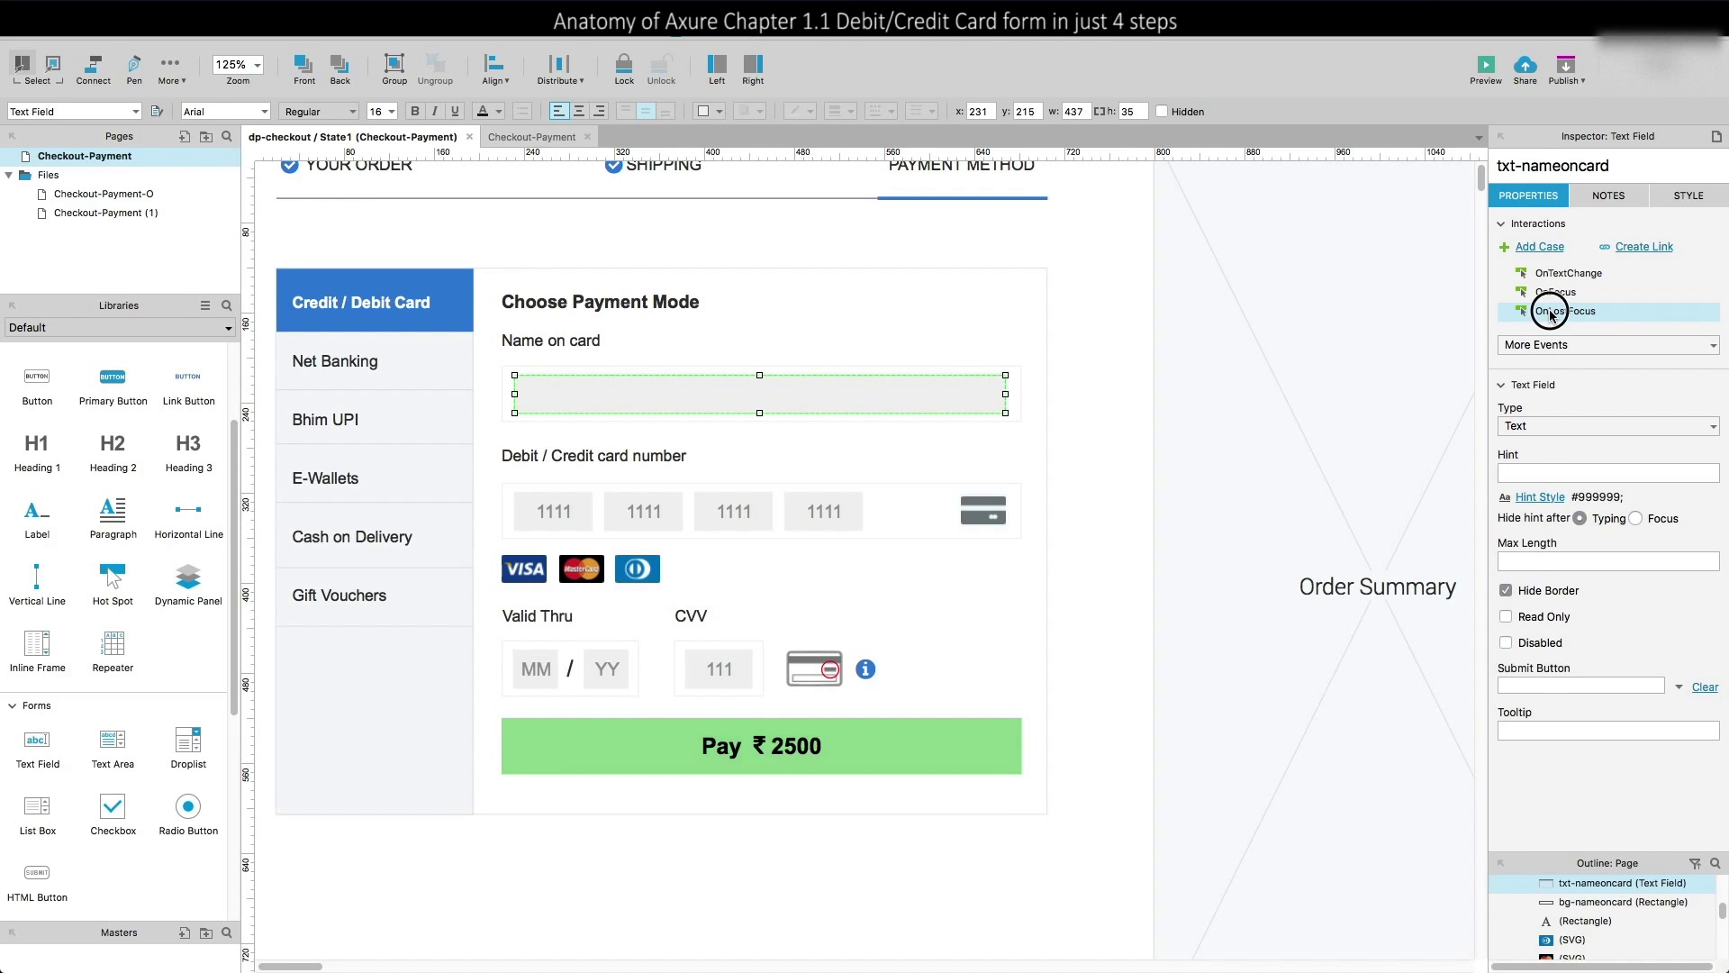
click(1551, 315)
click(649, 150)
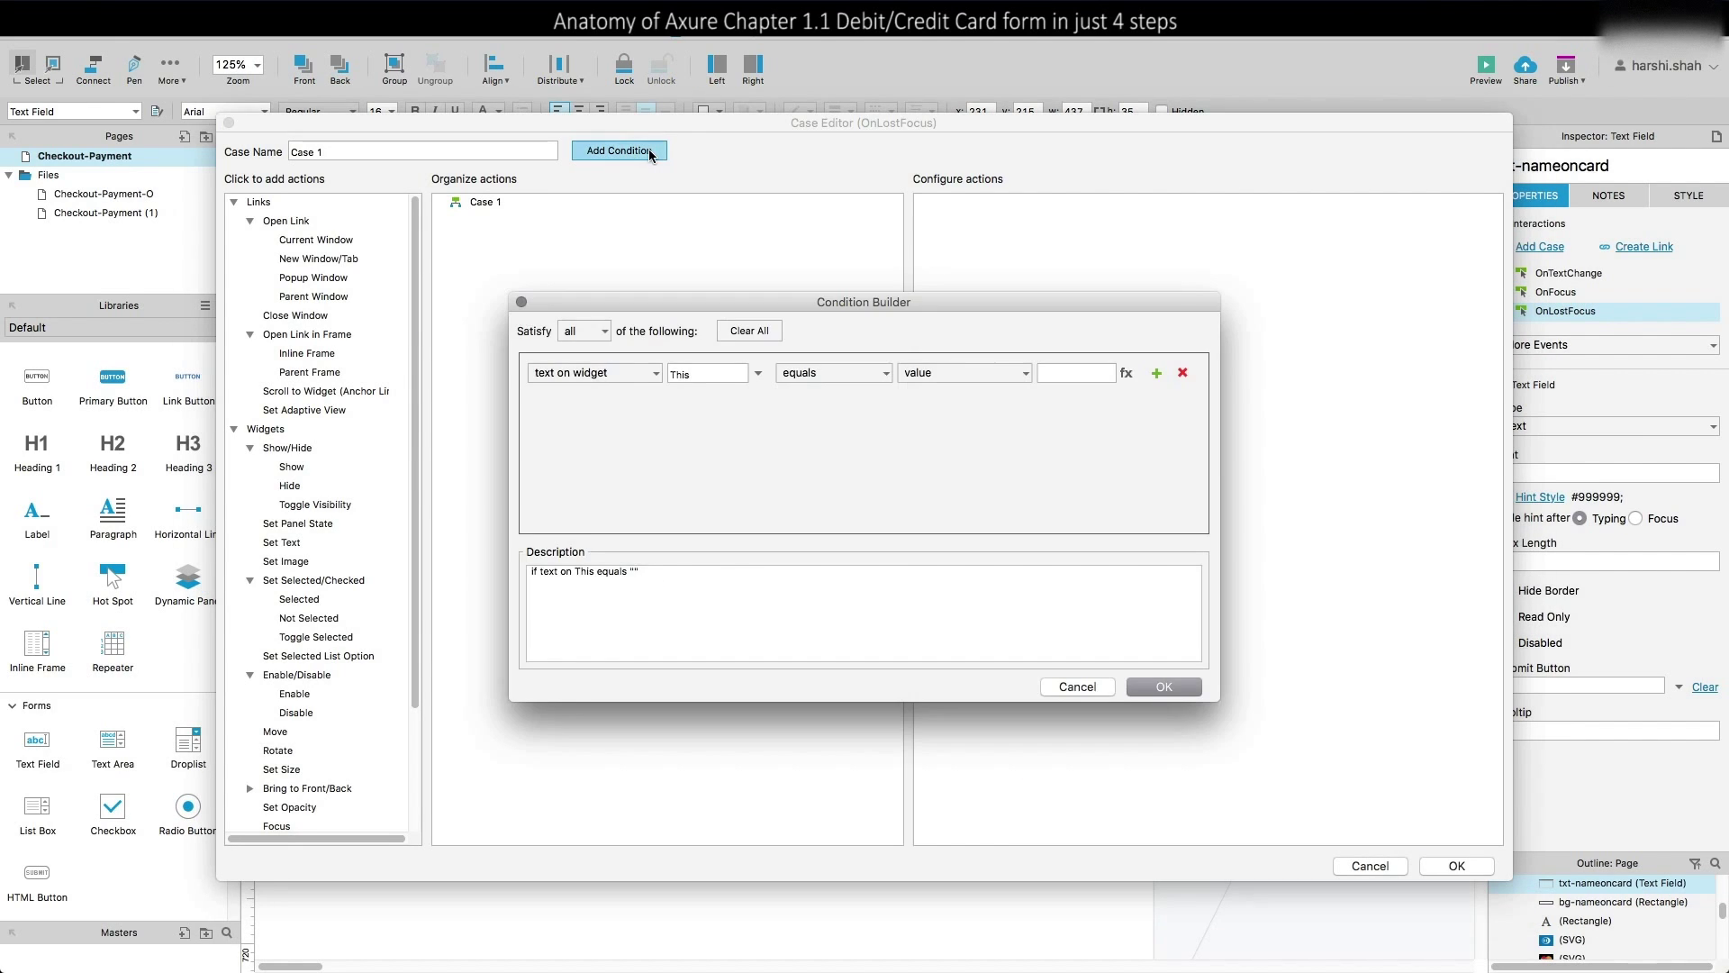
click(605, 373)
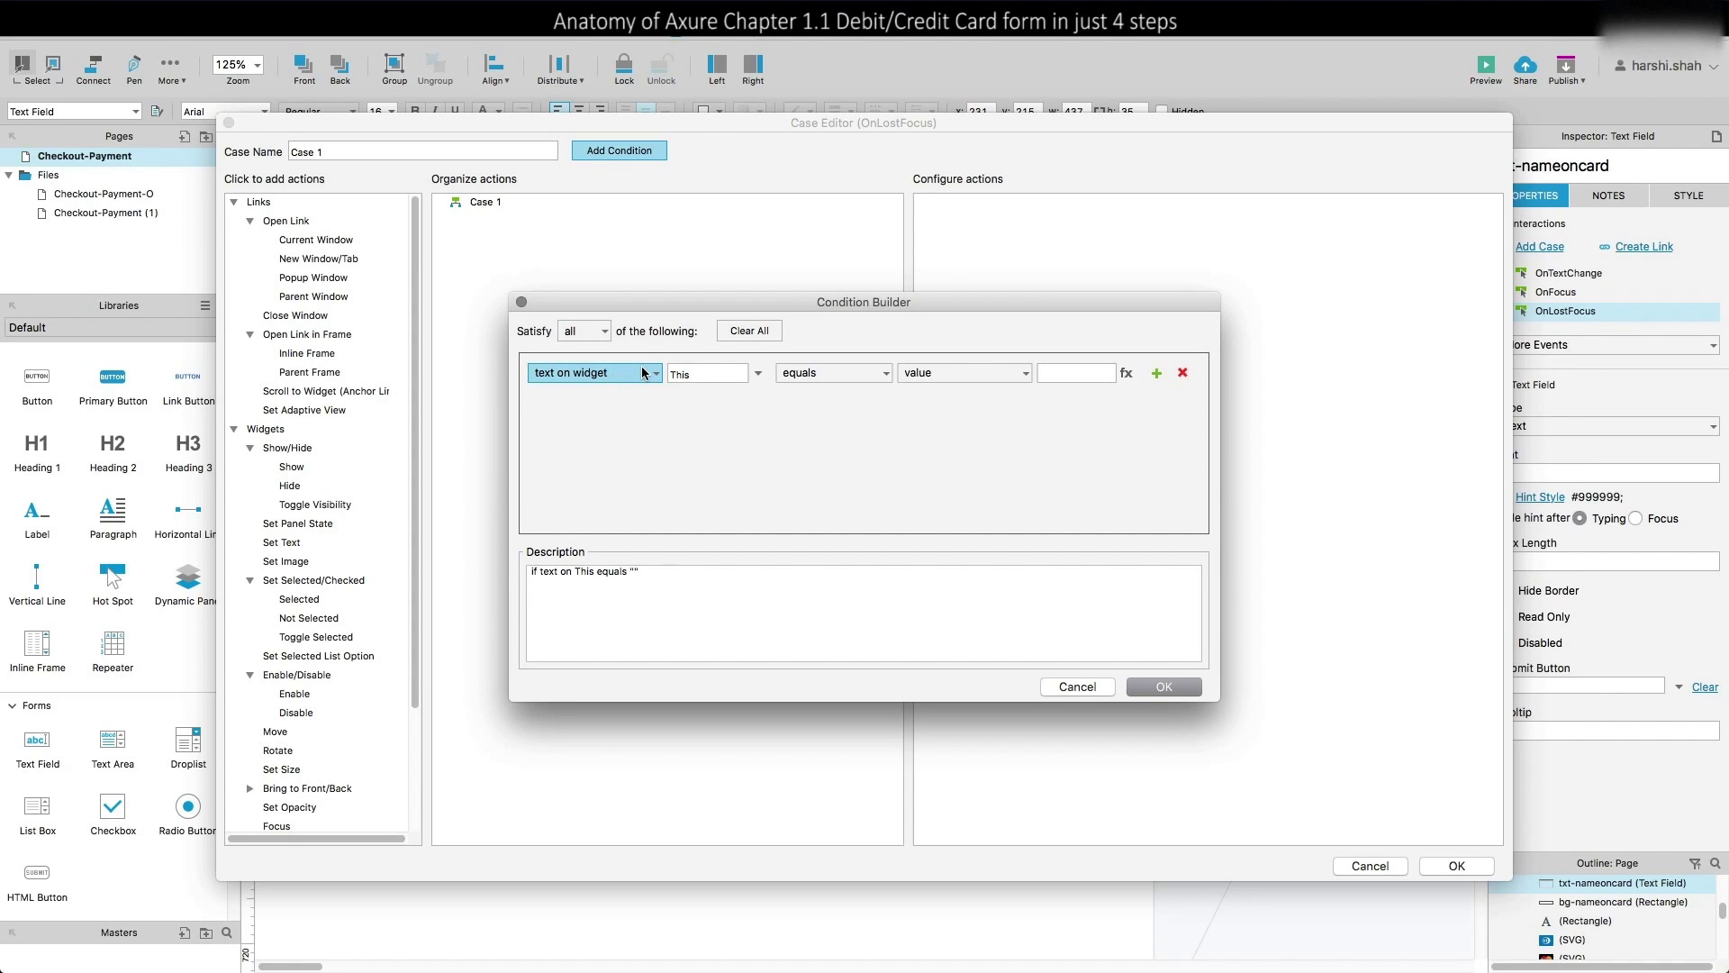
click(708, 375)
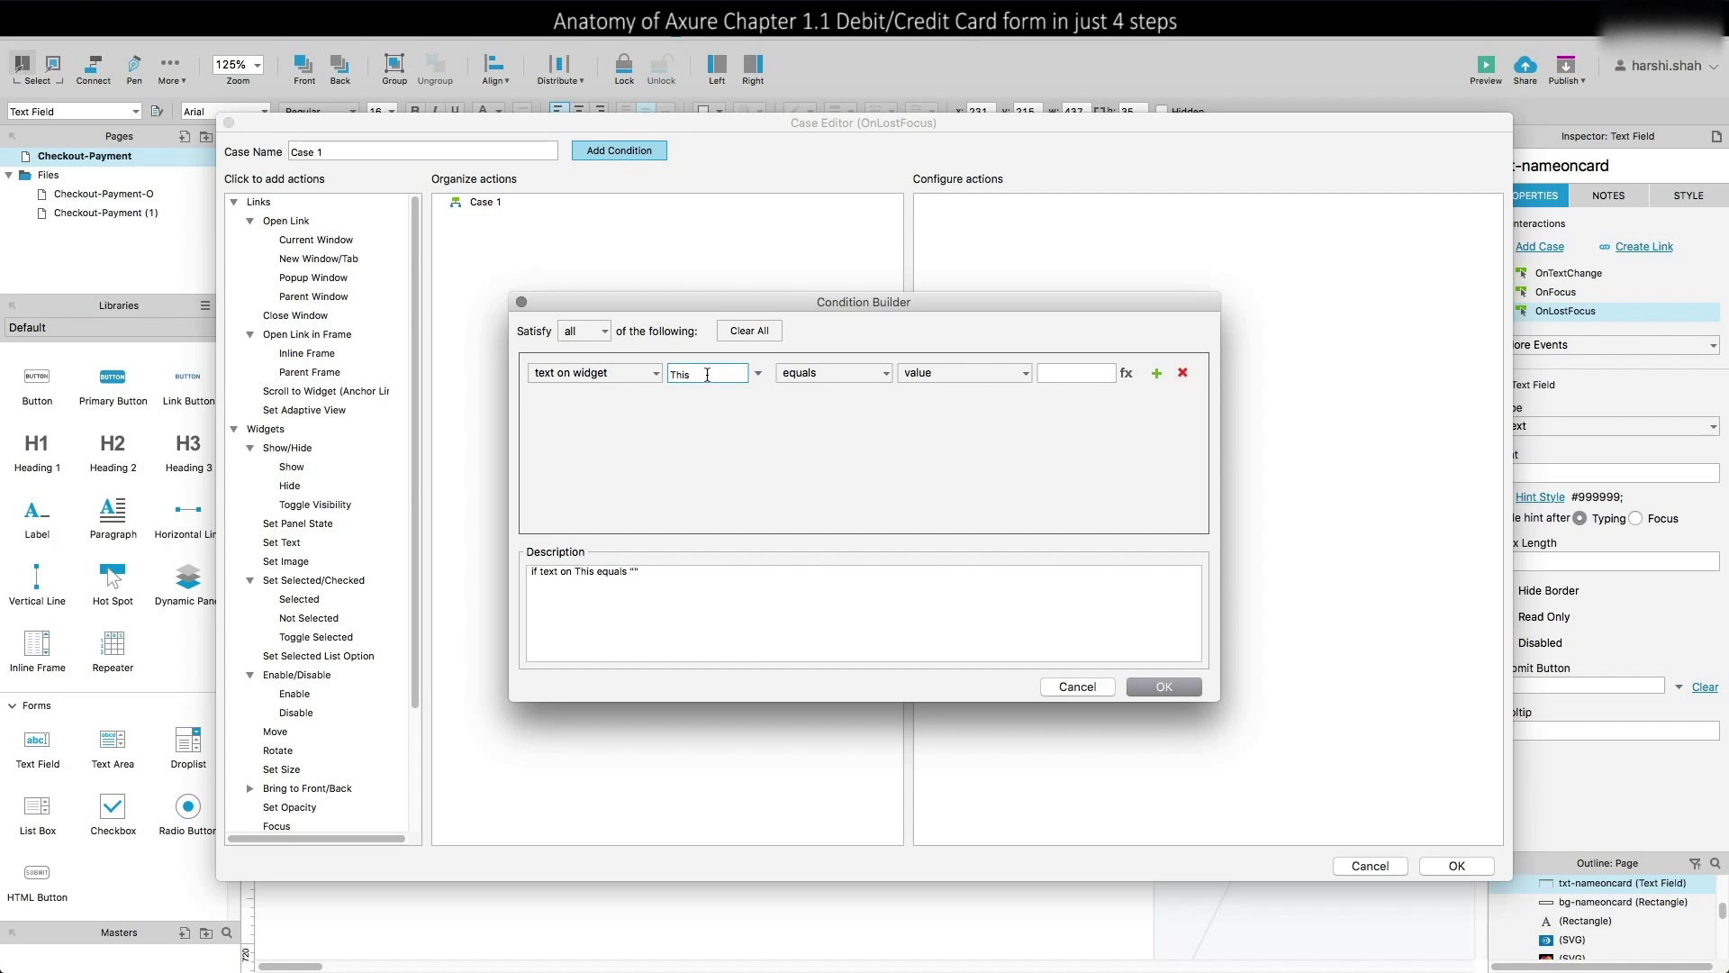
click(708, 375)
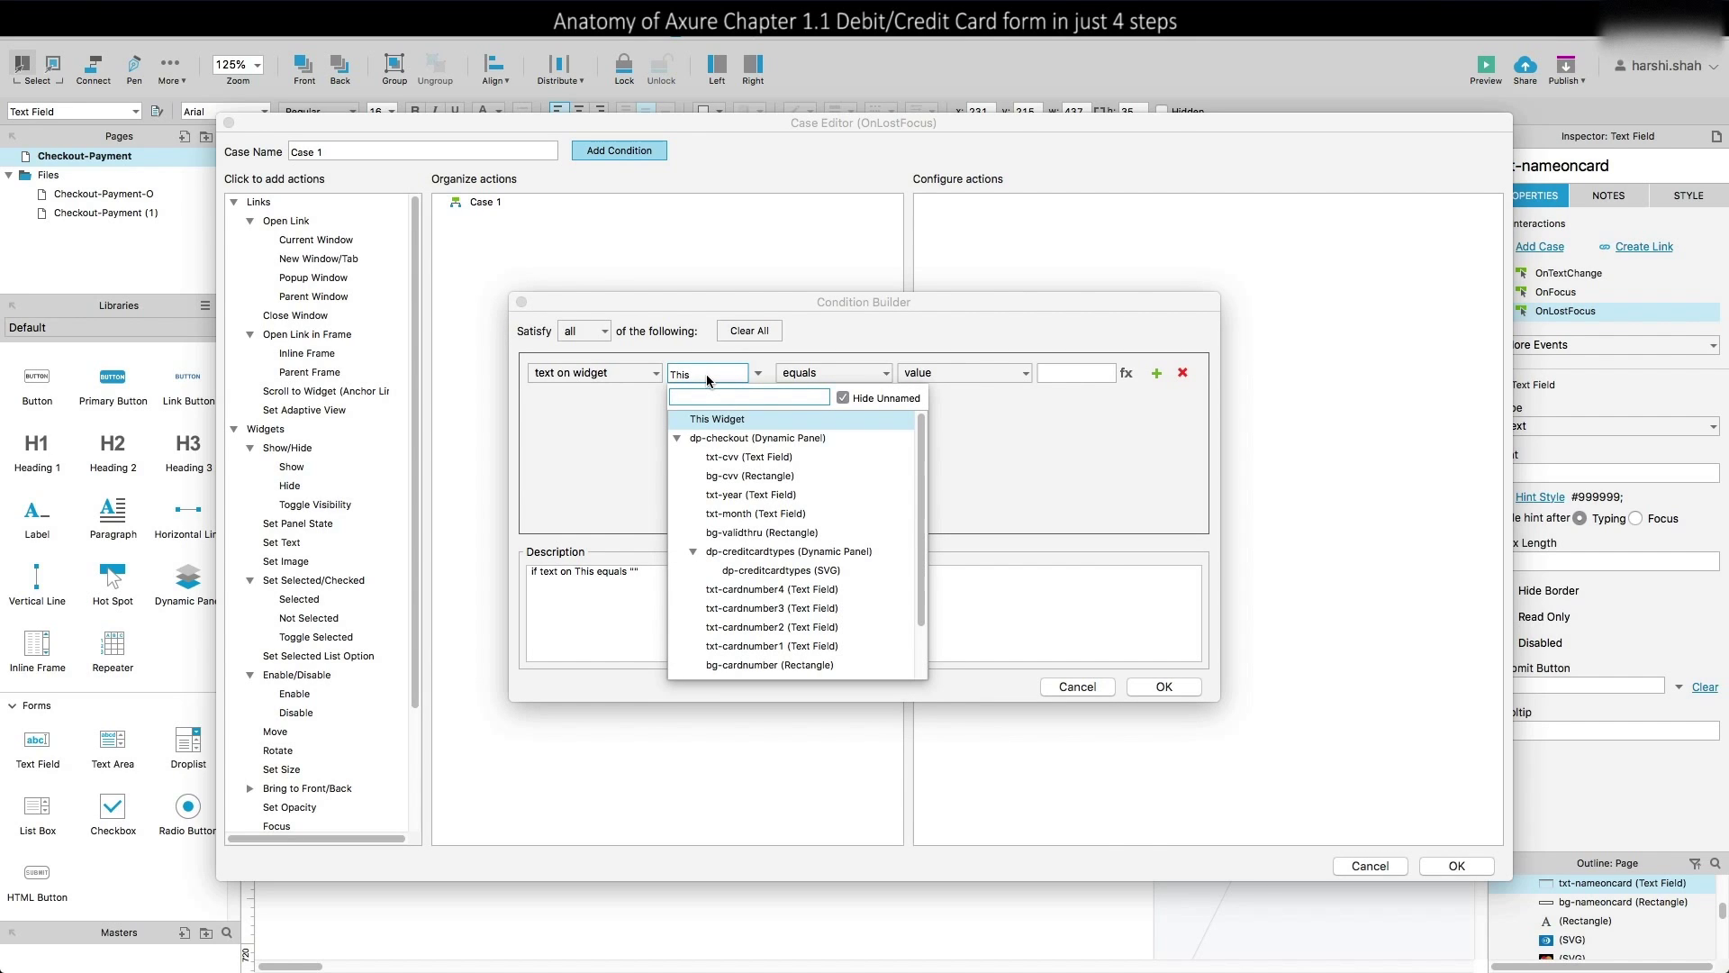
scroll(800, 619, down, 1)
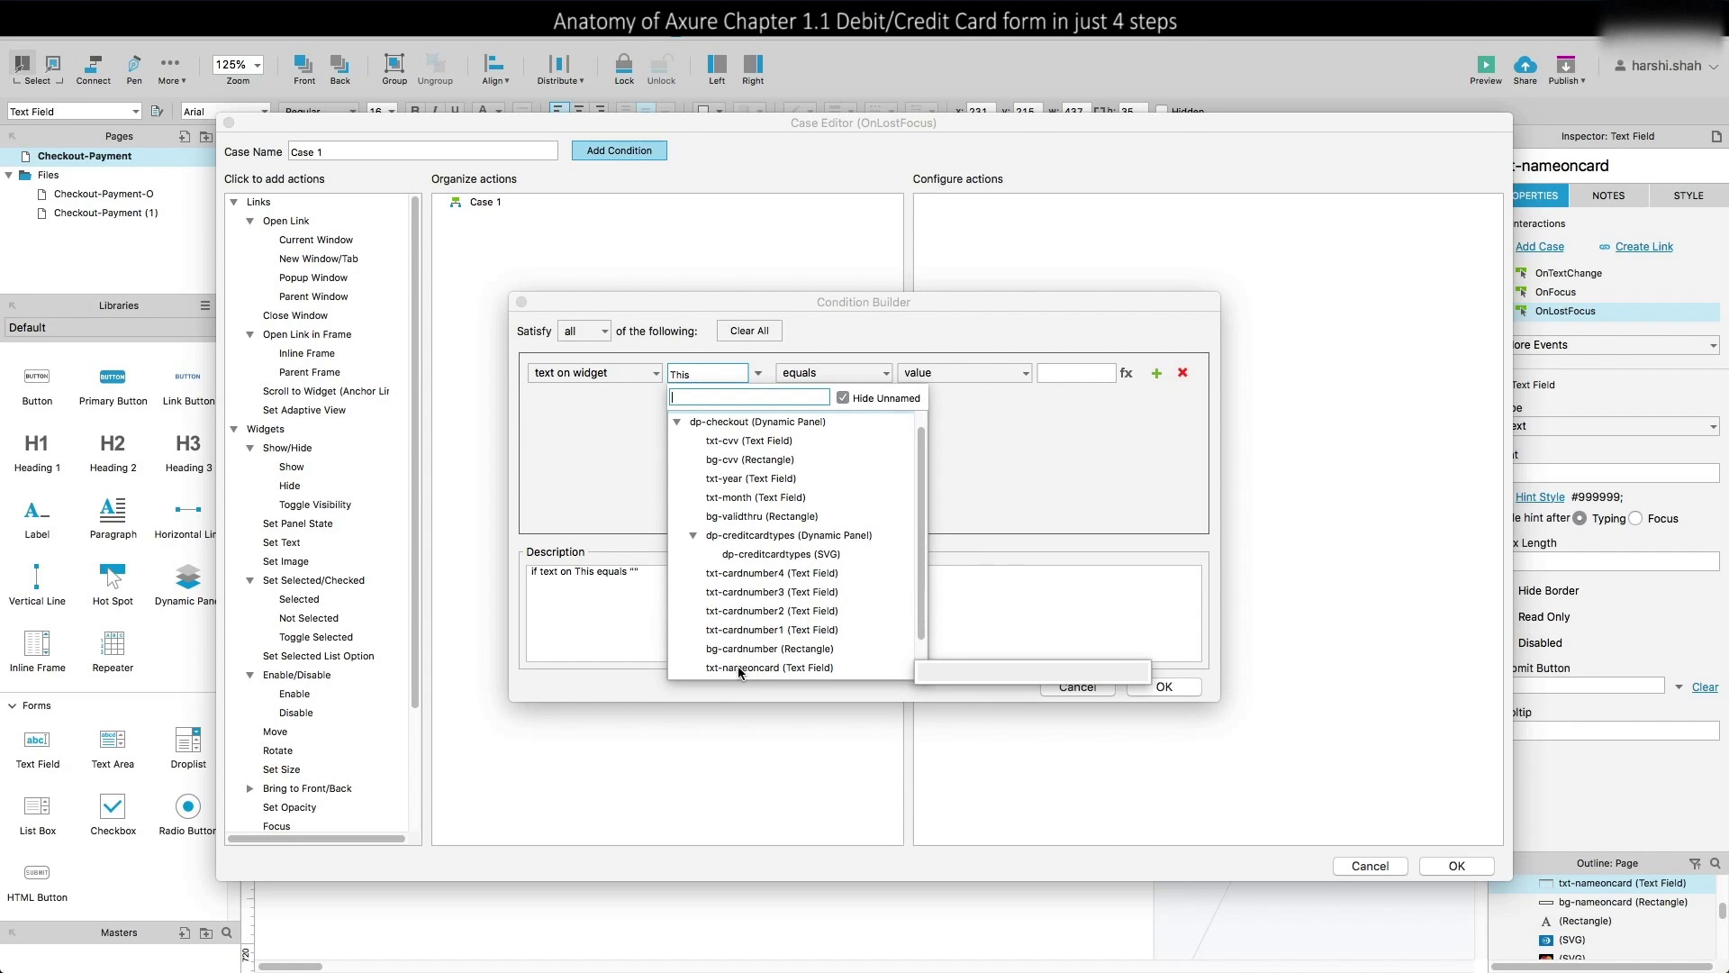
click(770, 667)
Define the OnLostFocus condition so that the text on txt-nameoncard is alpha
click(852, 382)
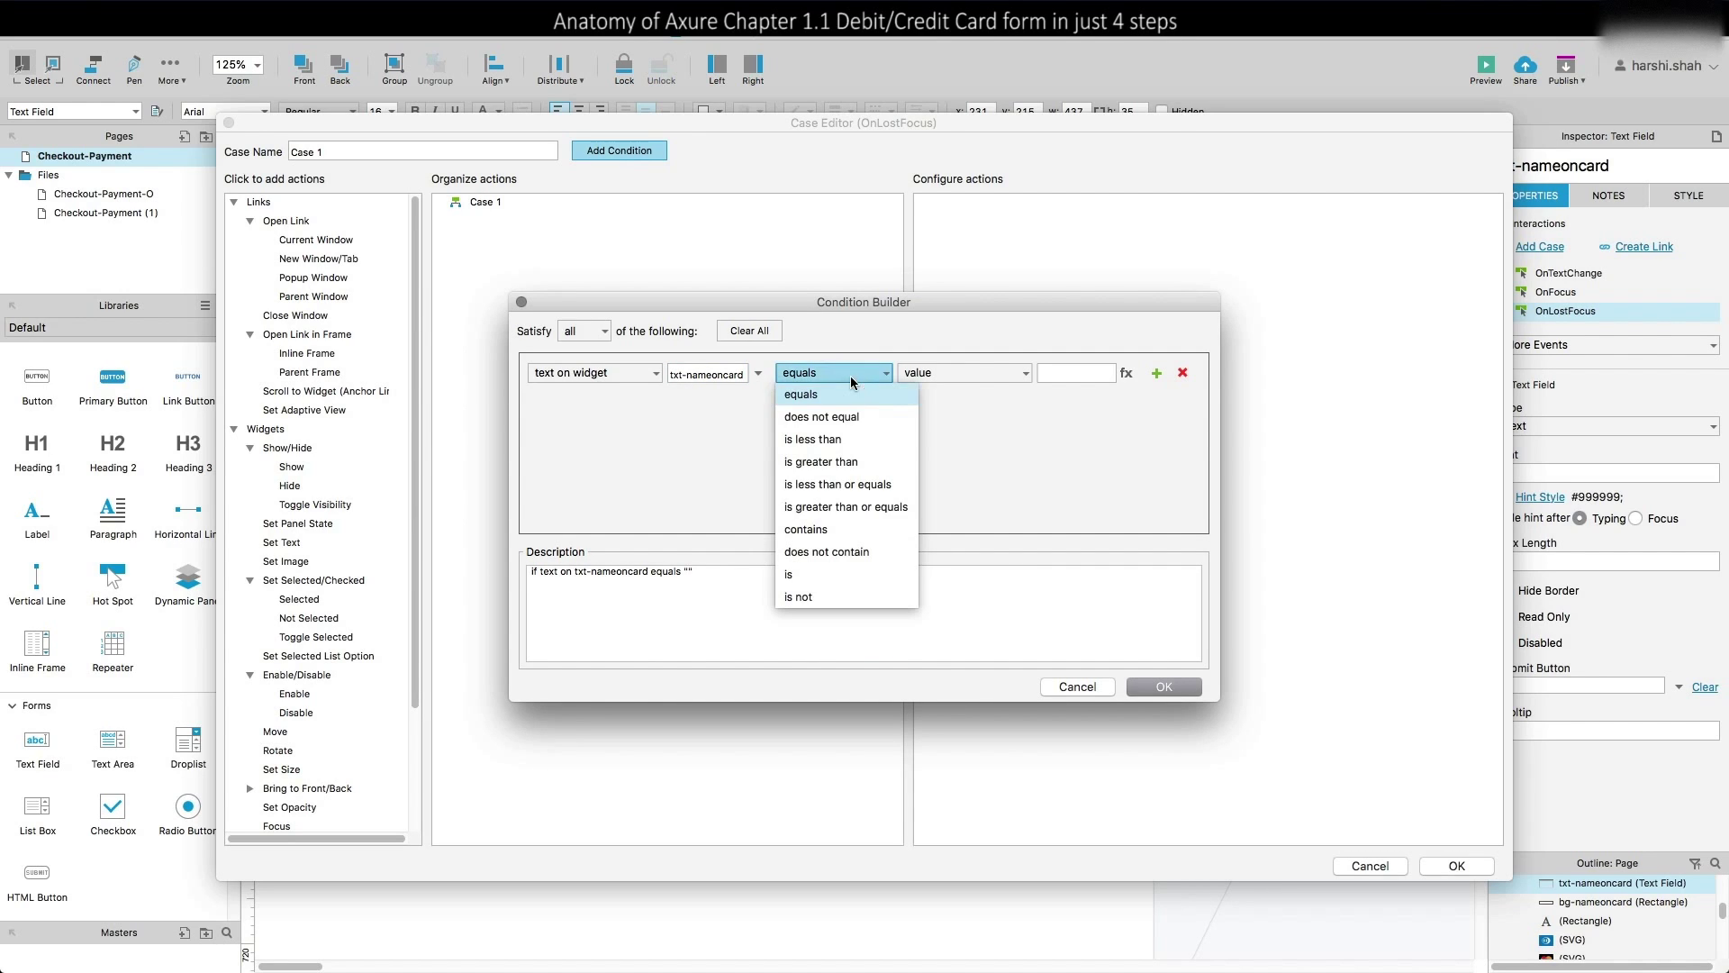
click(848, 581)
click(947, 378)
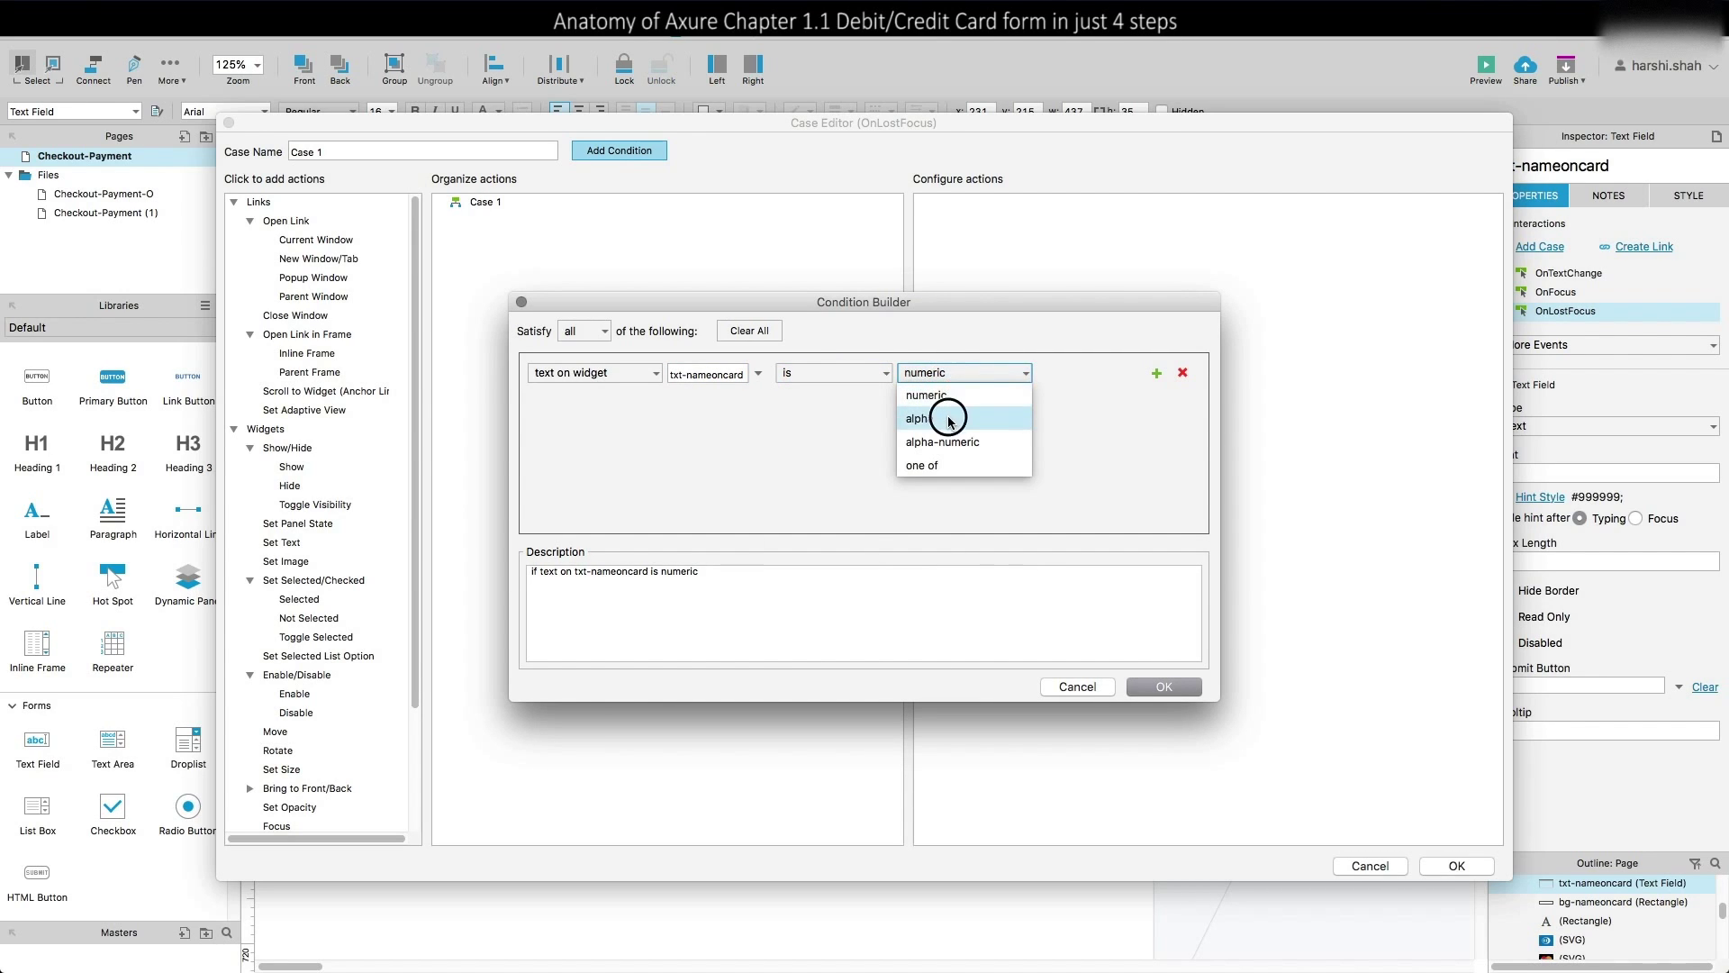
click(937, 418)
click(1189, 694)
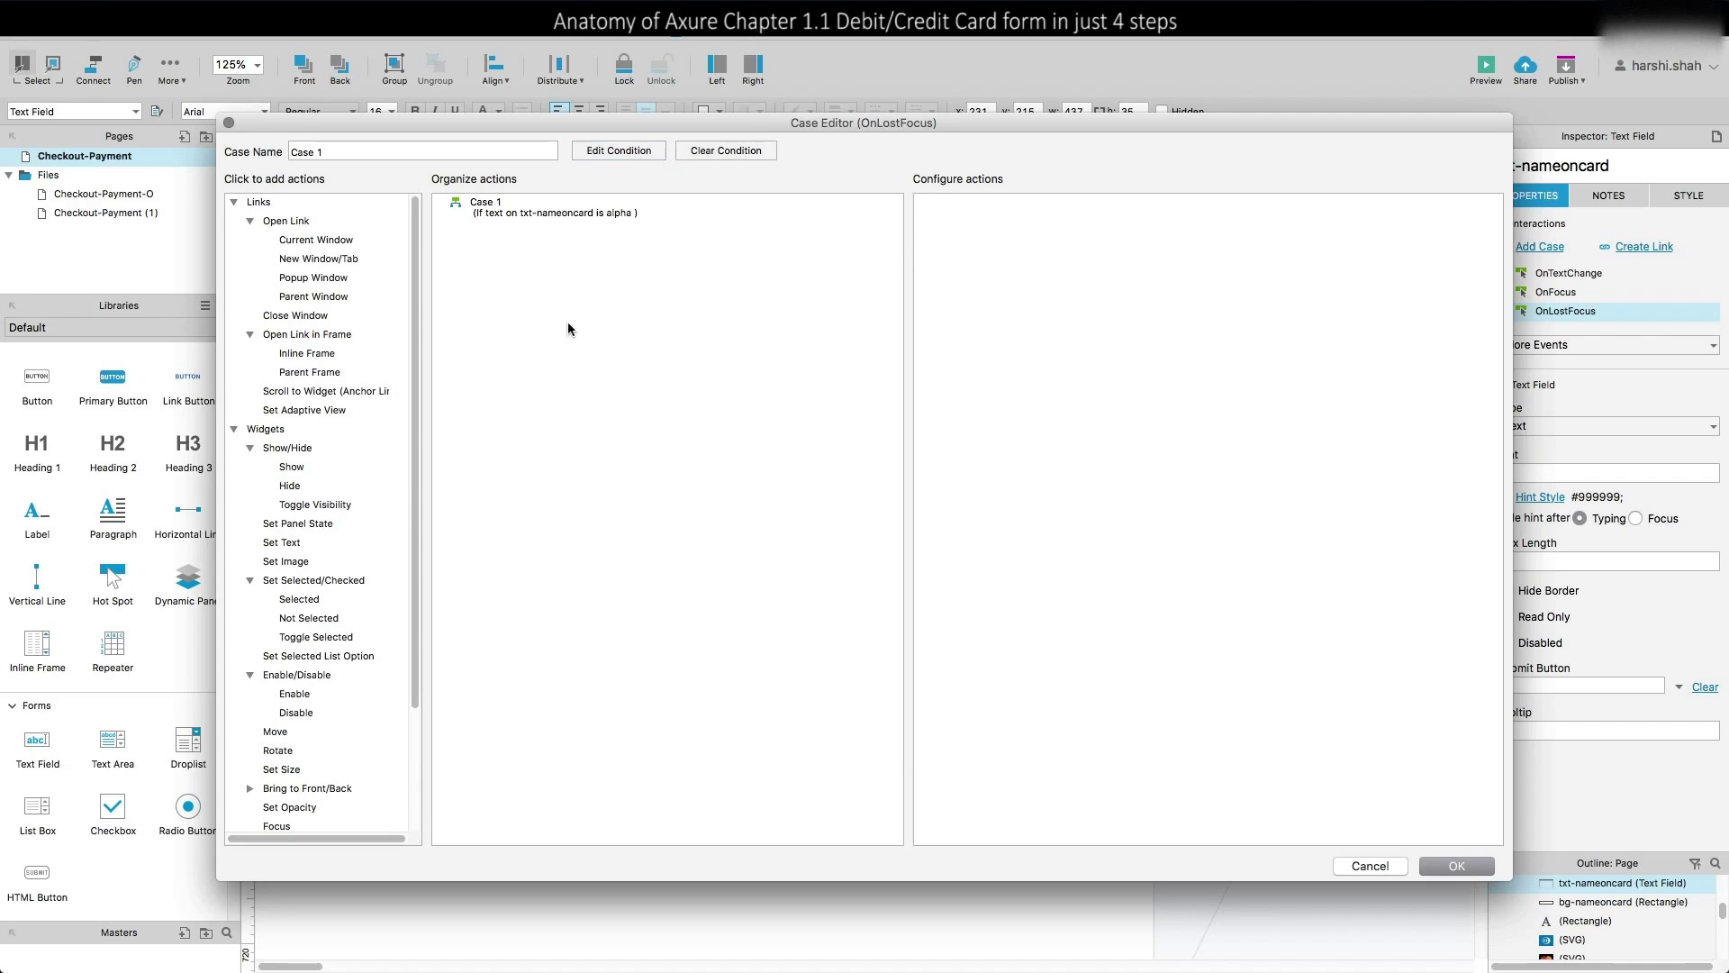
Add a Set Selected action to the OnLostFocus case that sets bg-nameoncard to false
click(507, 213)
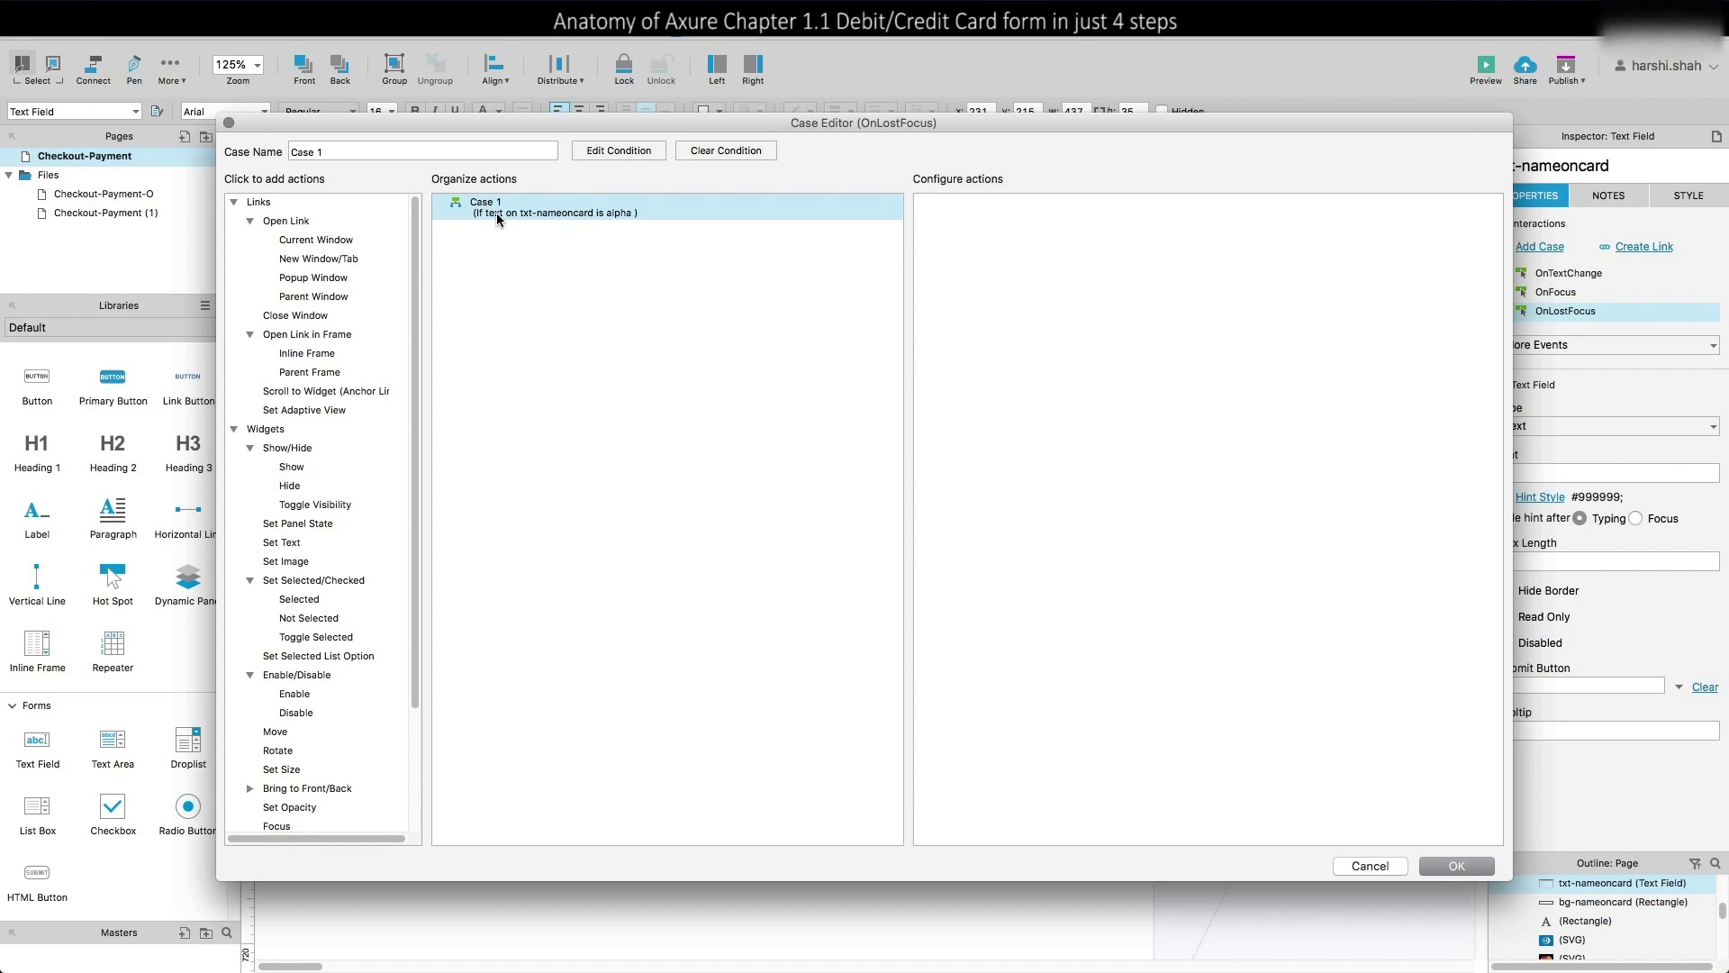
click(288, 600)
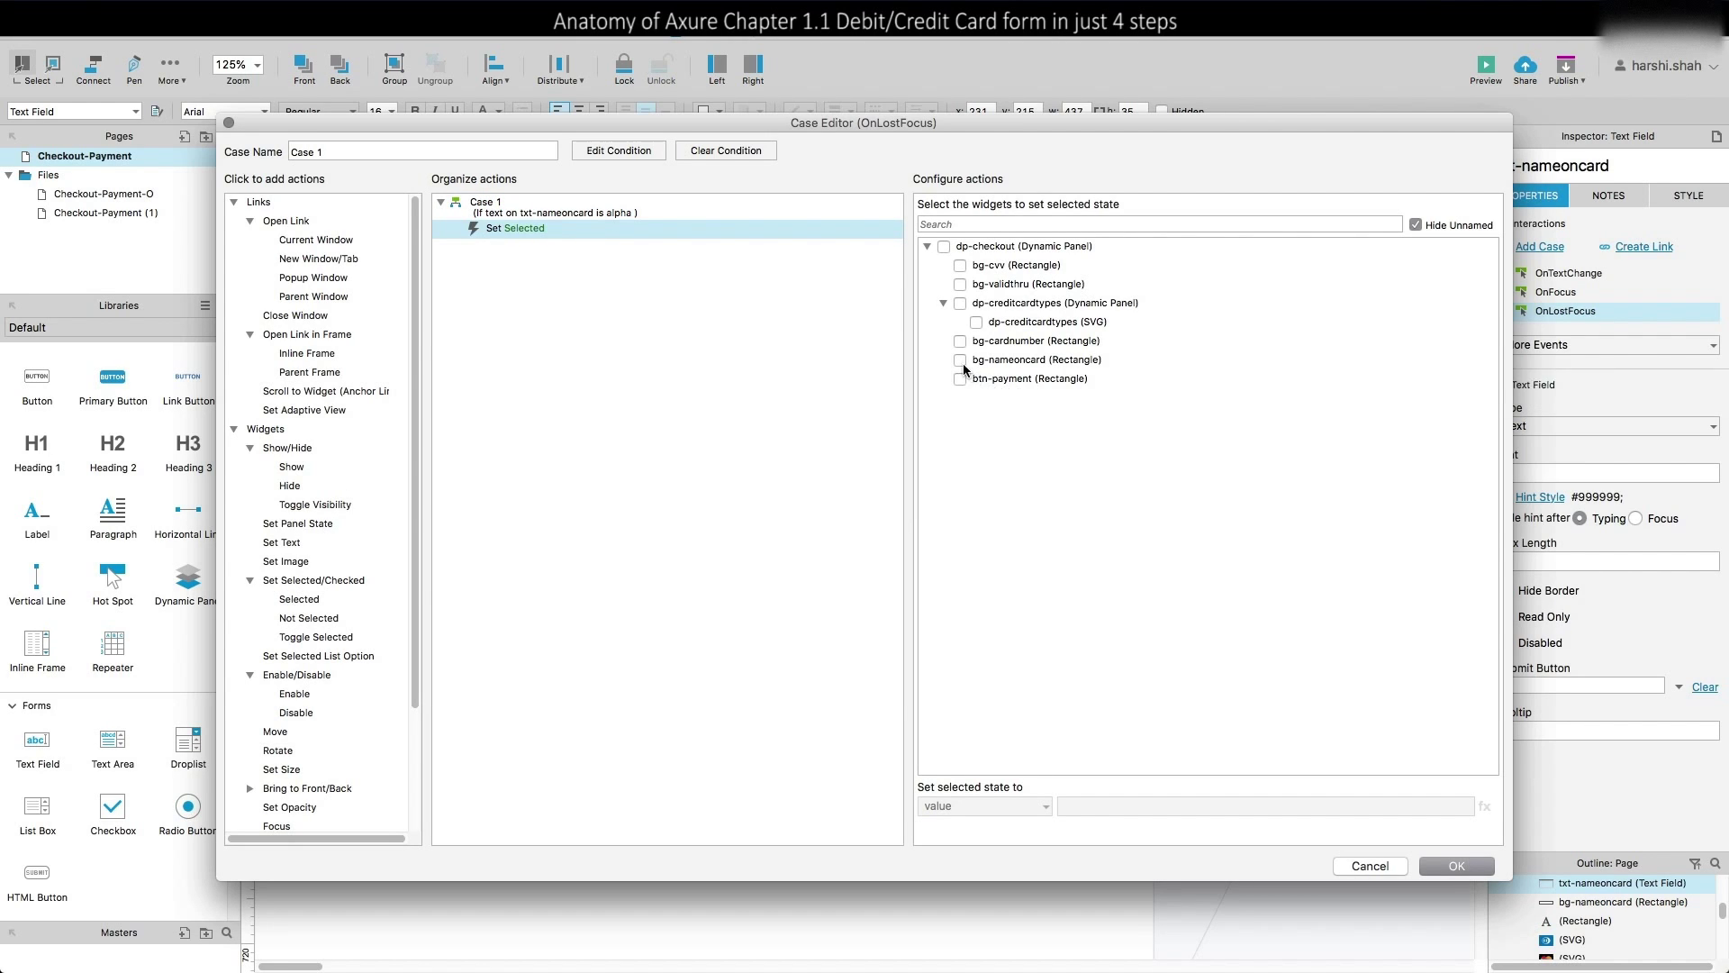
click(960, 360)
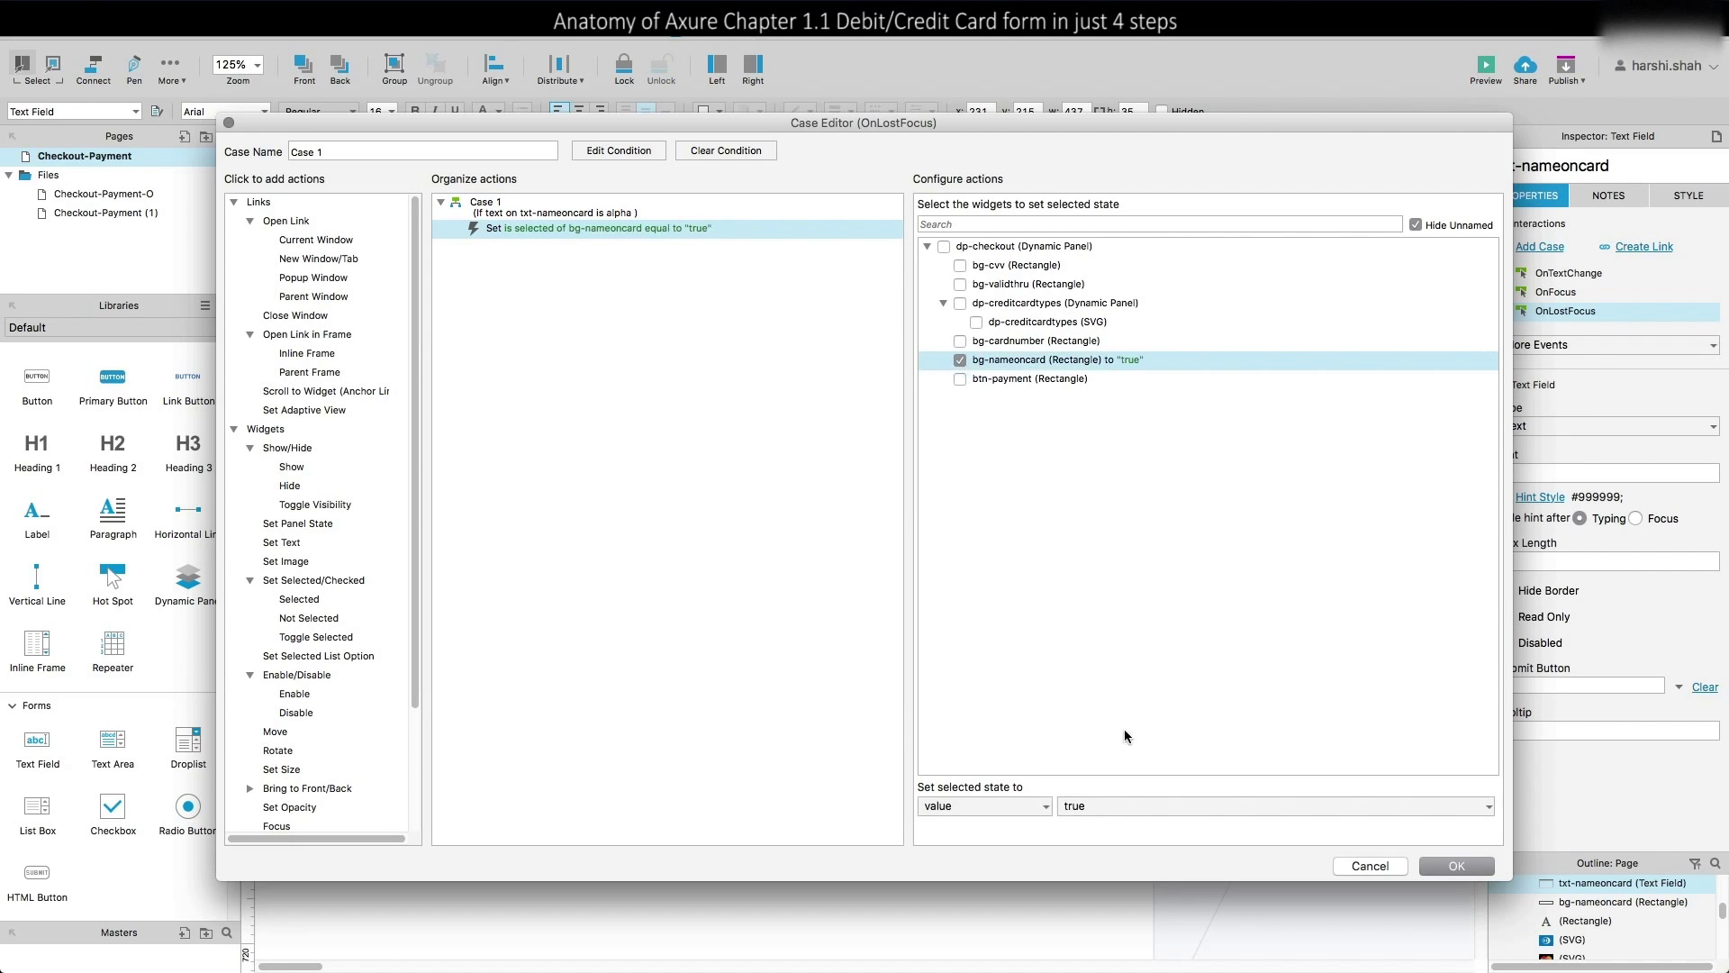
click(1108, 805)
click(1090, 857)
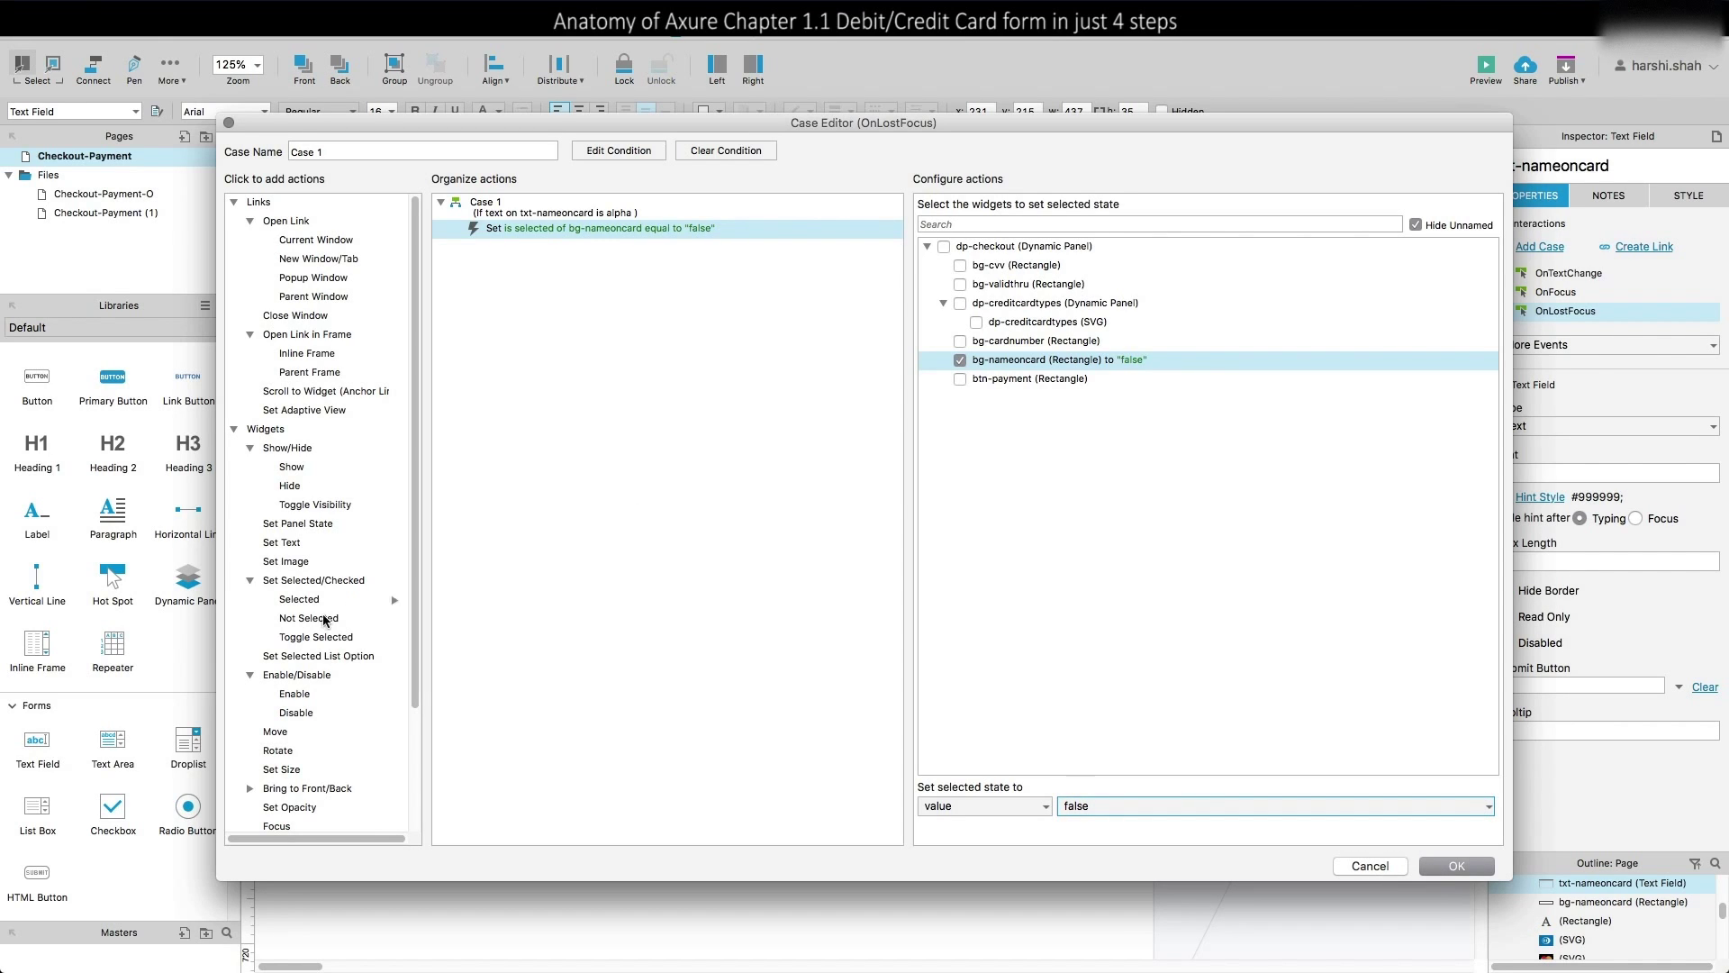
Add a Focus action targeting txt-cardnumber1 and save the OnLostFocus case
scroll(302, 682, down, 2)
click(278, 785)
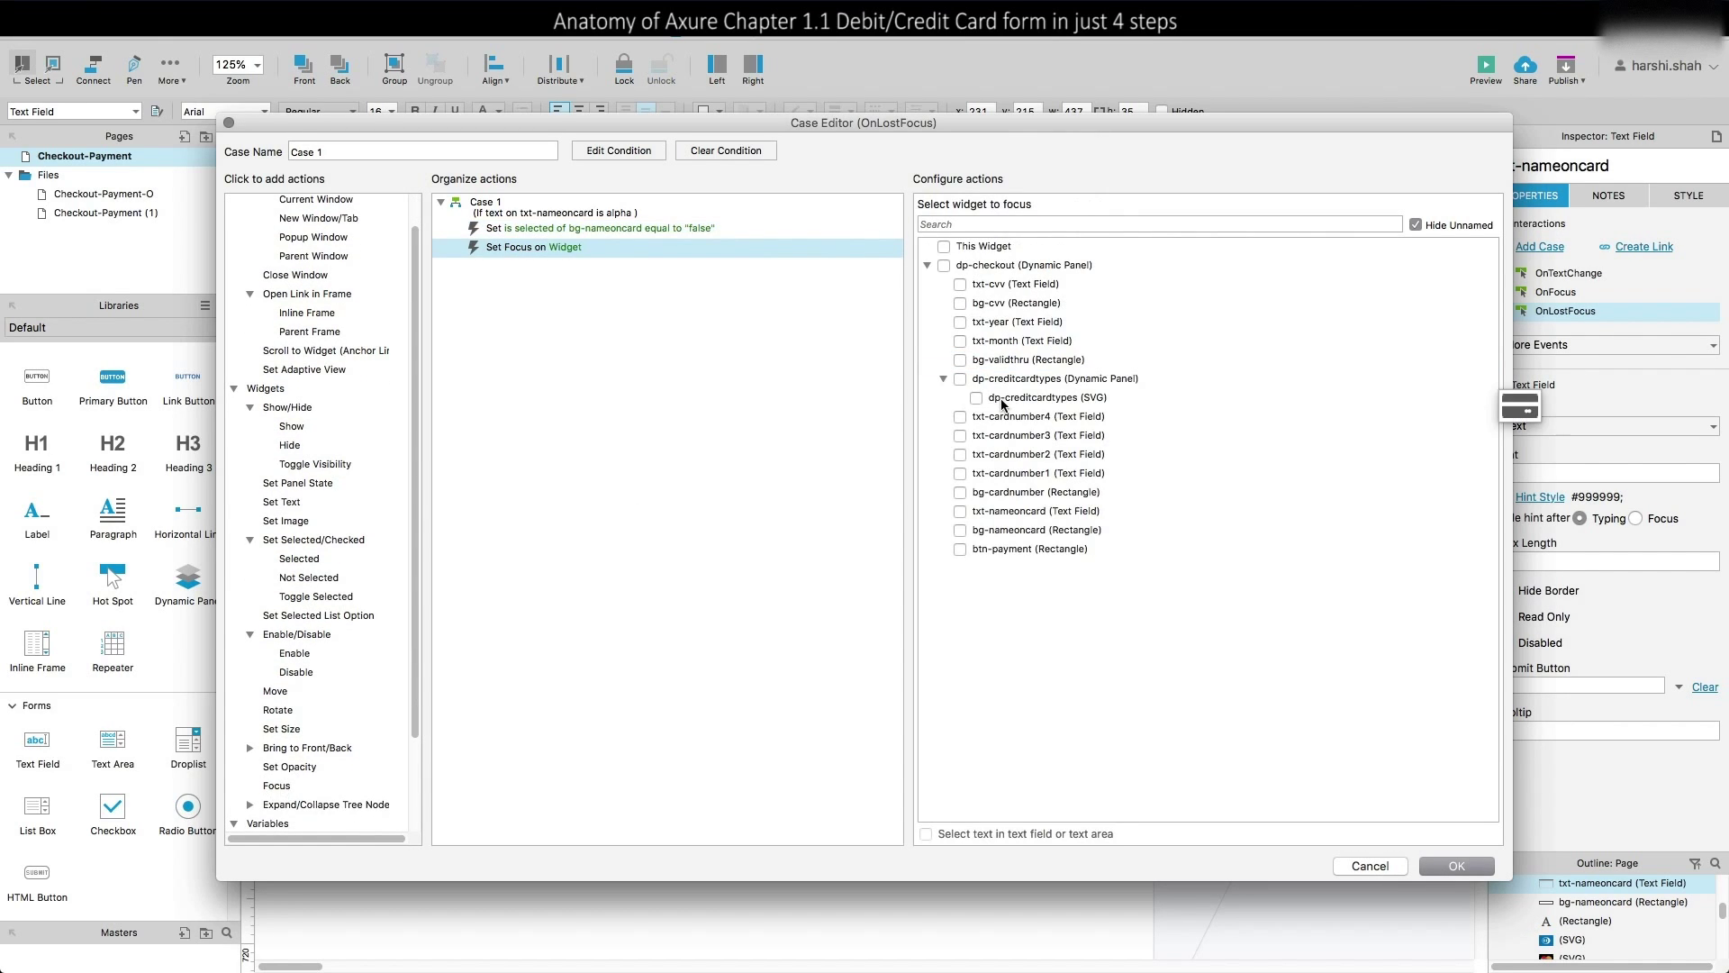
click(960, 474)
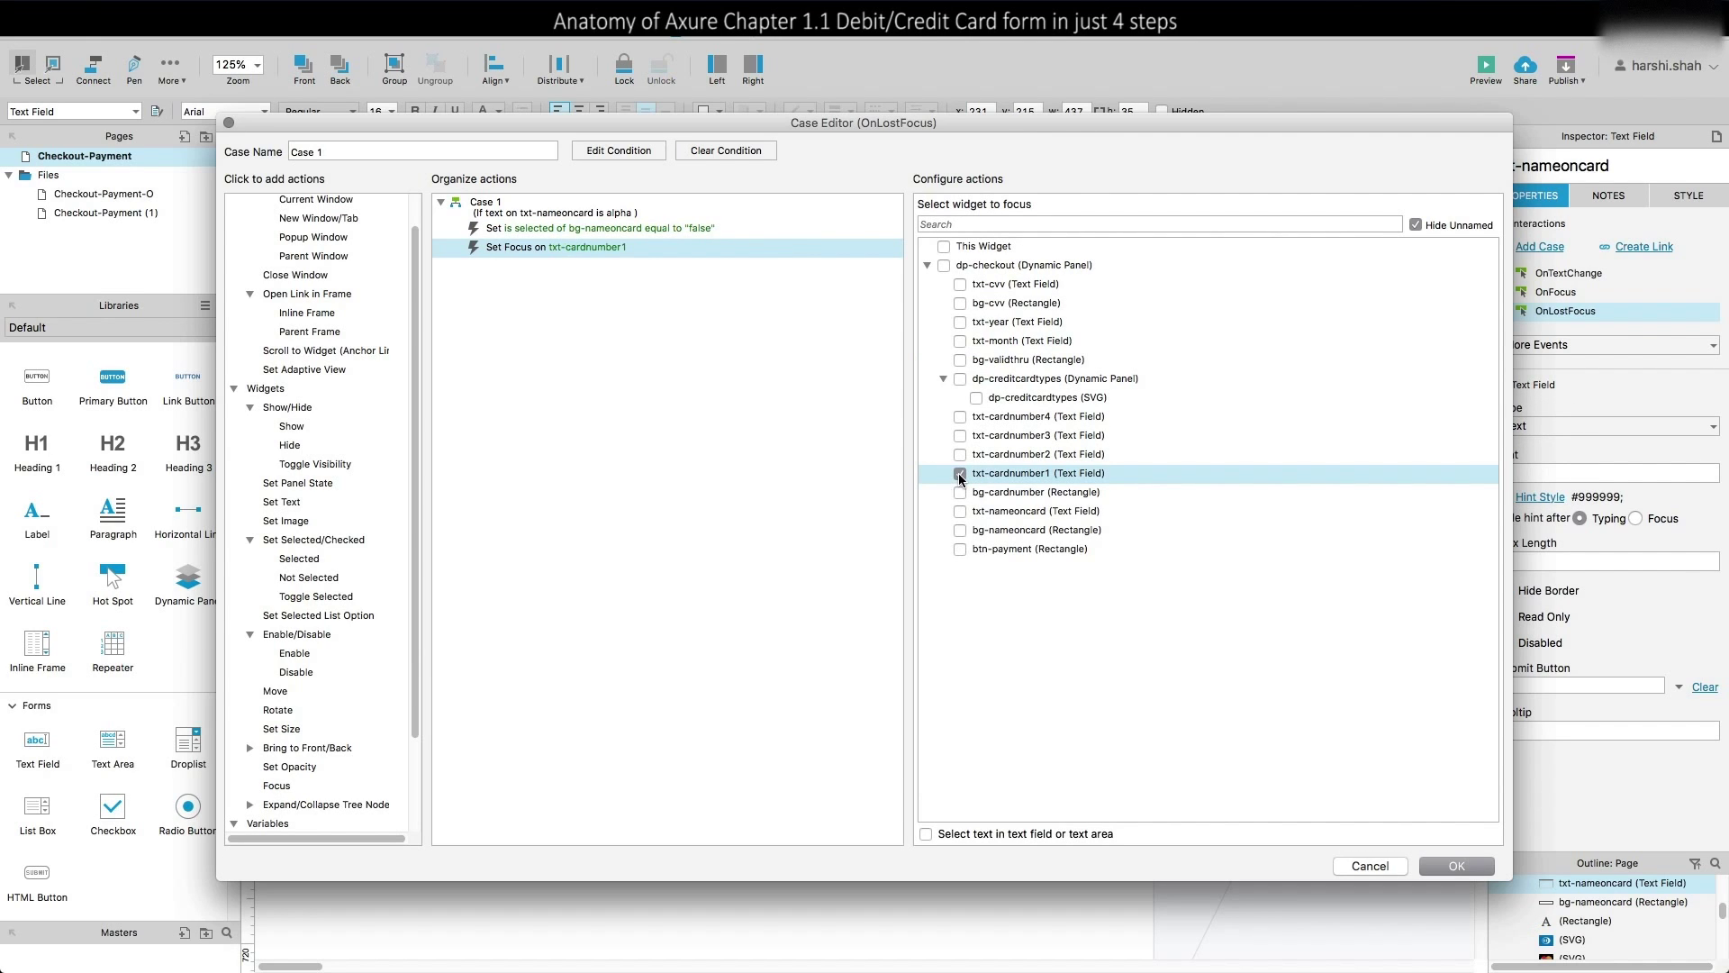
click(1471, 867)
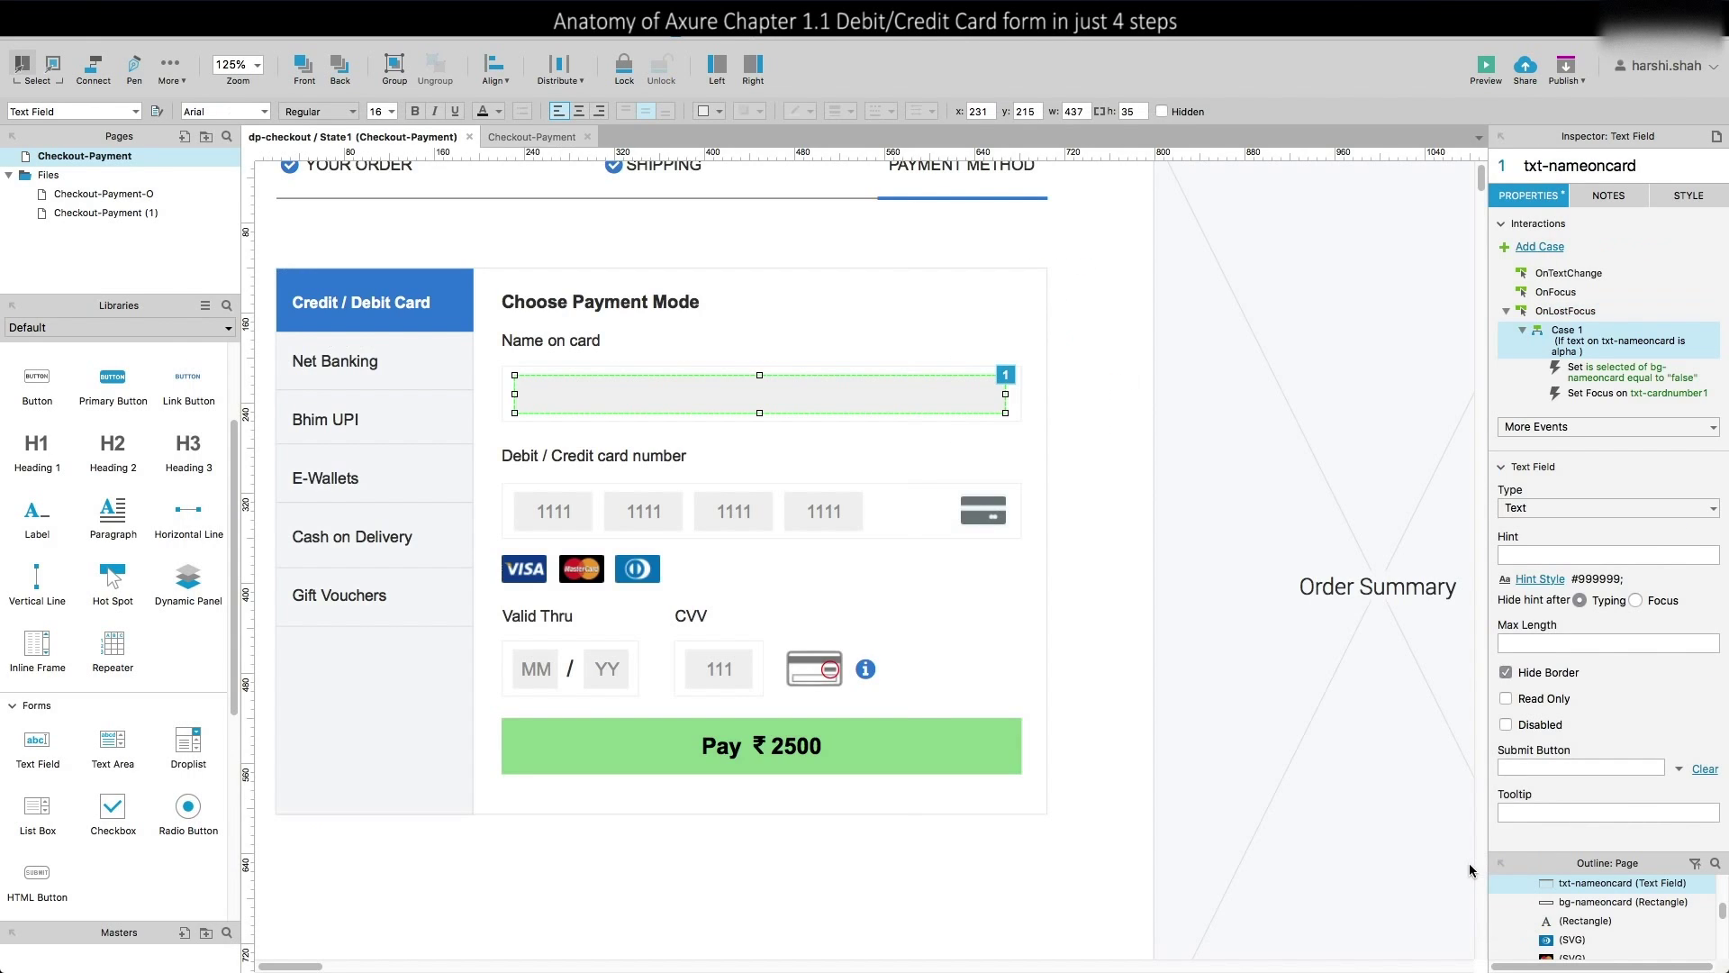
click(1131, 534)
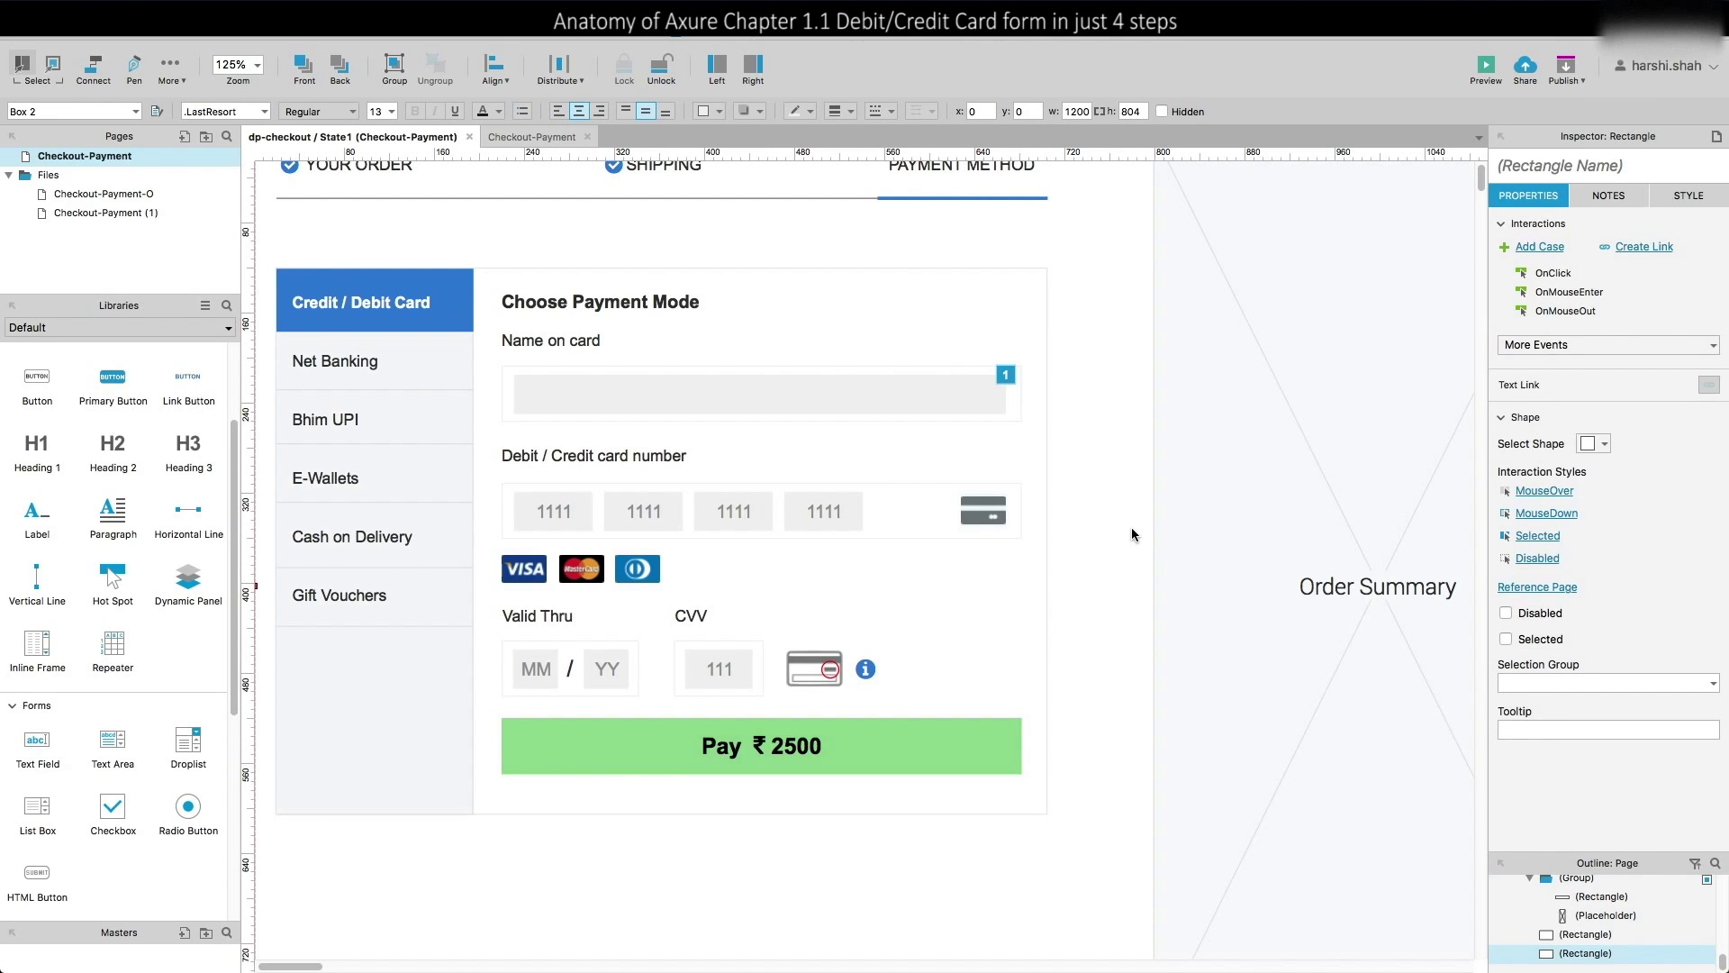
Add a second case to the Name on card text field with a condition on the text of txt-nameoncard
click(988, 390)
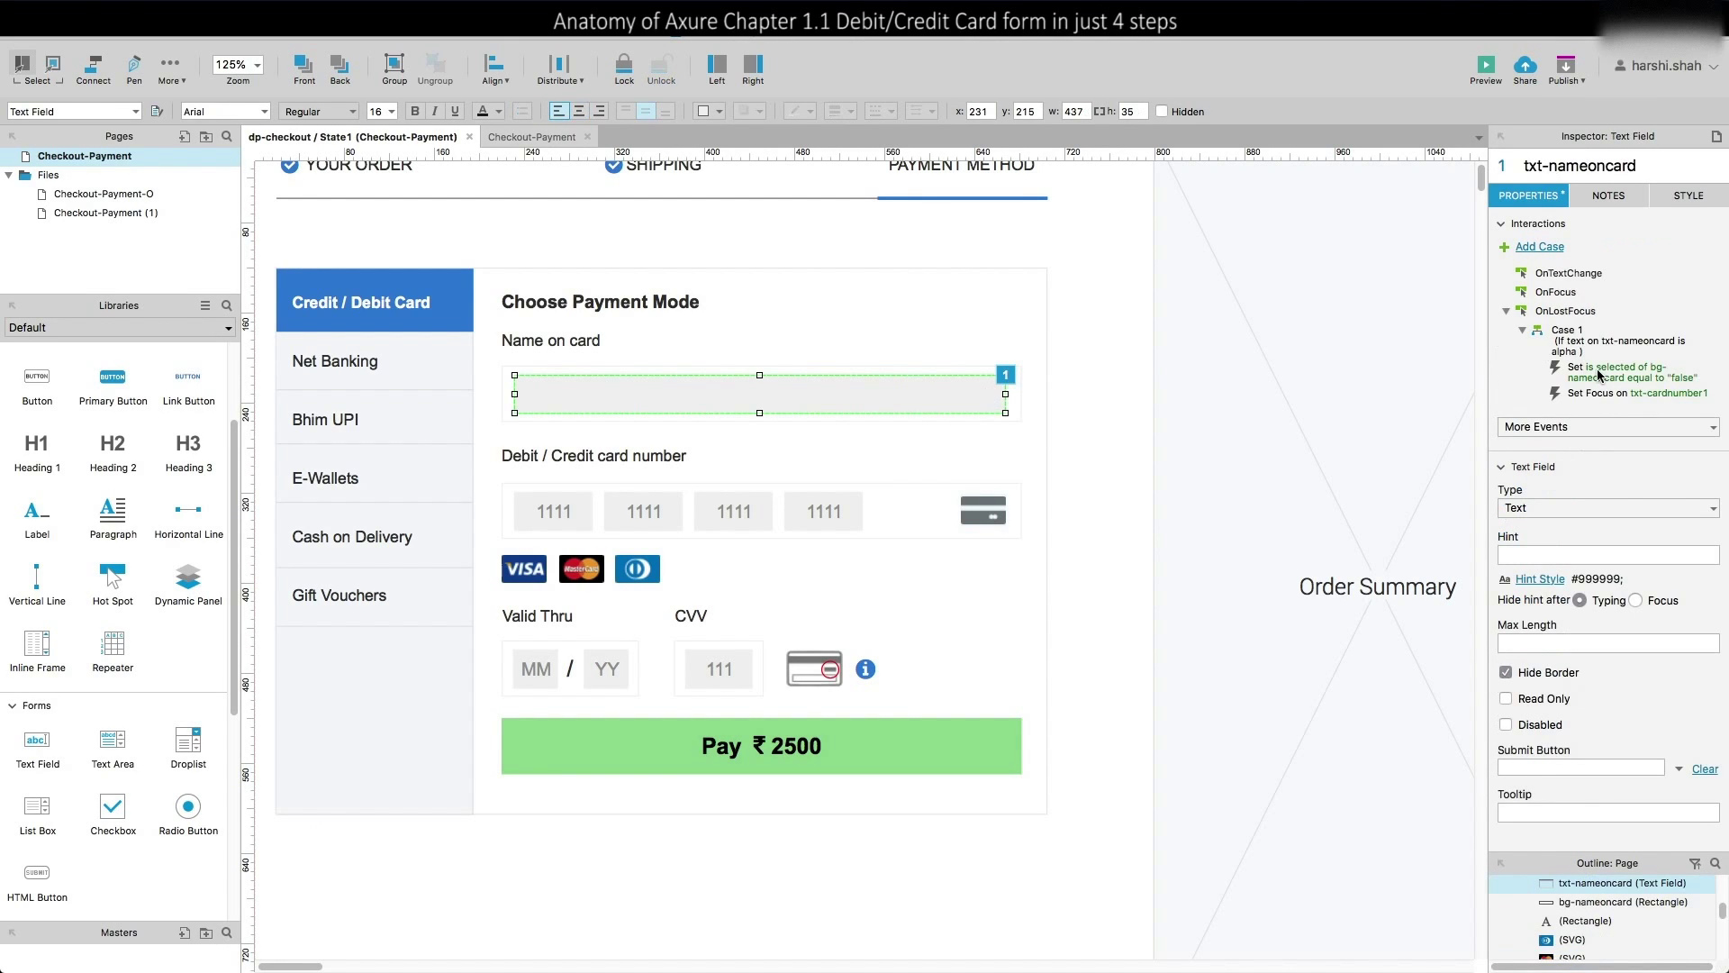
click(1558, 248)
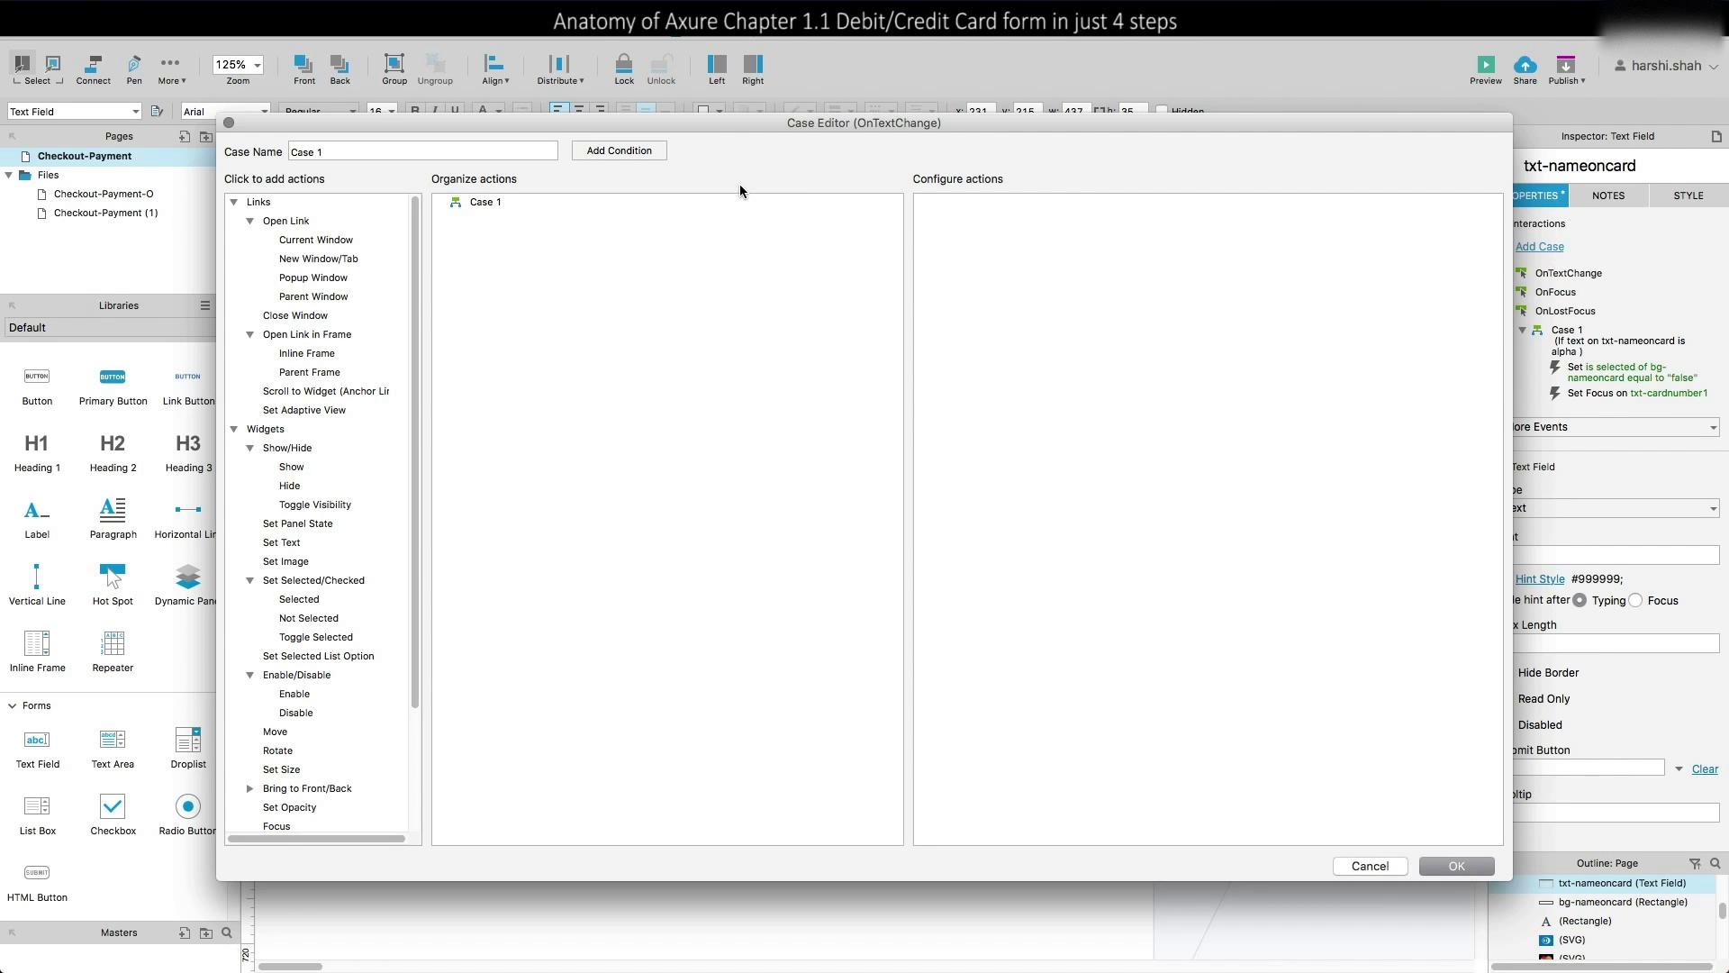
click(618, 151)
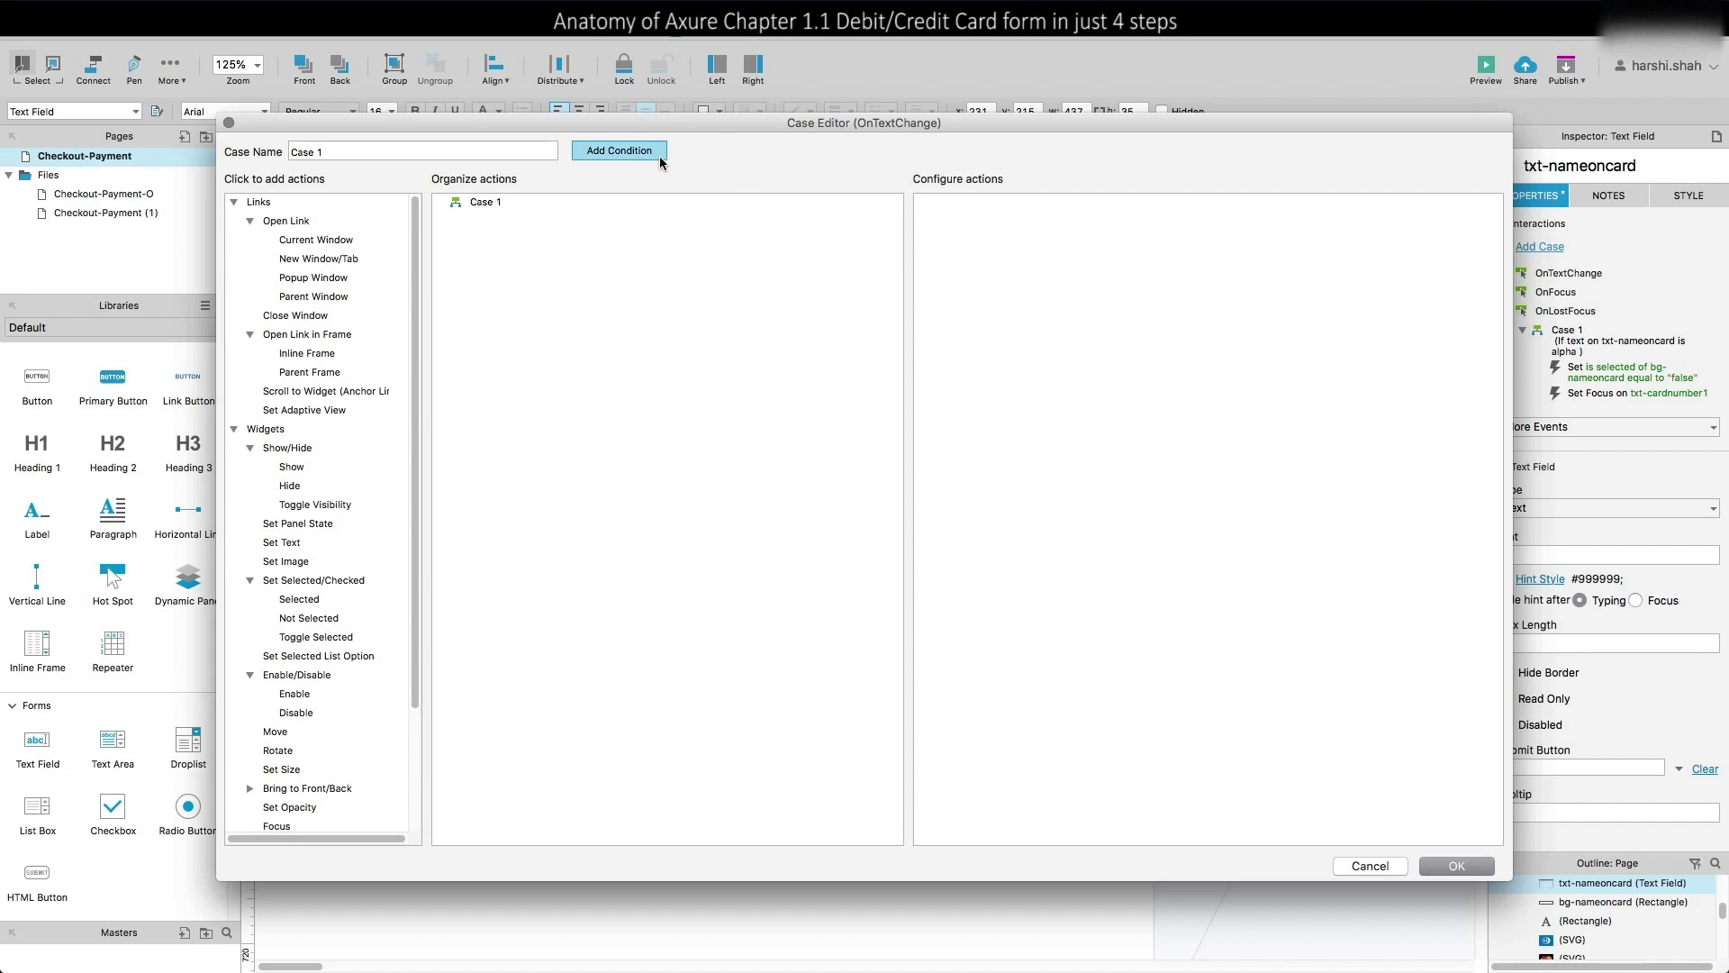
click(712, 375)
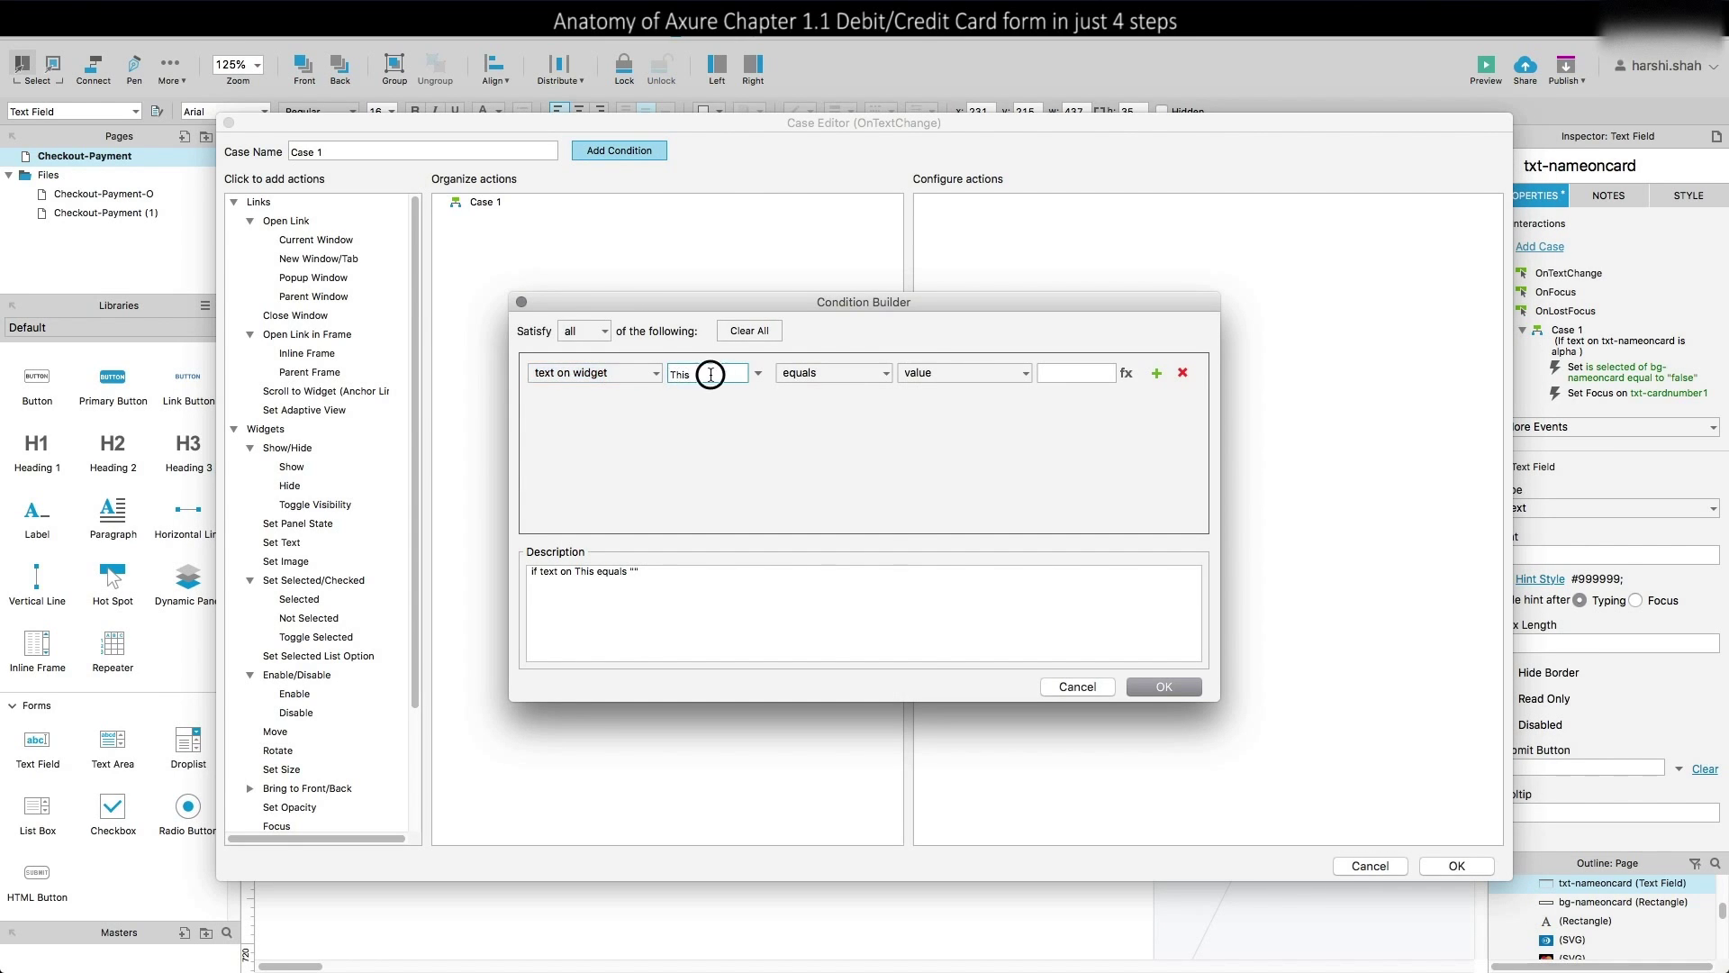
scroll(768, 673, down, 2)
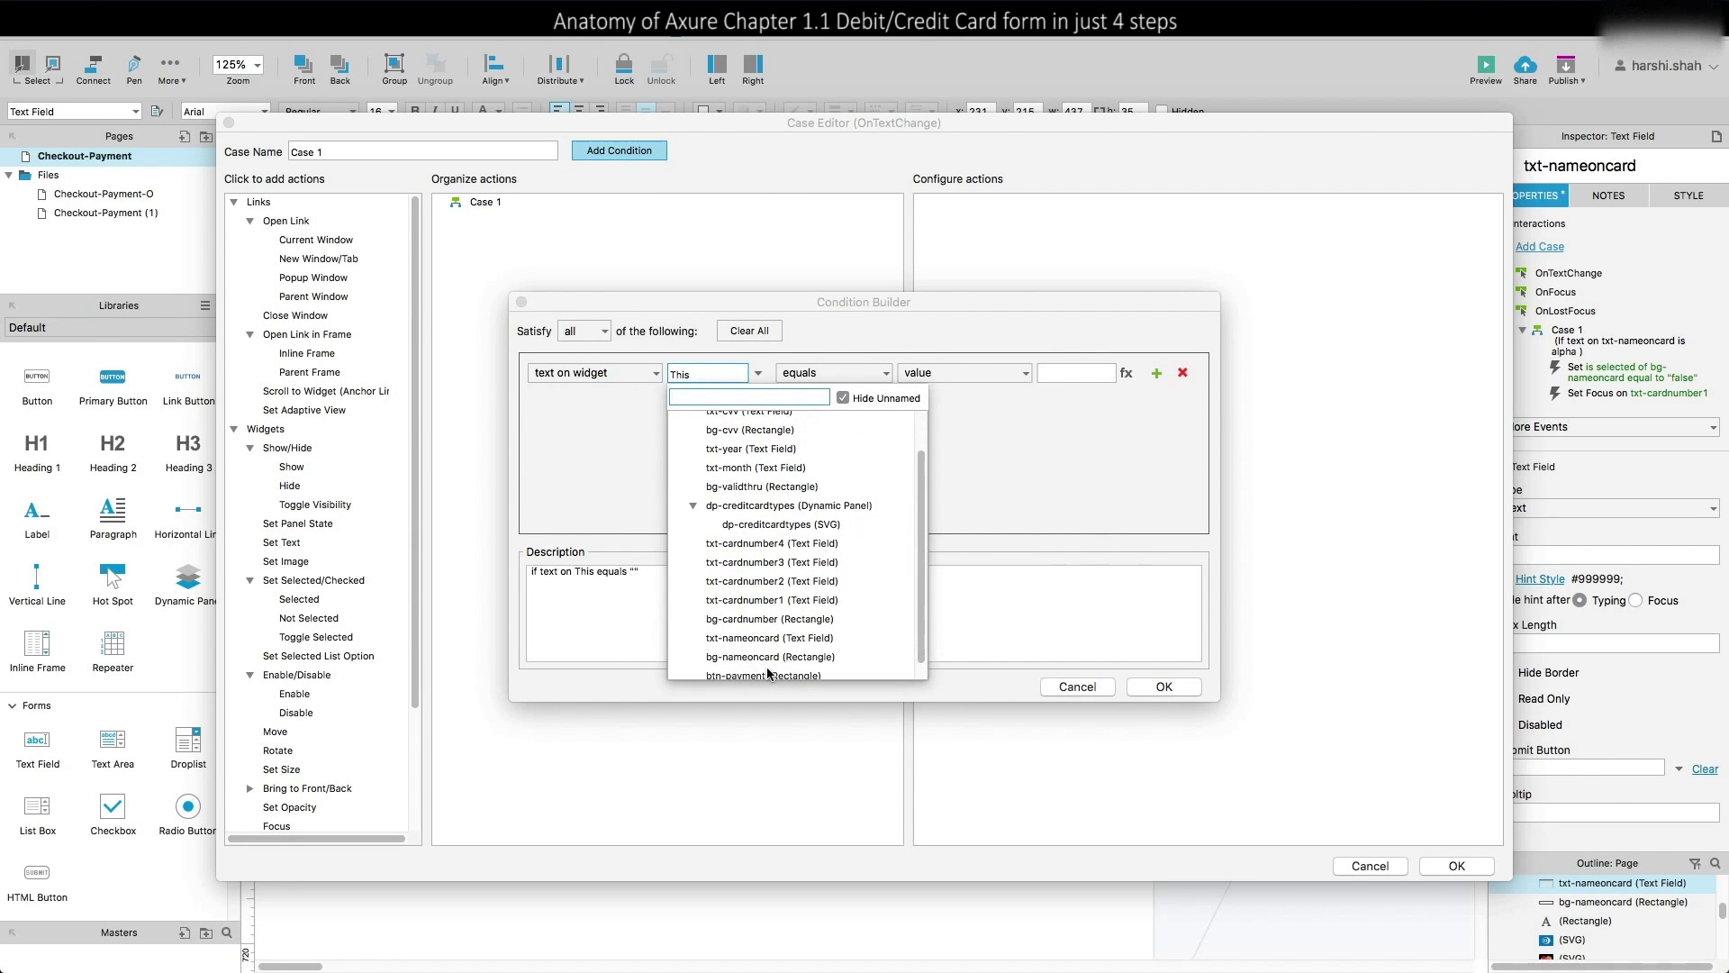
scroll(769, 673, down, 1)
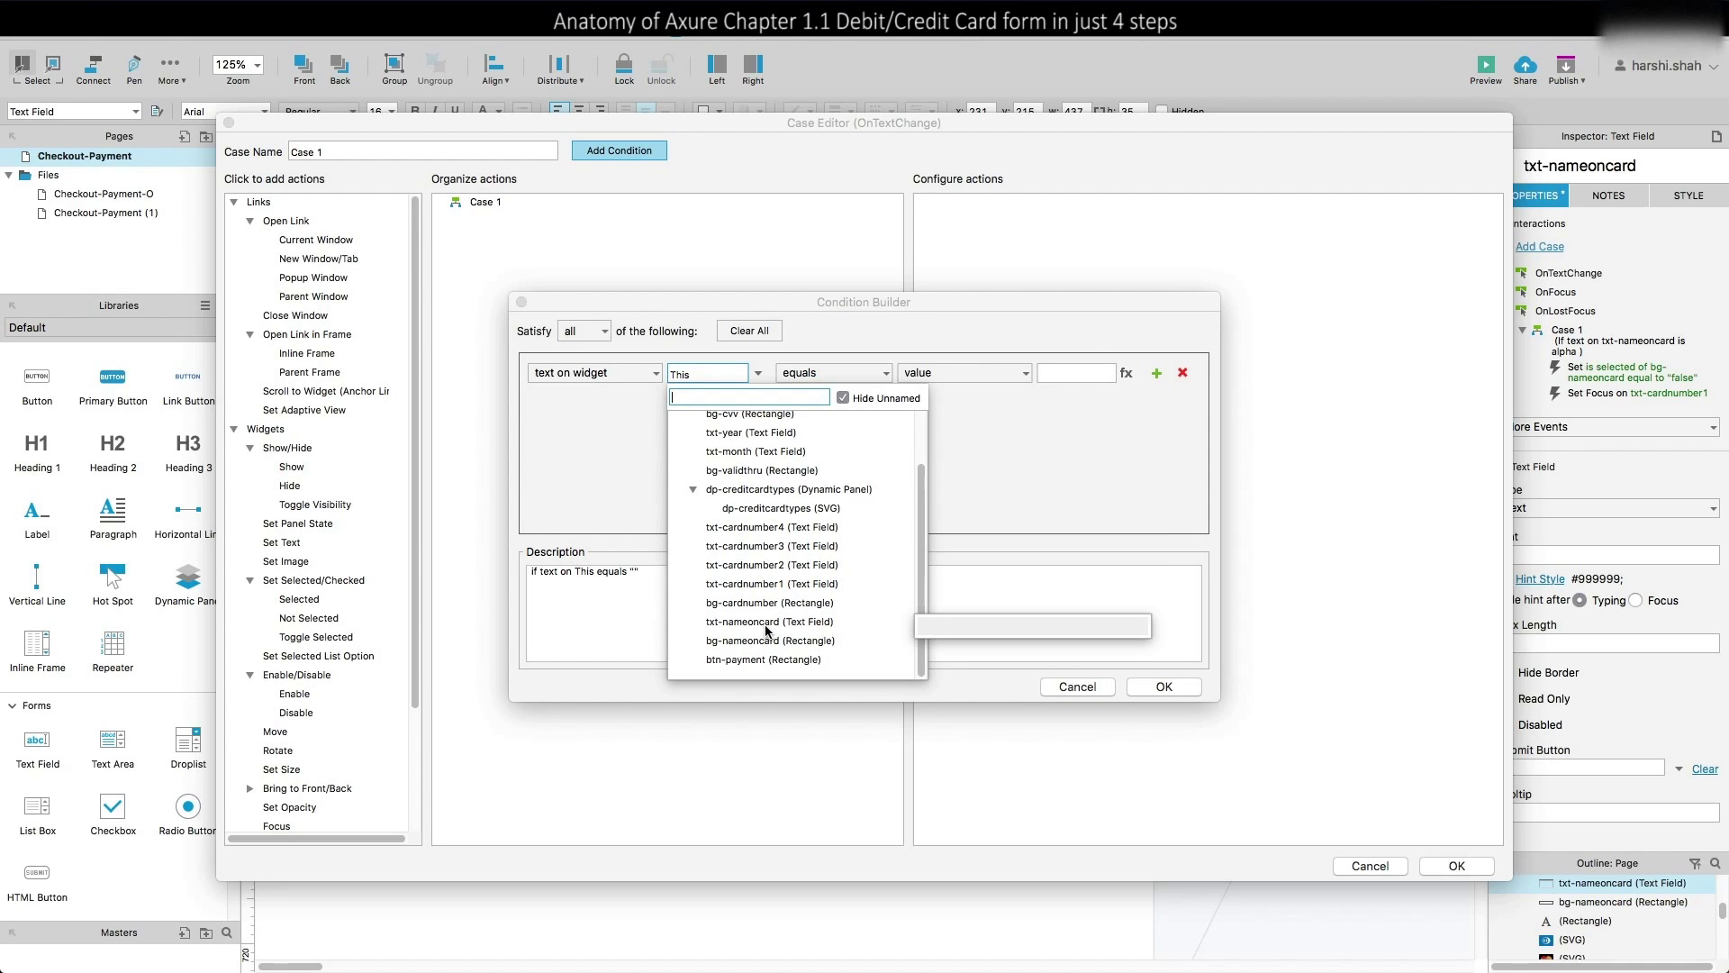
click(765, 627)
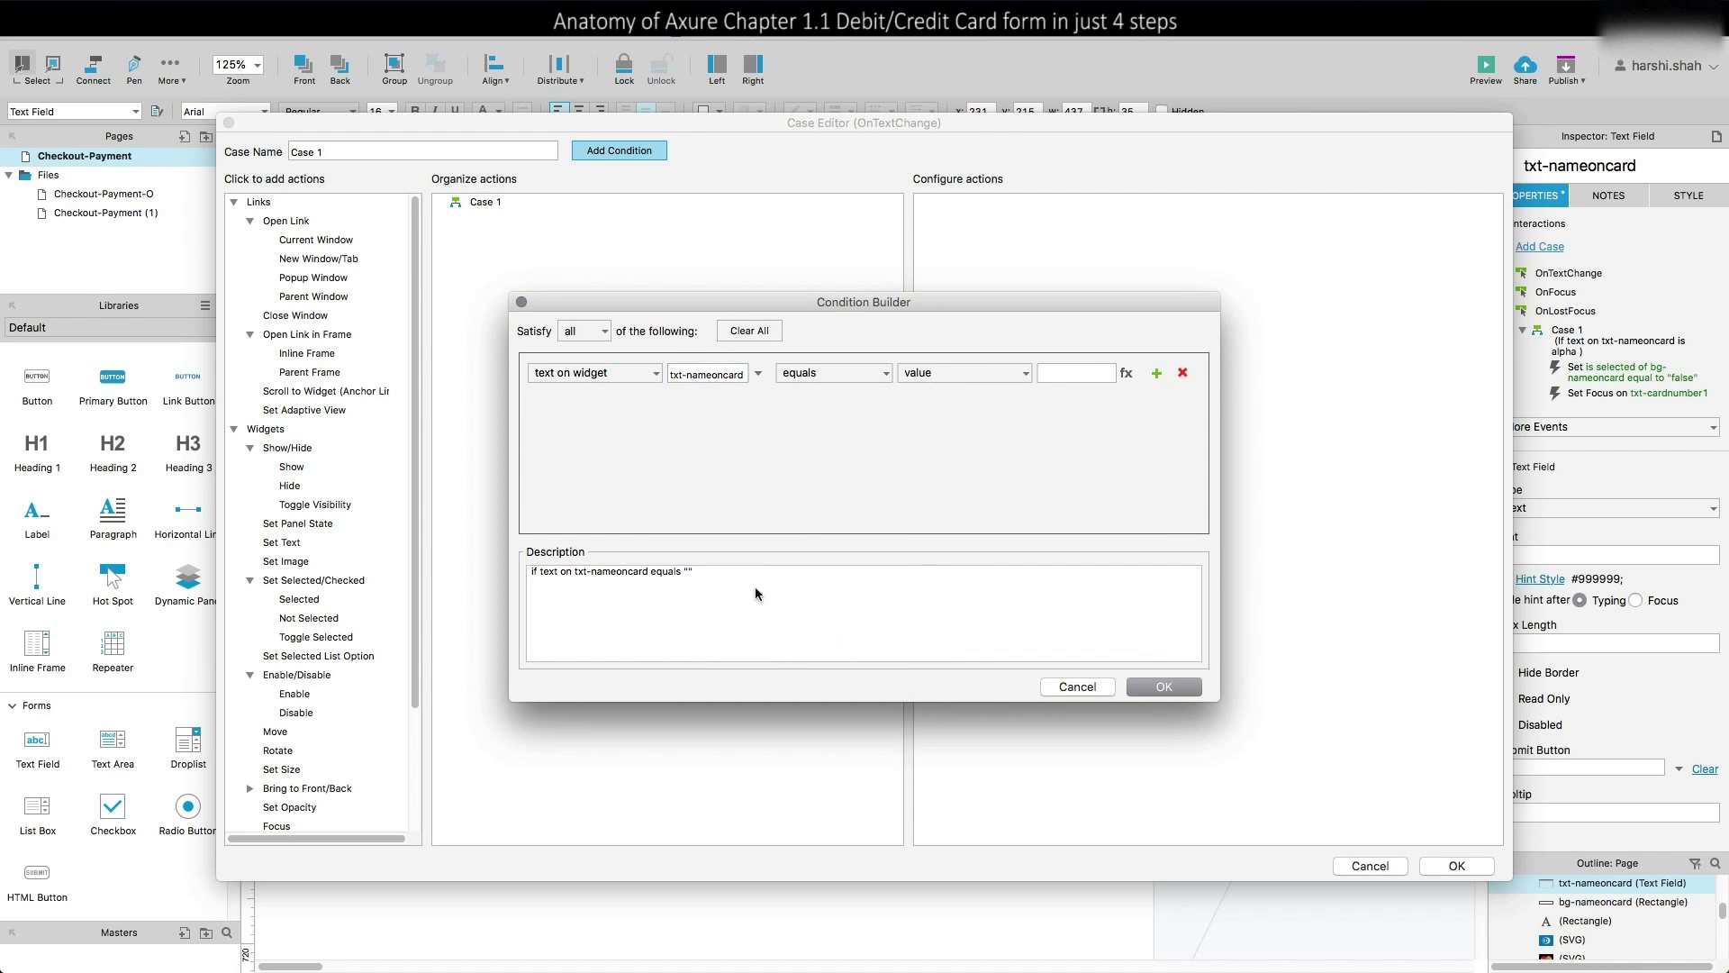
Define the second case's condition so that the text on txt-nameoncard is not alpha
click(862, 379)
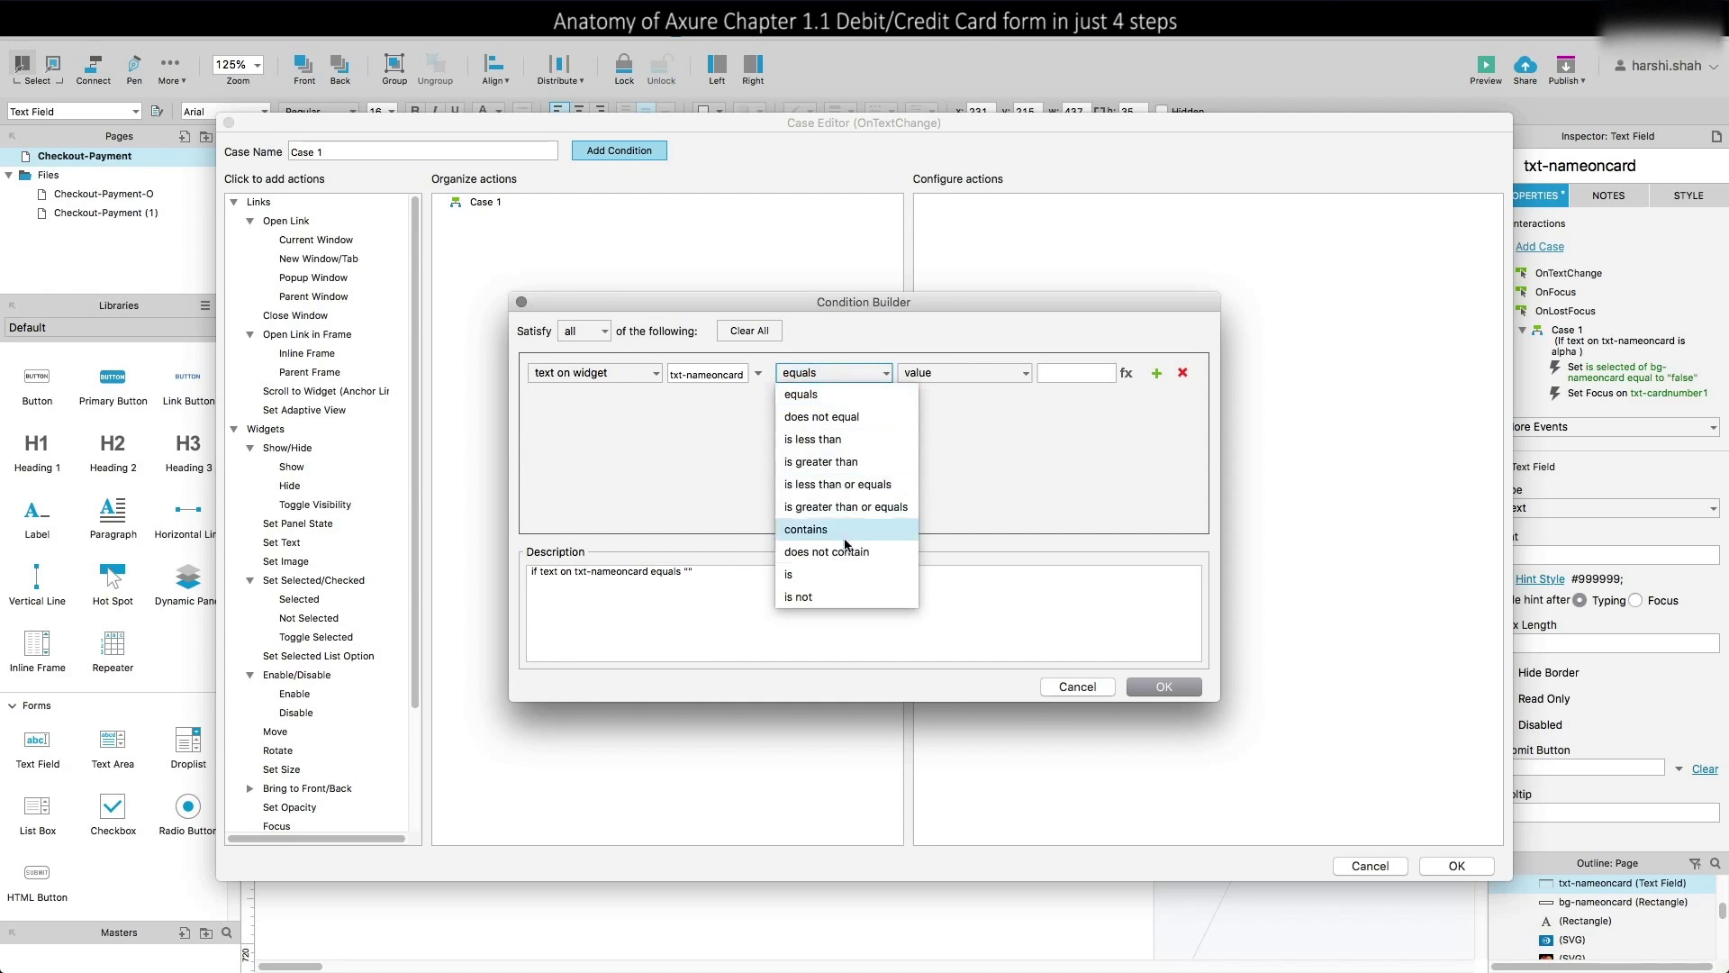
click(831, 589)
click(953, 373)
click(927, 409)
click(1164, 686)
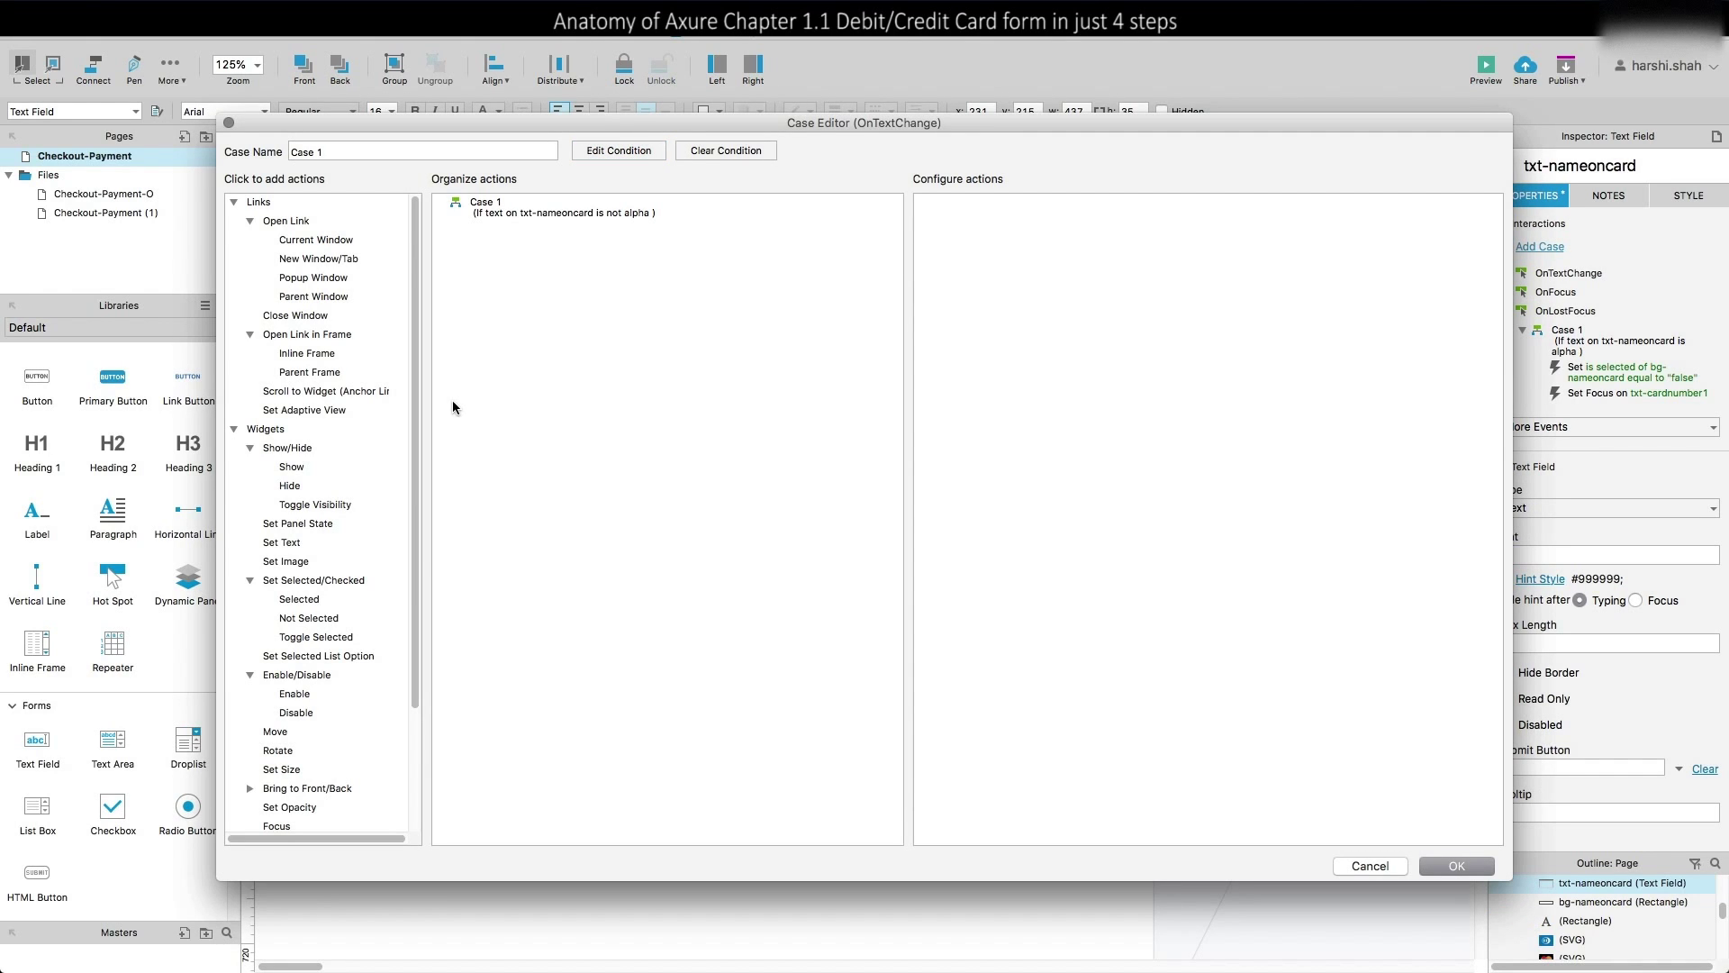
Add a Set Selected action to the not-alpha case that sets bg-nameoncard to true
click(290, 599)
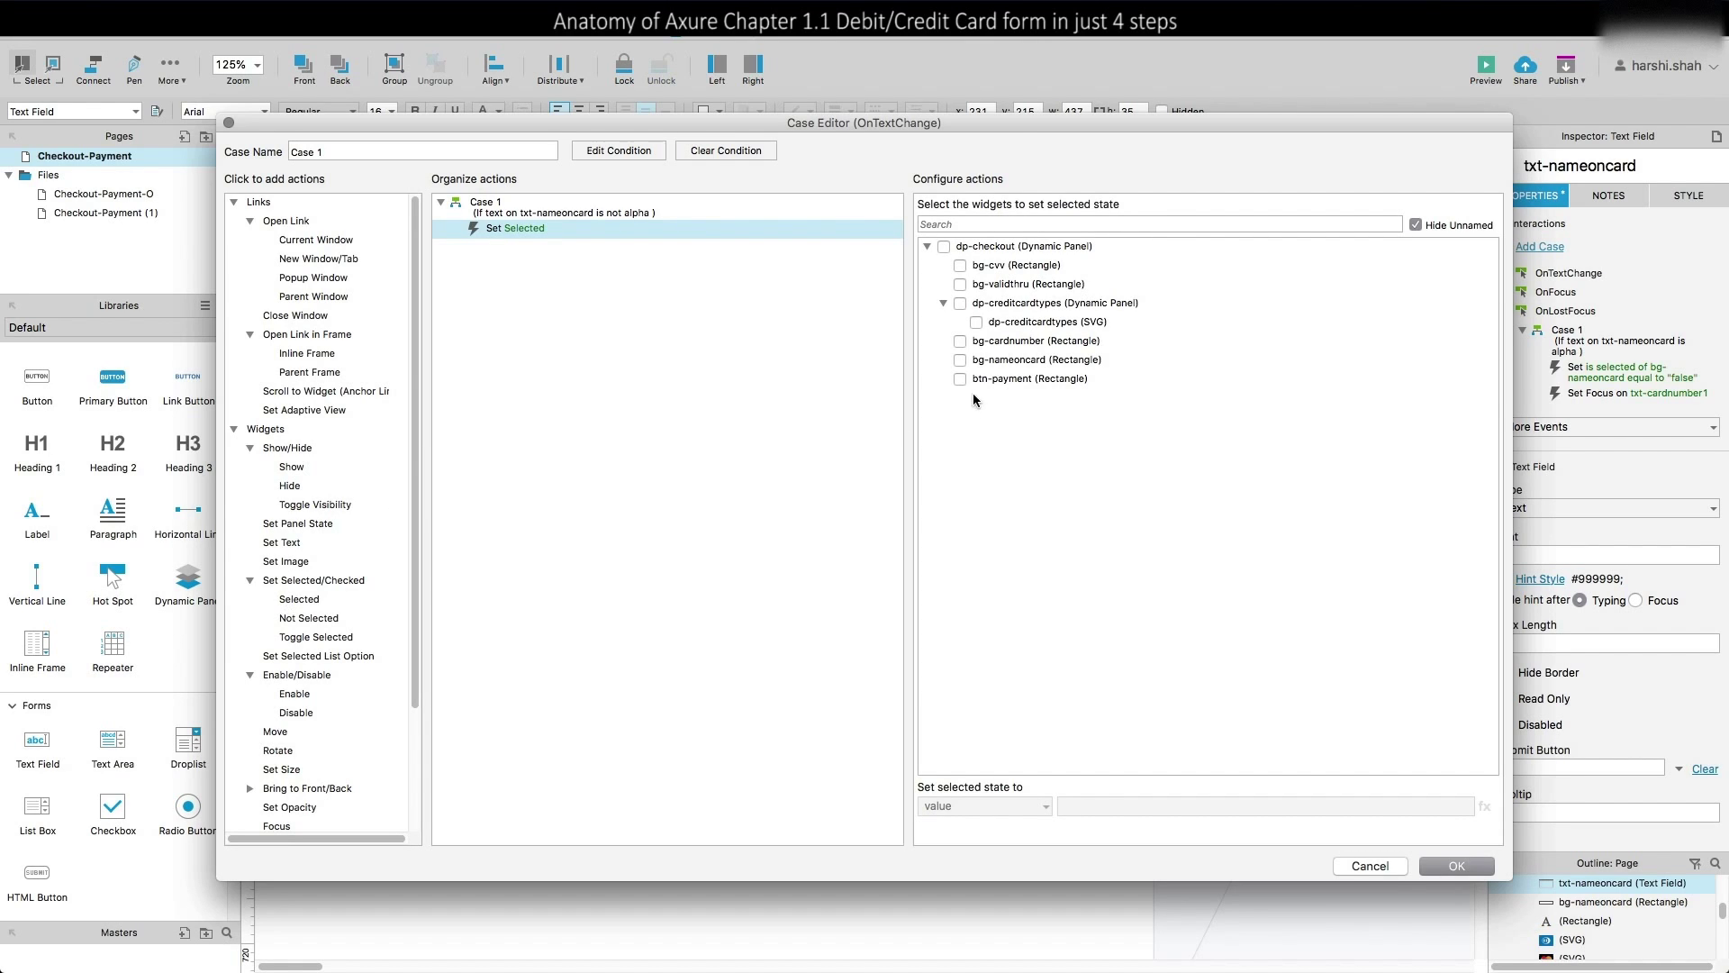
click(960, 360)
click(1080, 804)
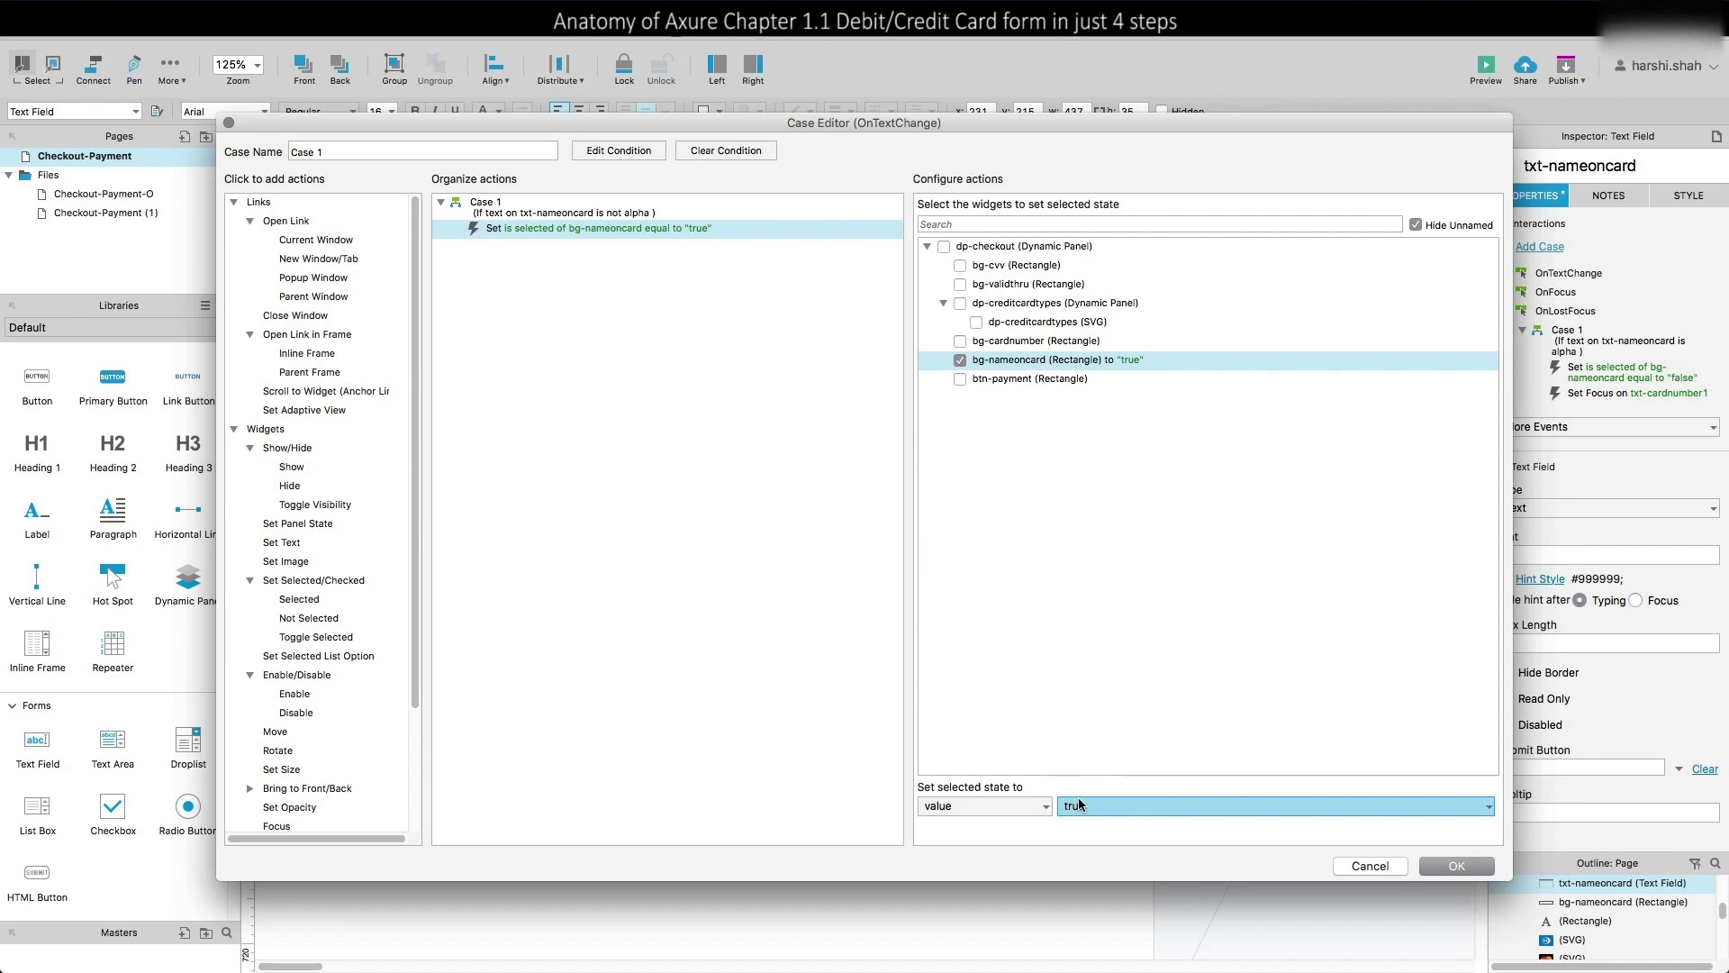
Add a Focus action on txt-nameoncard that also selects the field's text, and save the not-alpha case
click(273, 826)
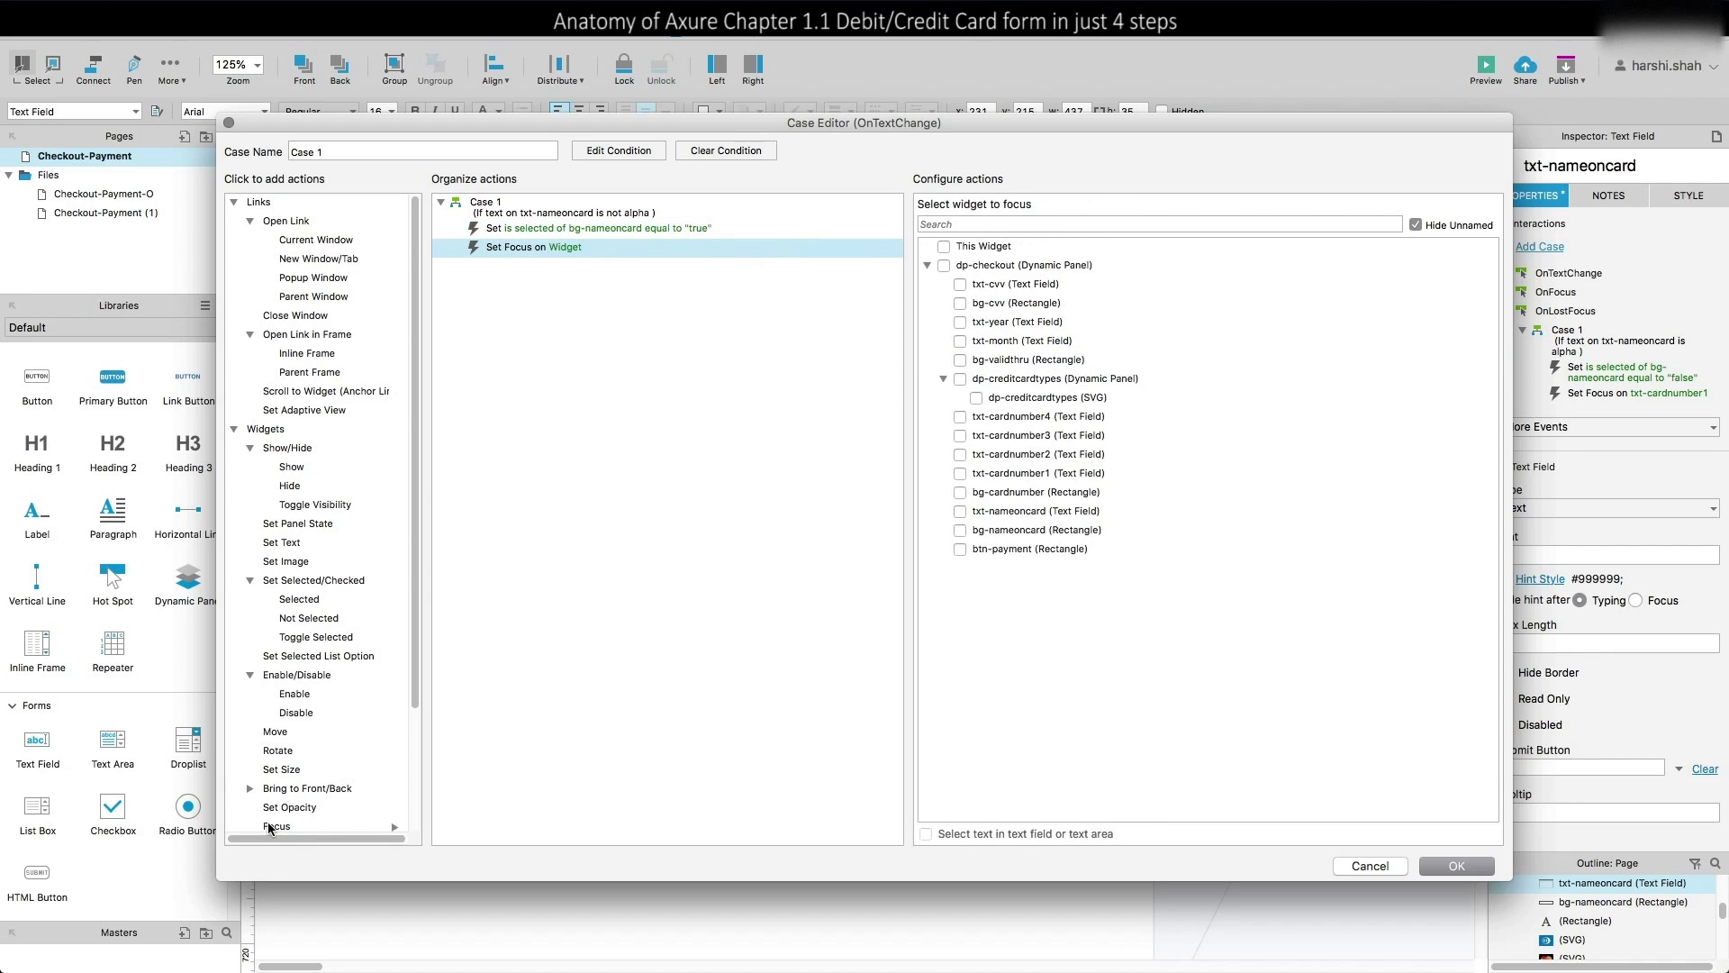
click(961, 512)
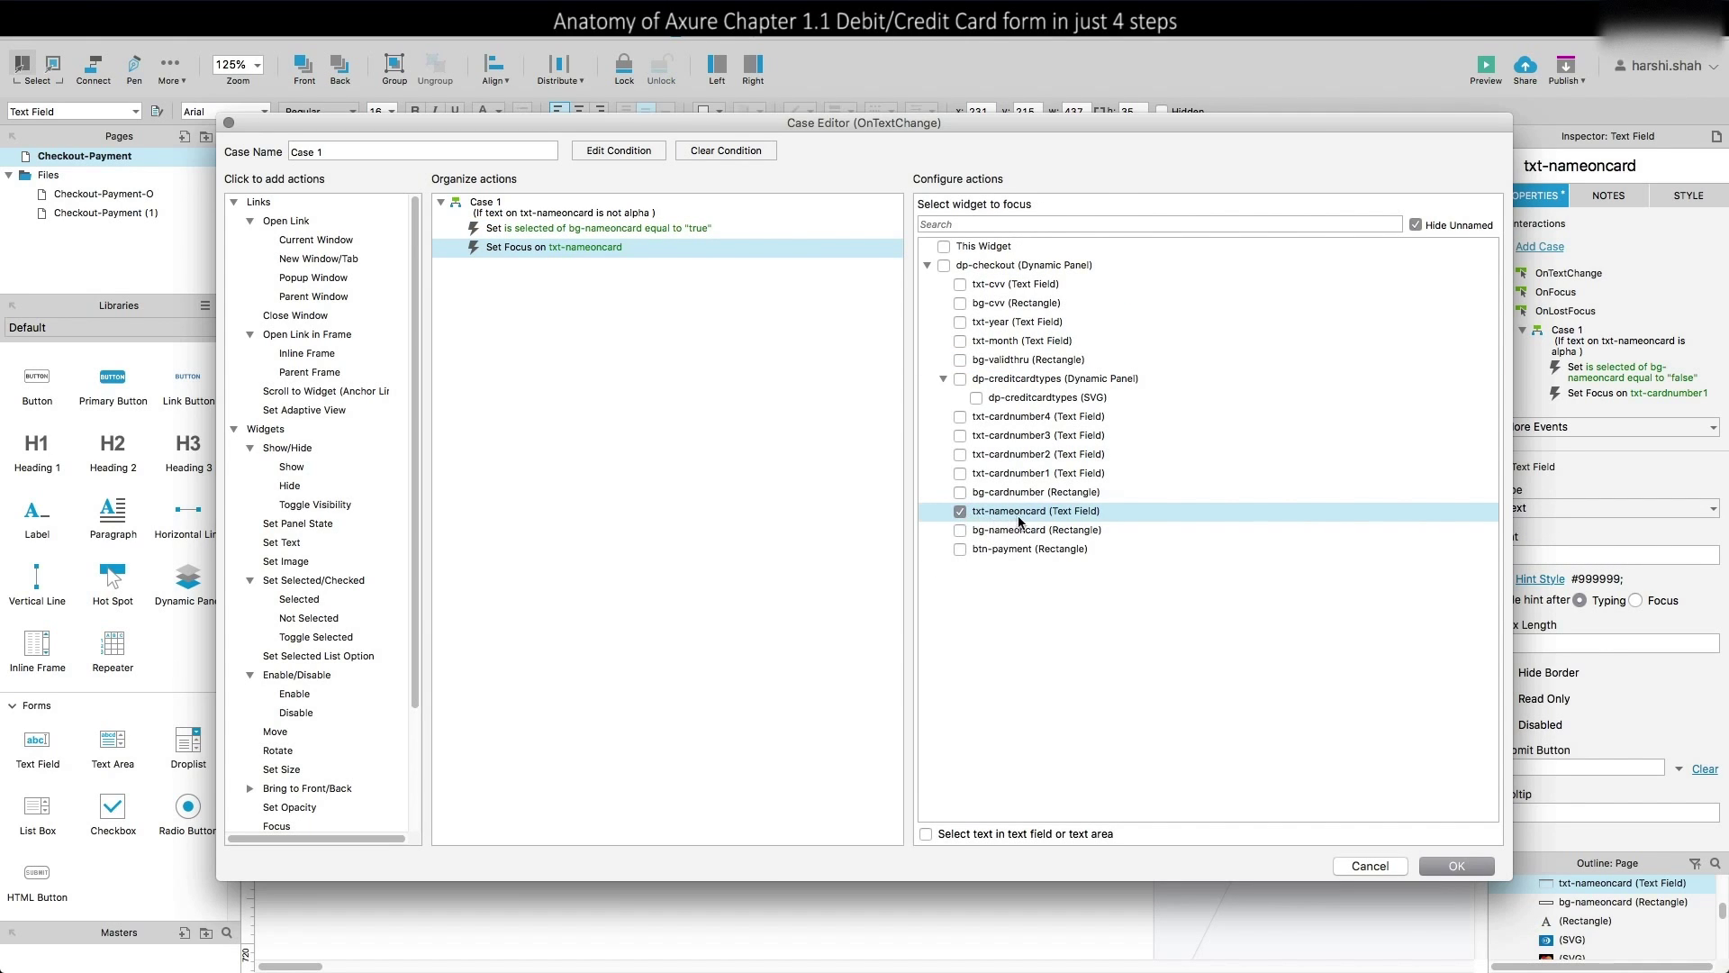
click(927, 835)
click(1456, 867)
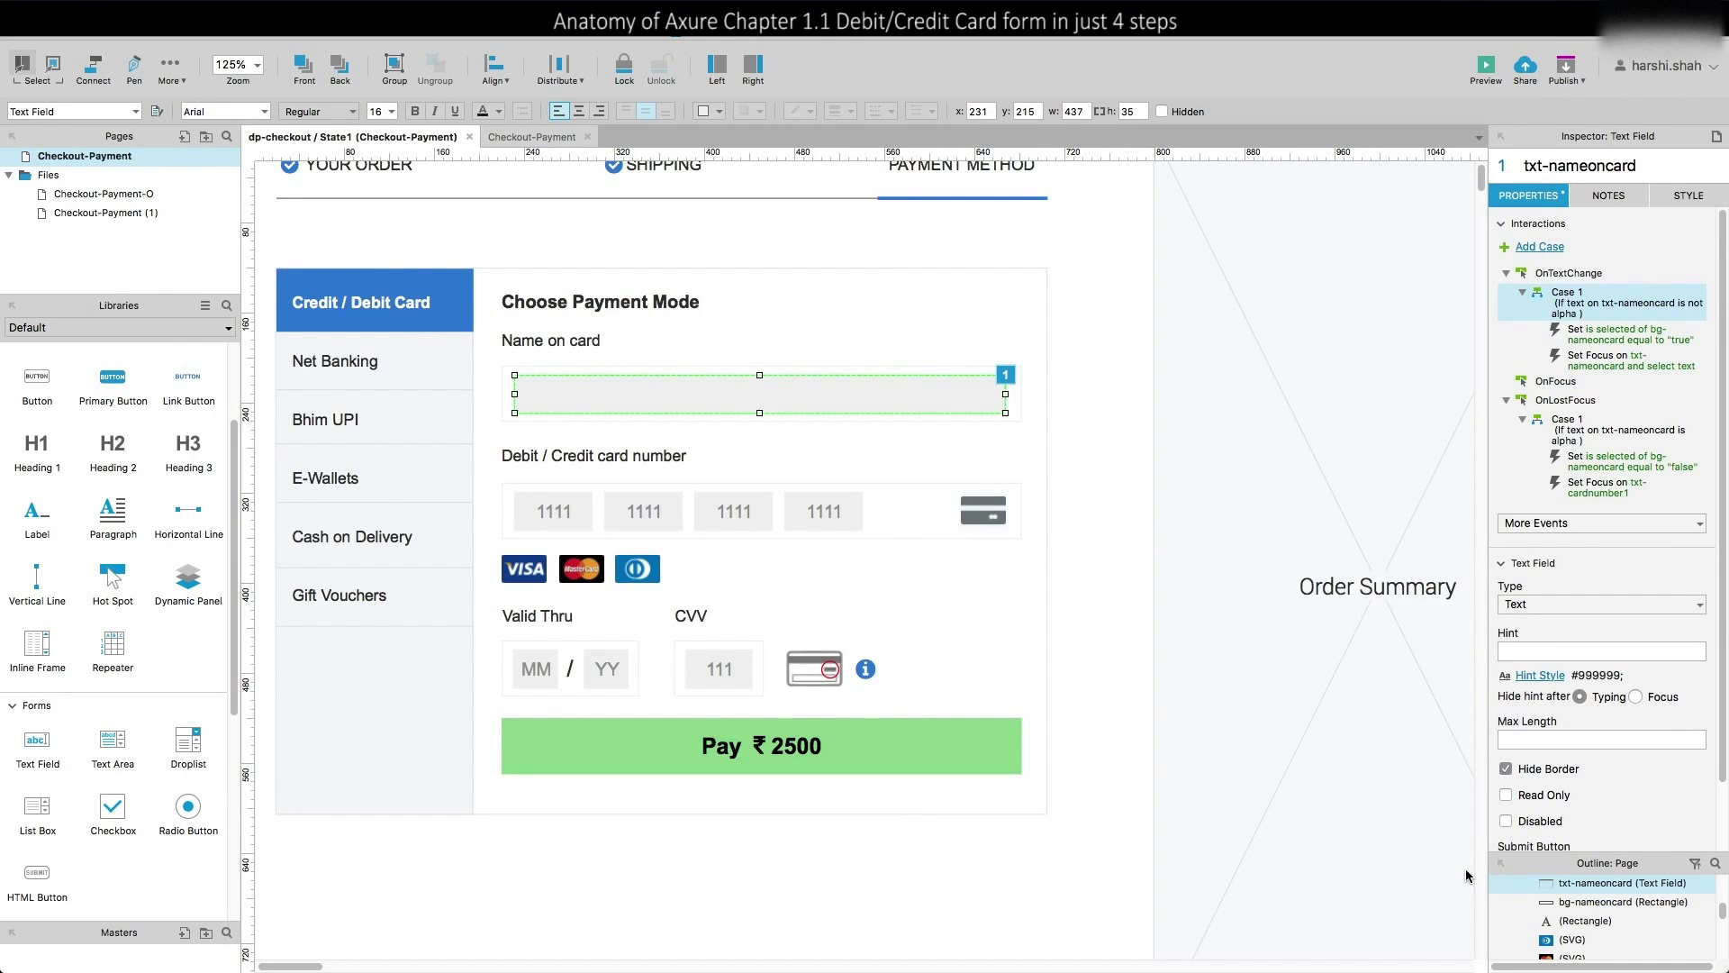
Move the Name on card field's not-alpha case from OnTextChange to OnLostFocus, below the existing alpha case
click(1133, 501)
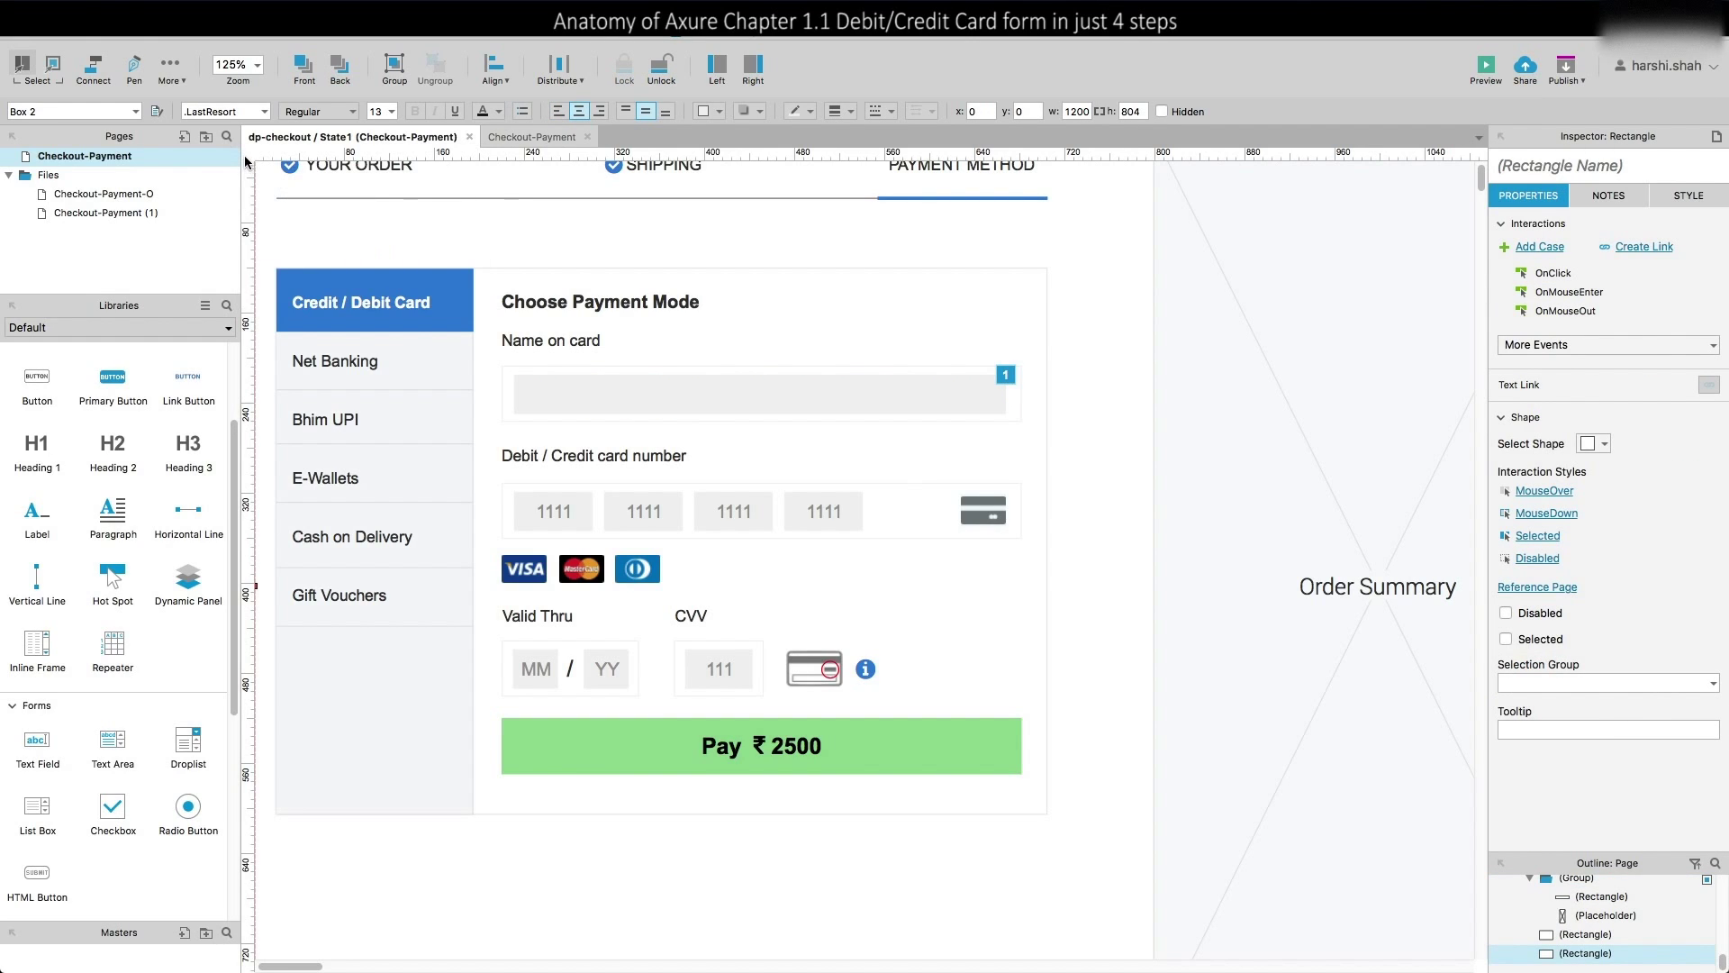
click(565, 399)
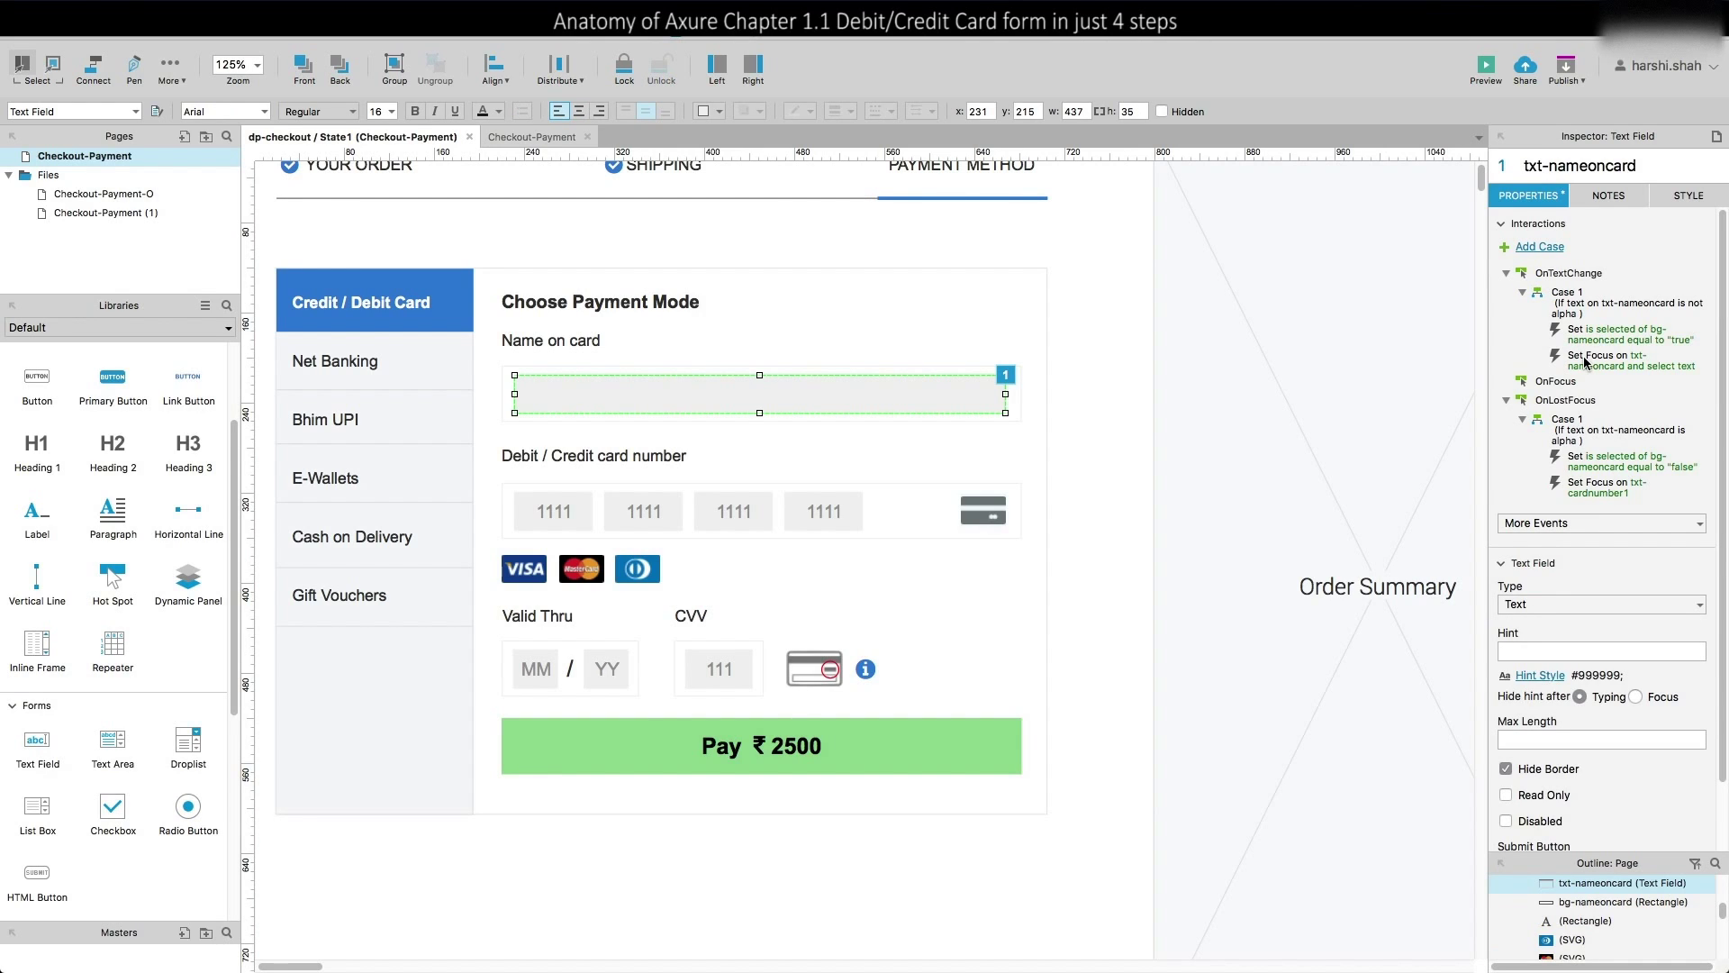
drag(1578, 306, 1576, 487)
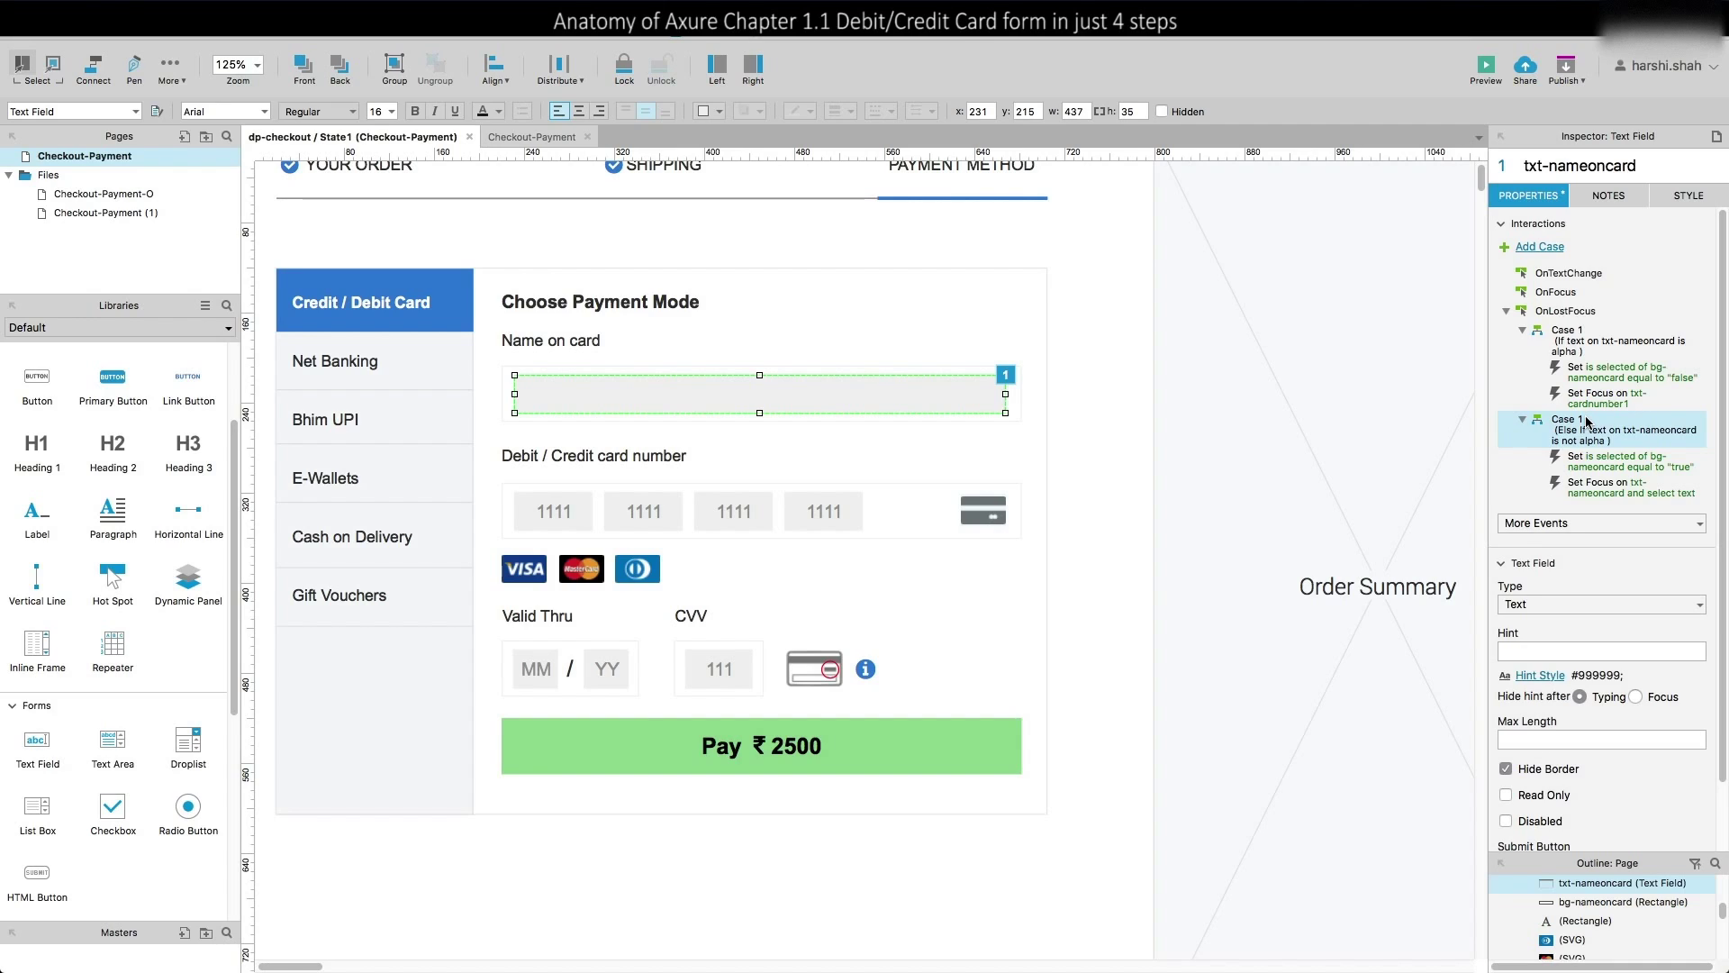
Preview the prototype in the browser and test the Name on card field with 123, and again with a letters-only first name
click(1579, 354)
click(1581, 424)
click(1491, 83)
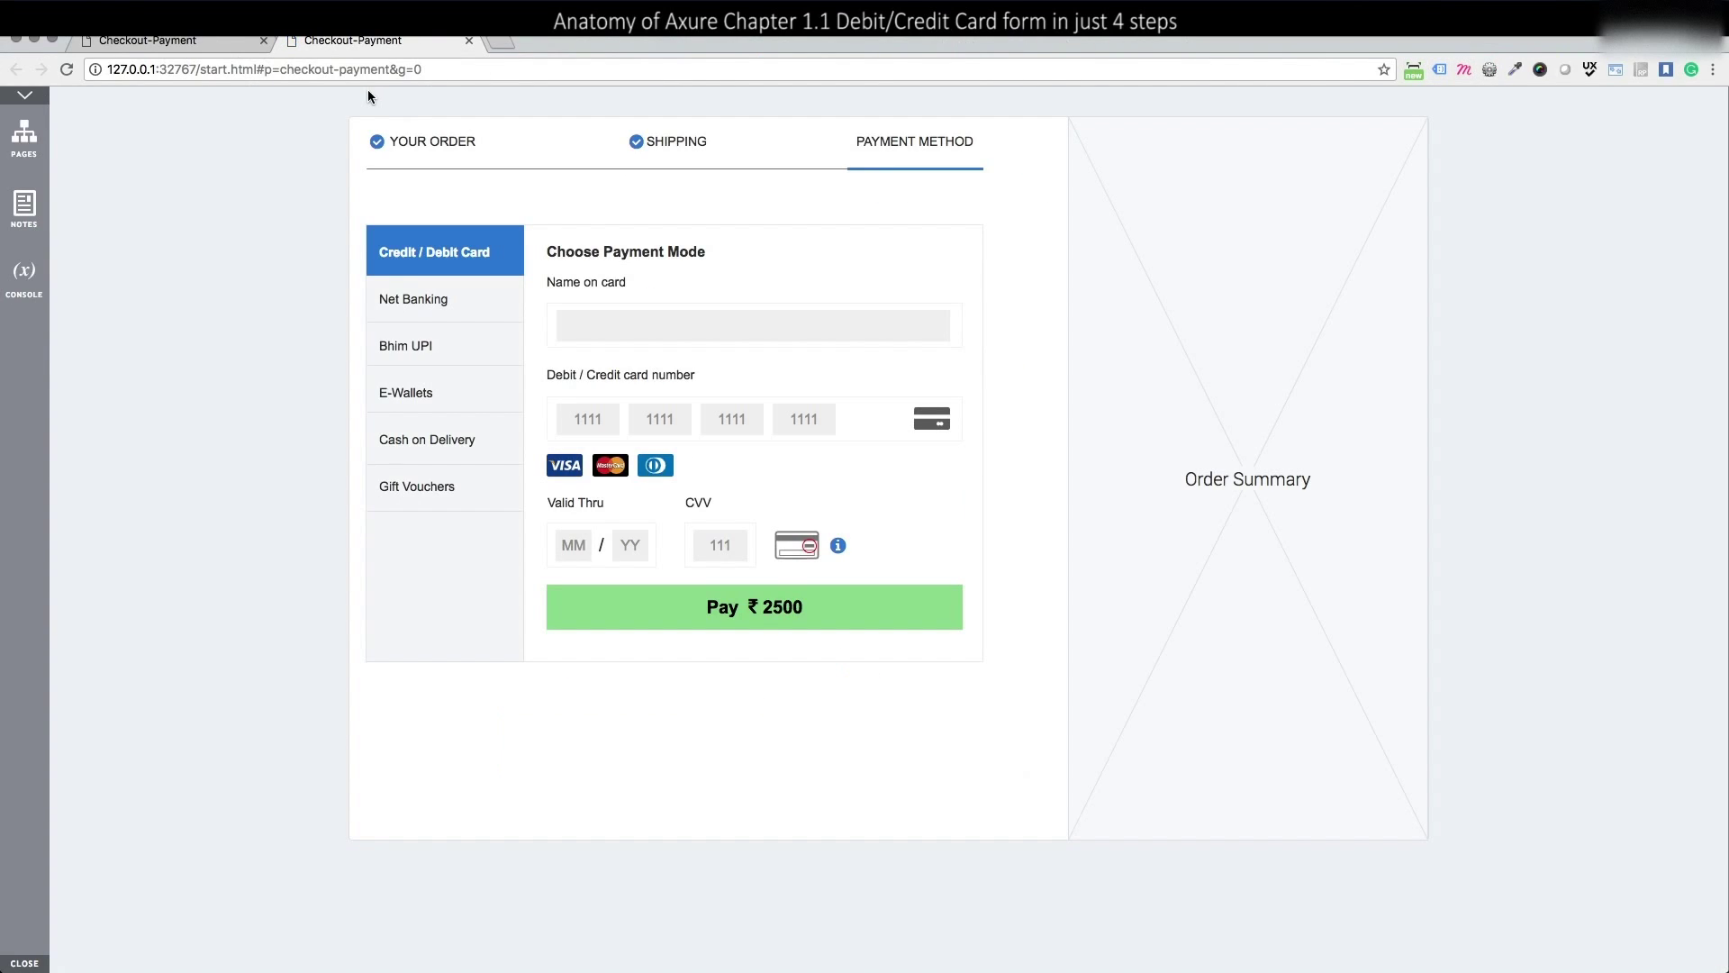
click(577, 321)
text(123)
key(super+a)
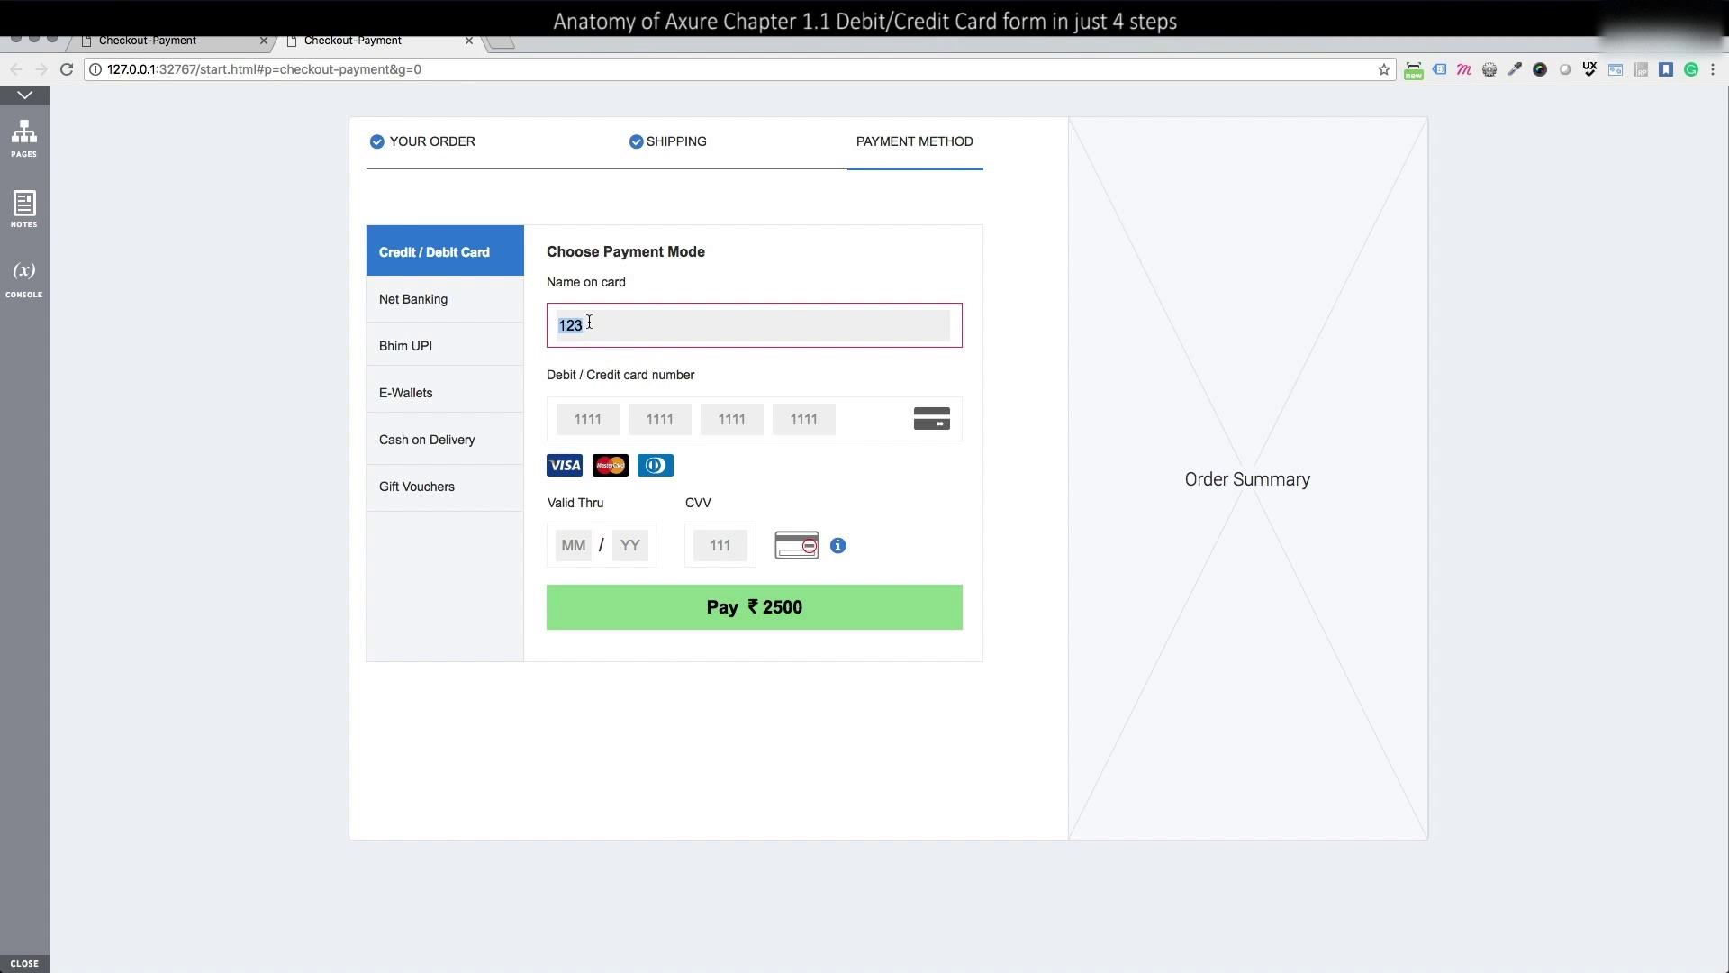
text(john)
key(Tab)
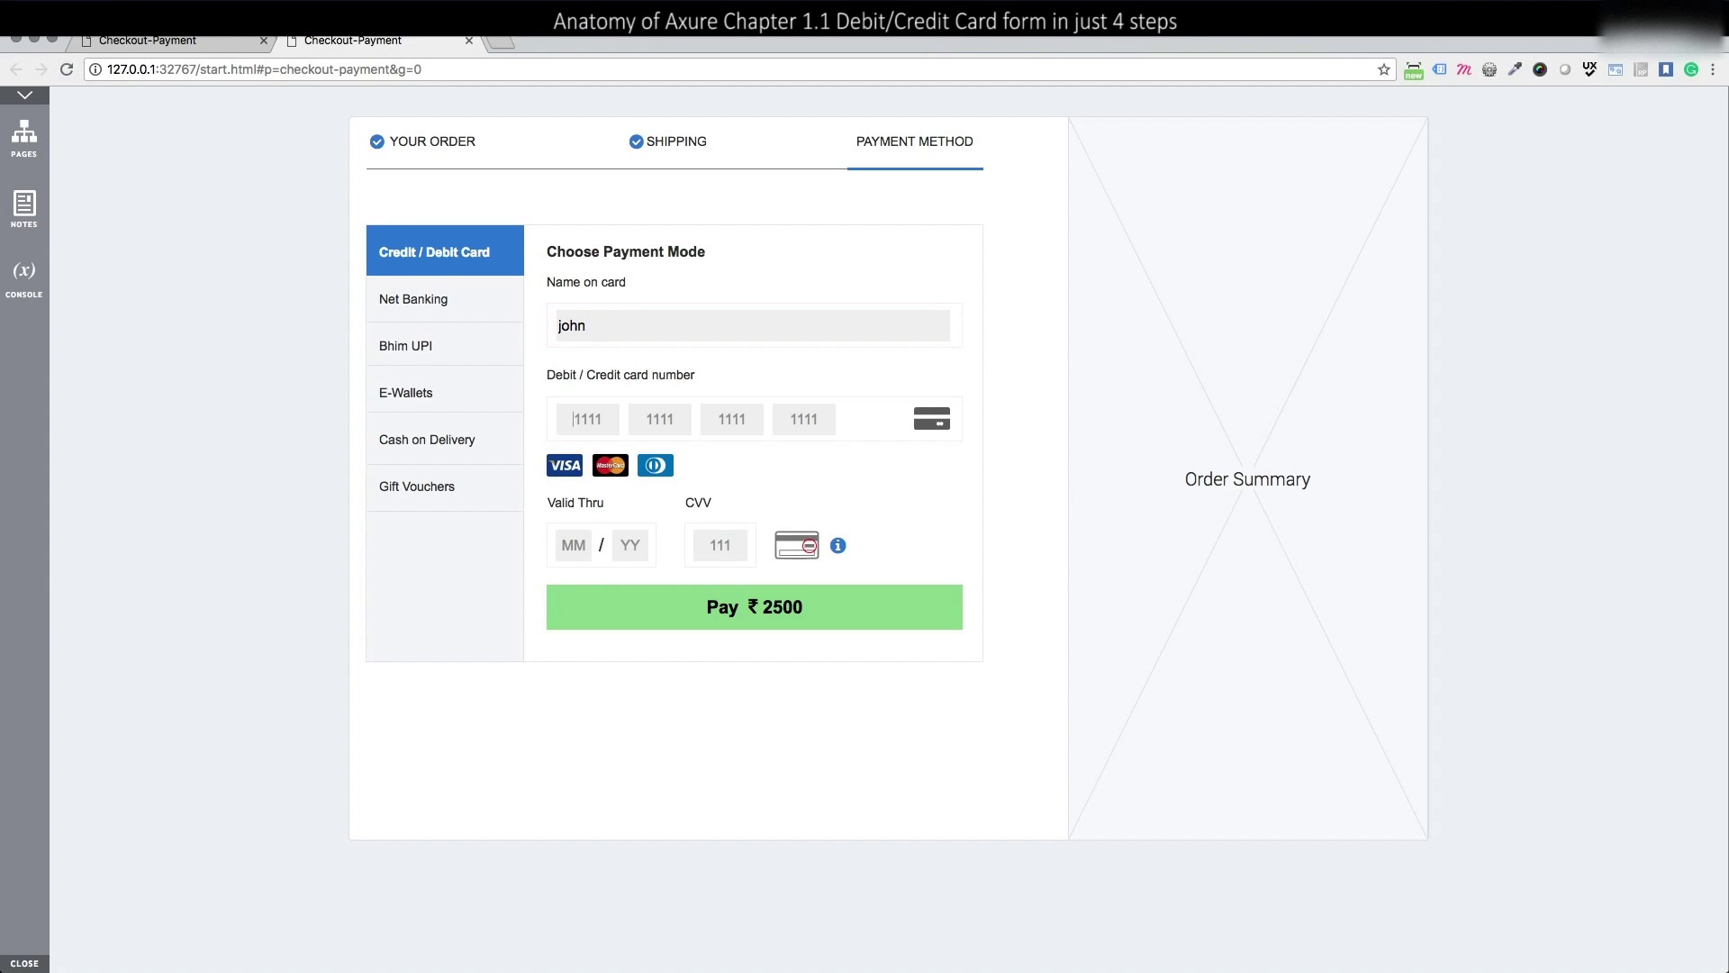
Test the Name on card validation by appending 1 to the name and leaving the field, and again with the digit removed
click(602, 327)
text(1)
key(shift+Tab)
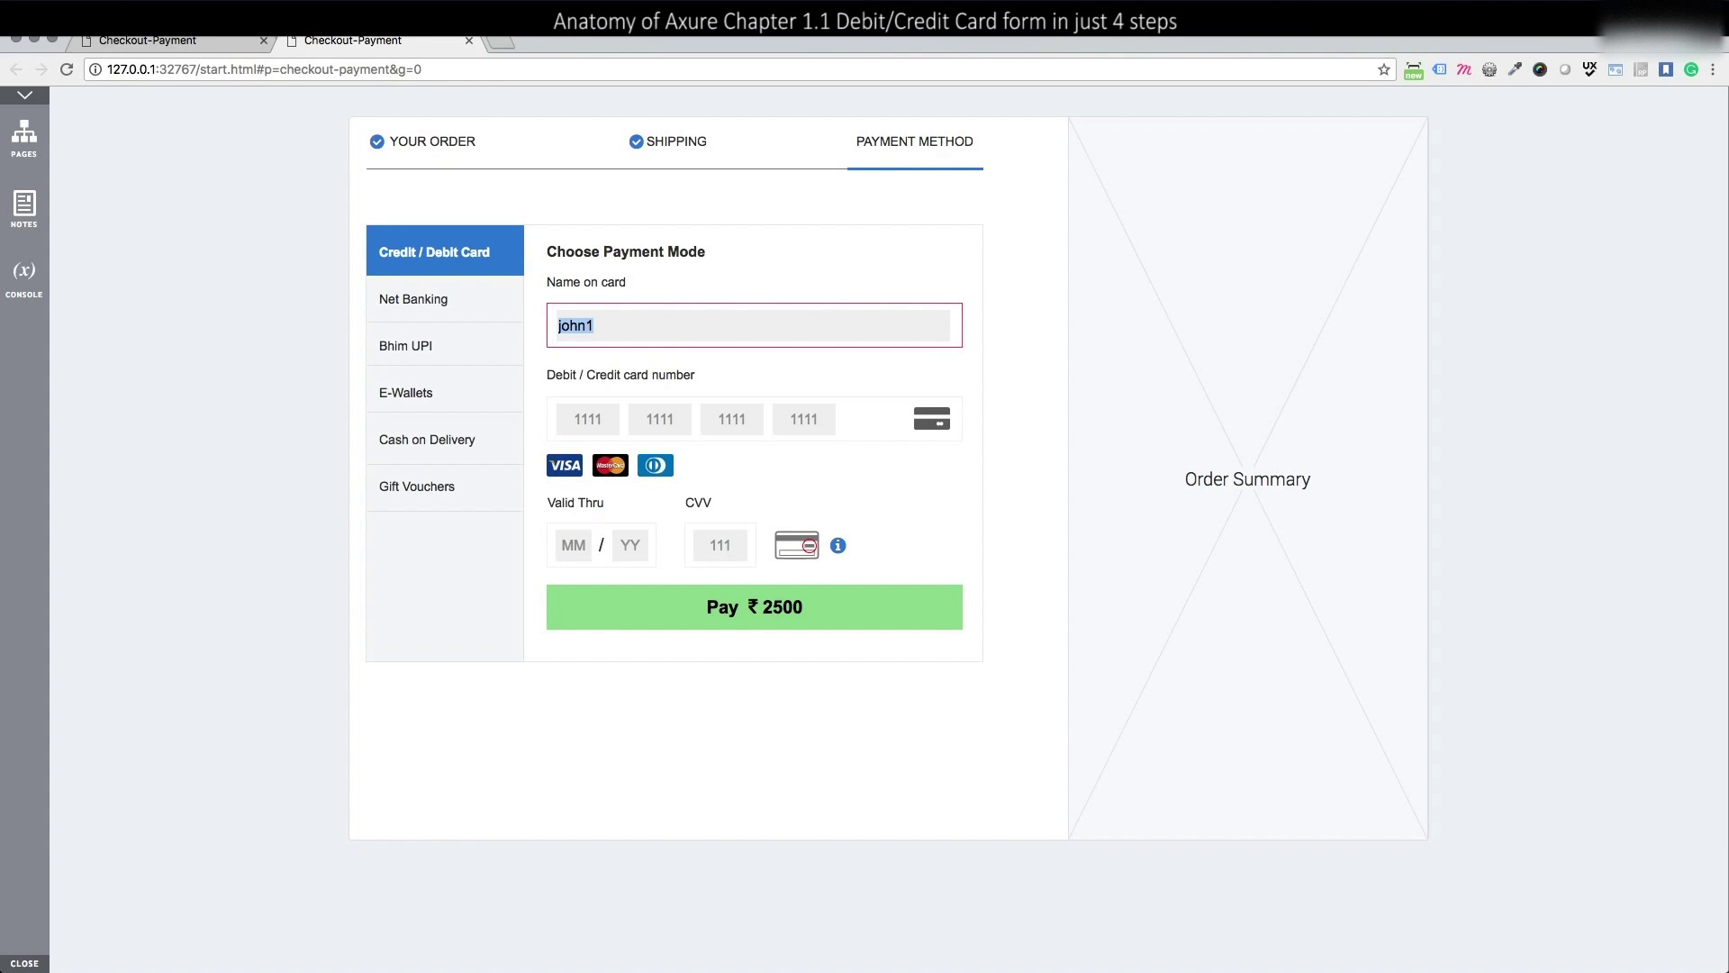
key(Right)
key(BackSpace)
key(Tab)
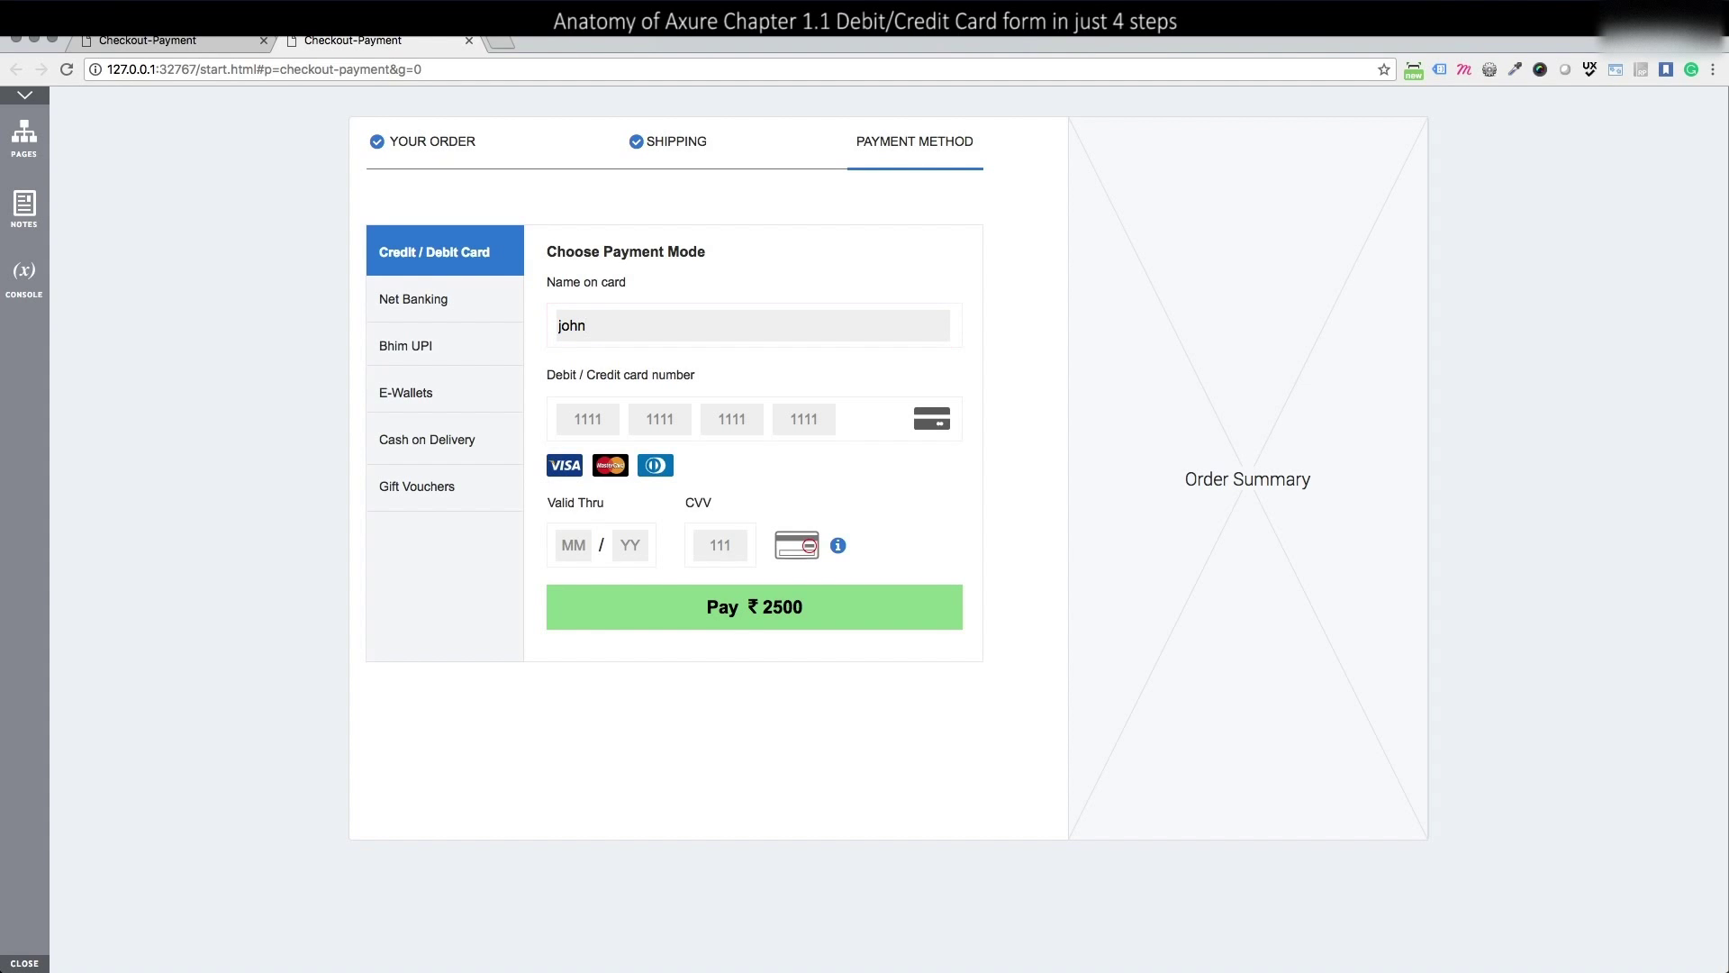
Back in Axure, start an OnTextChange case for txt-cardnumber1 with the condition text on txt-cardnumber1 equals 4, plus a second condition row
key(super+Tab)
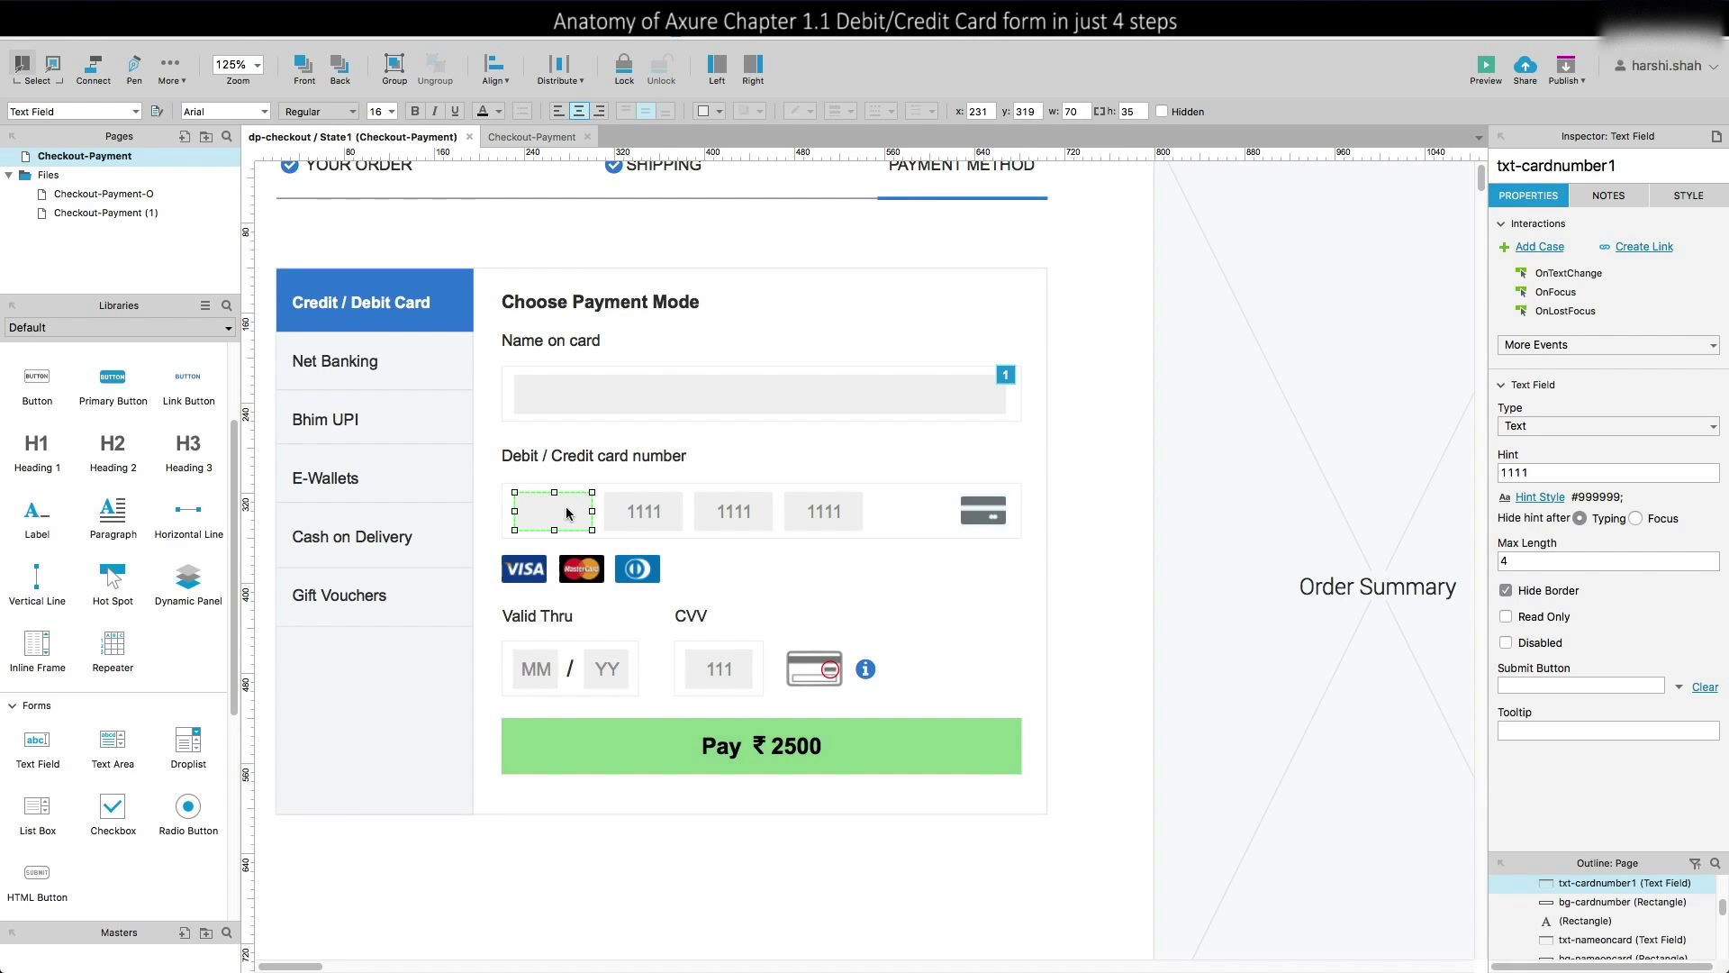
click(1571, 275)
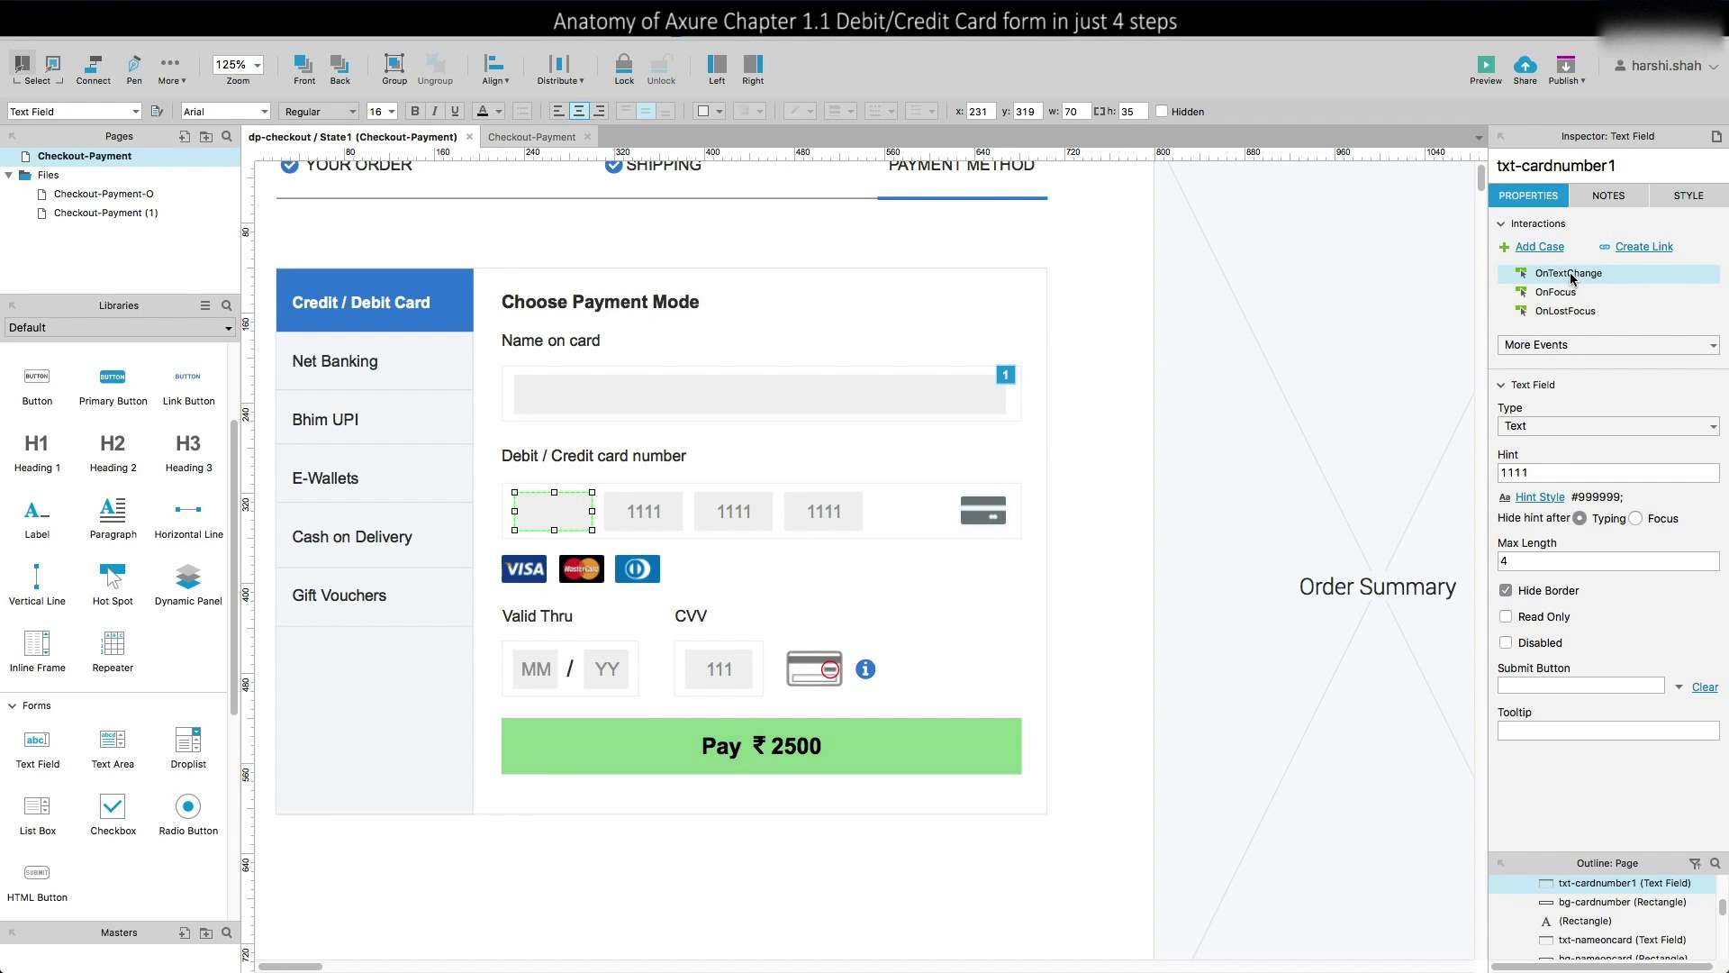
double_click(1571, 275)
click(620, 151)
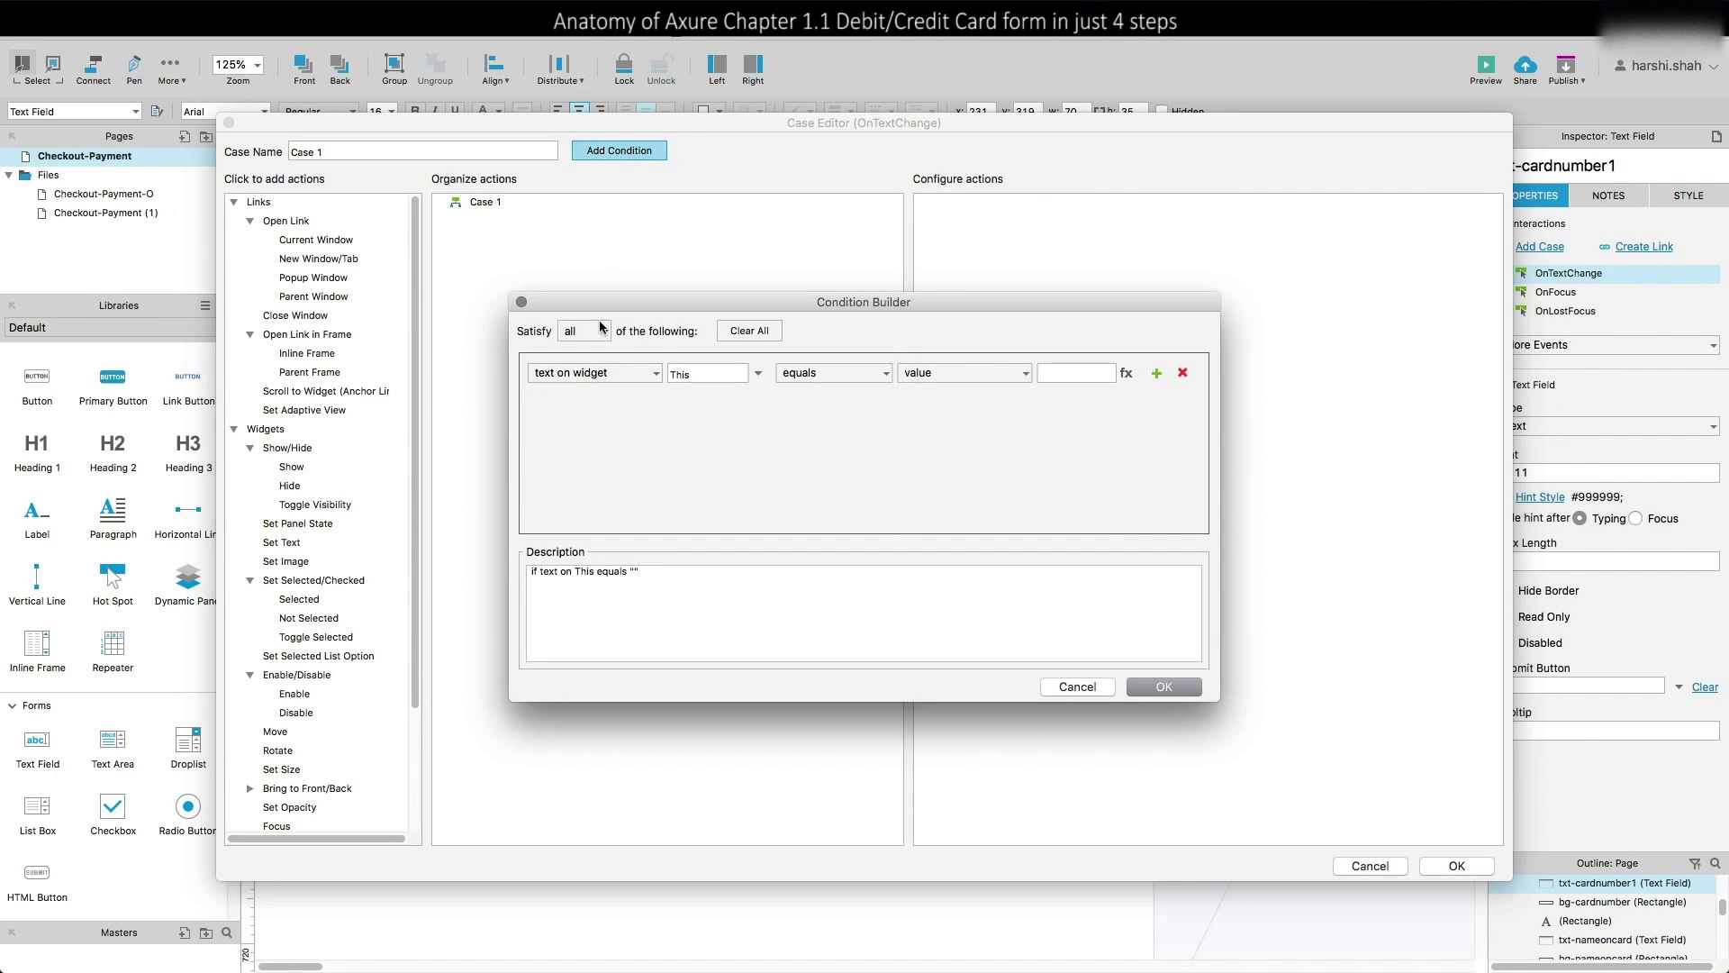
click(690, 374)
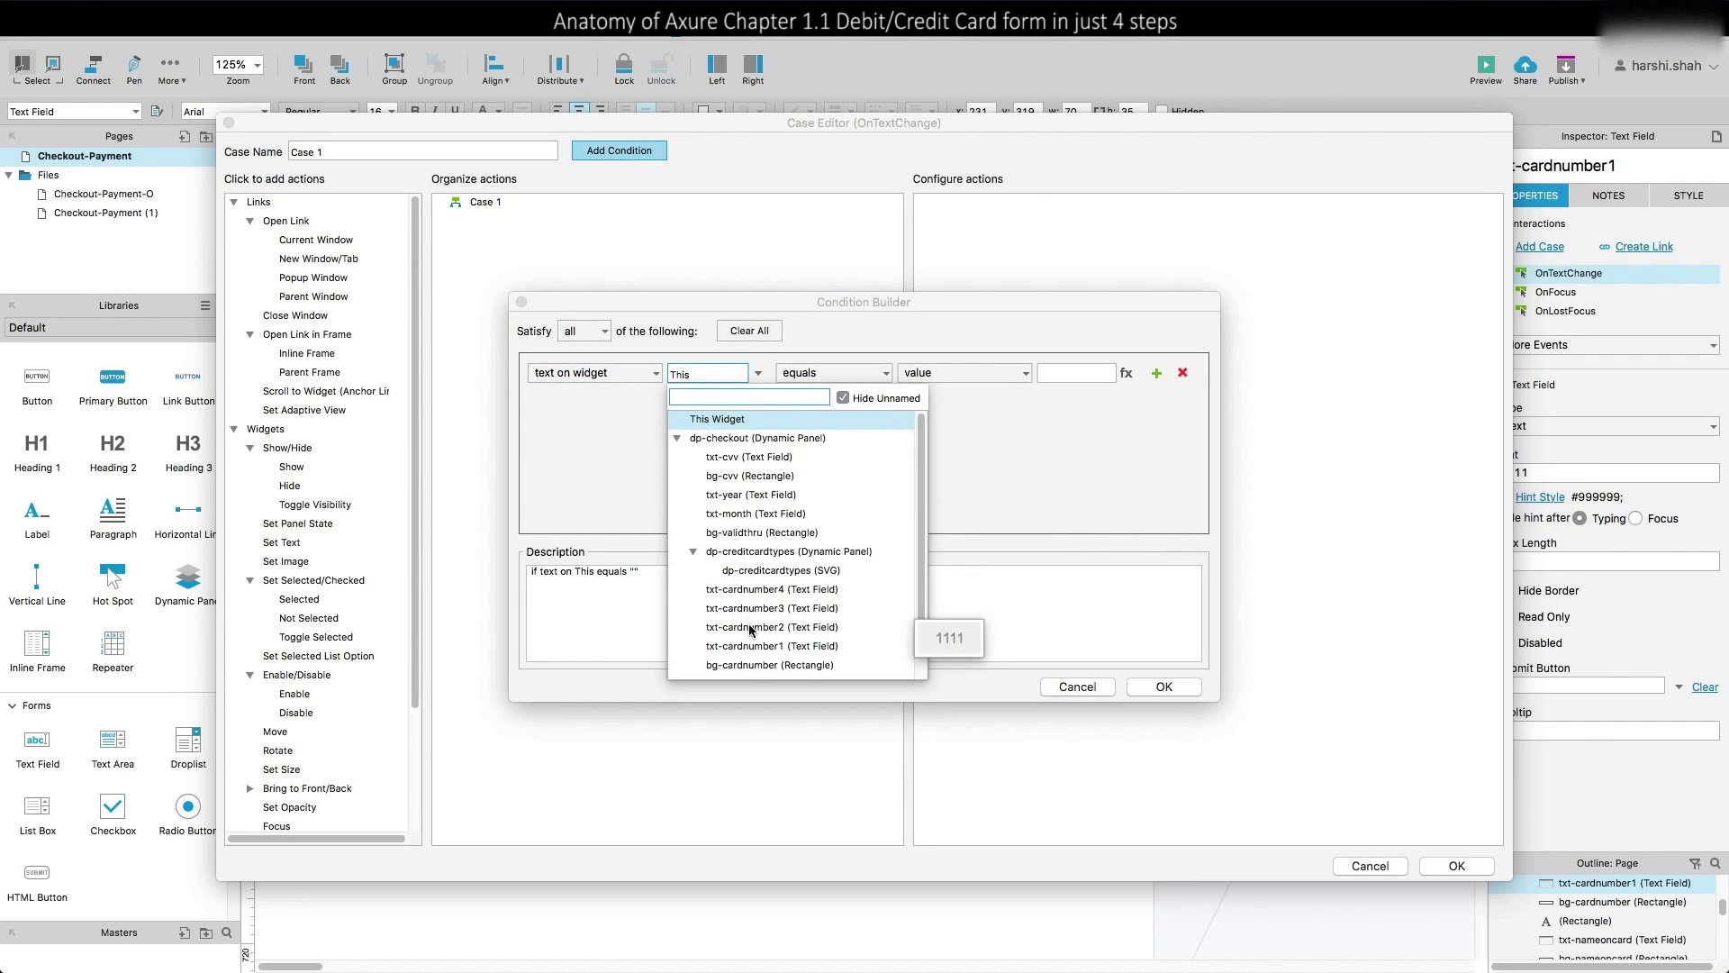
click(748, 651)
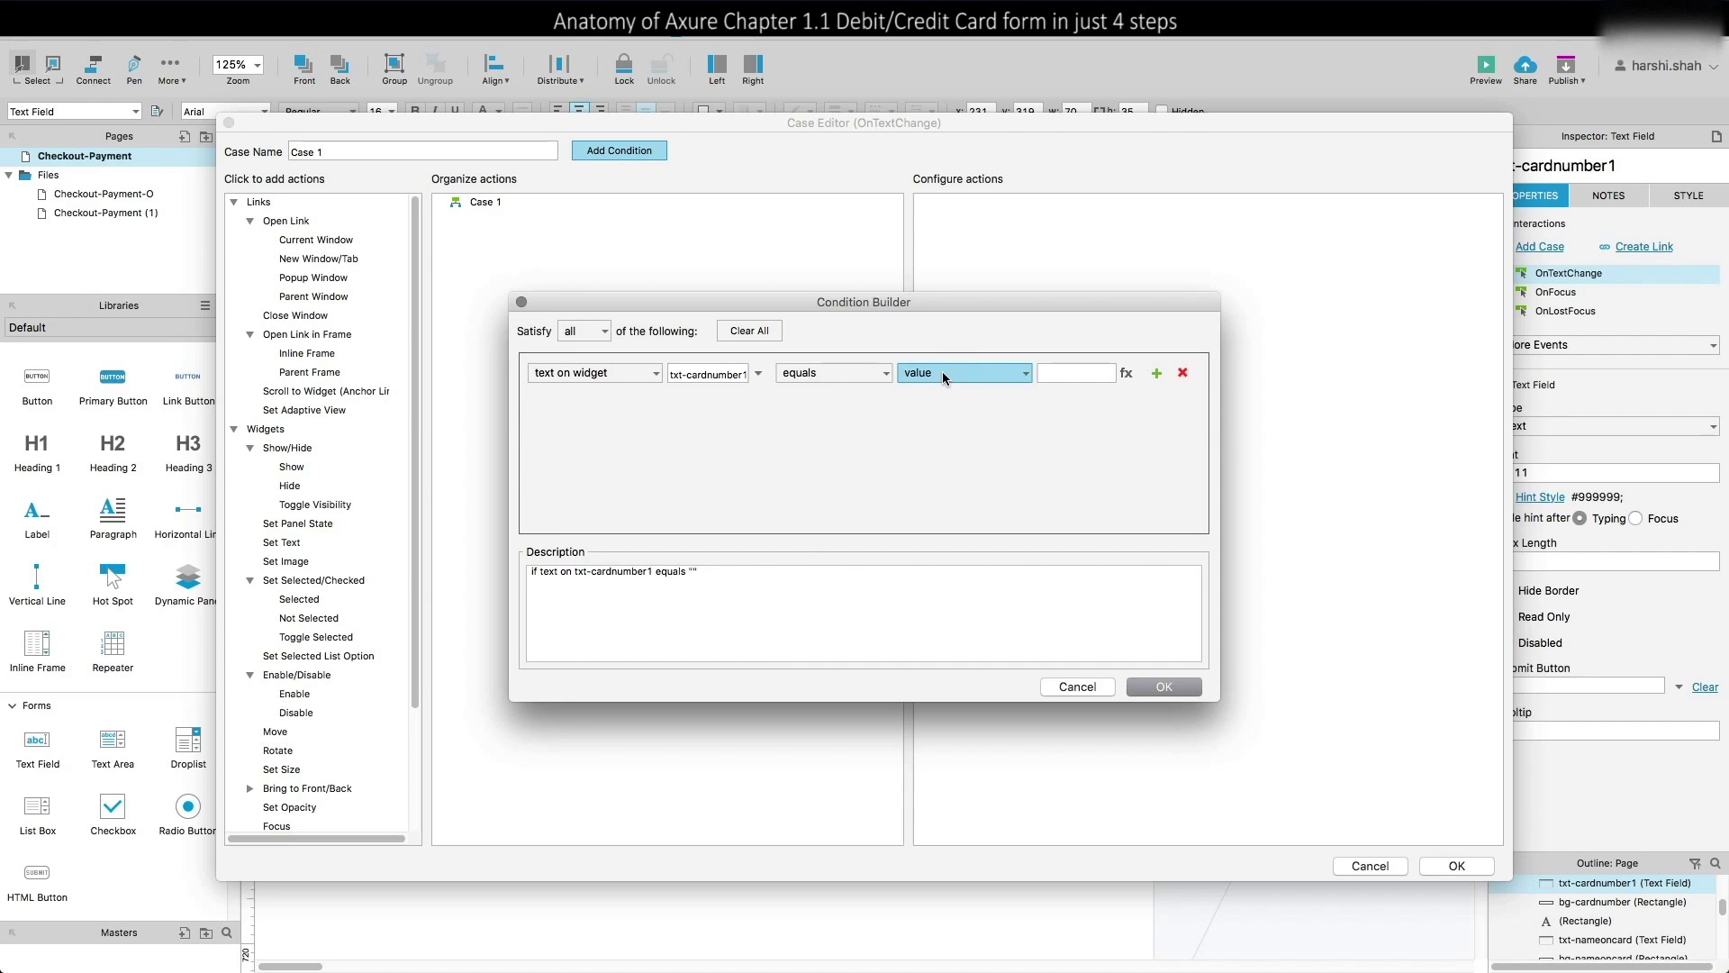
click(1056, 377)
text(4)
click(1156, 372)
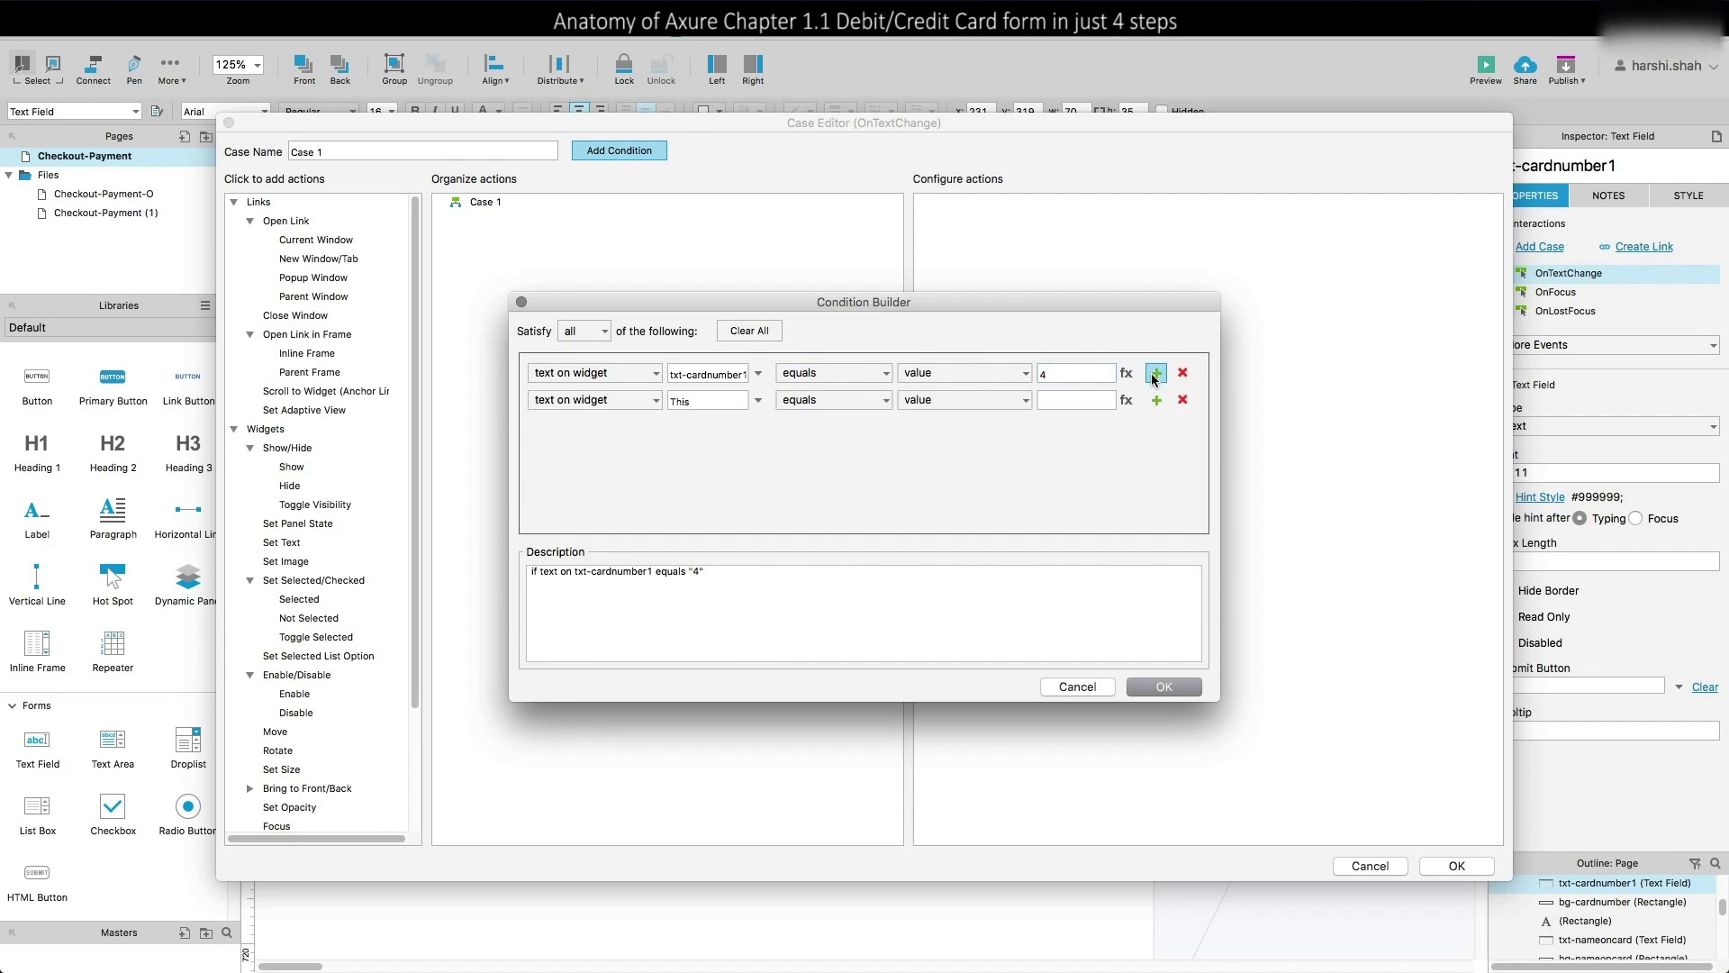
Change the first condition to check the length of widget value on txt-cardnumber1 instead of its text
click(651, 403)
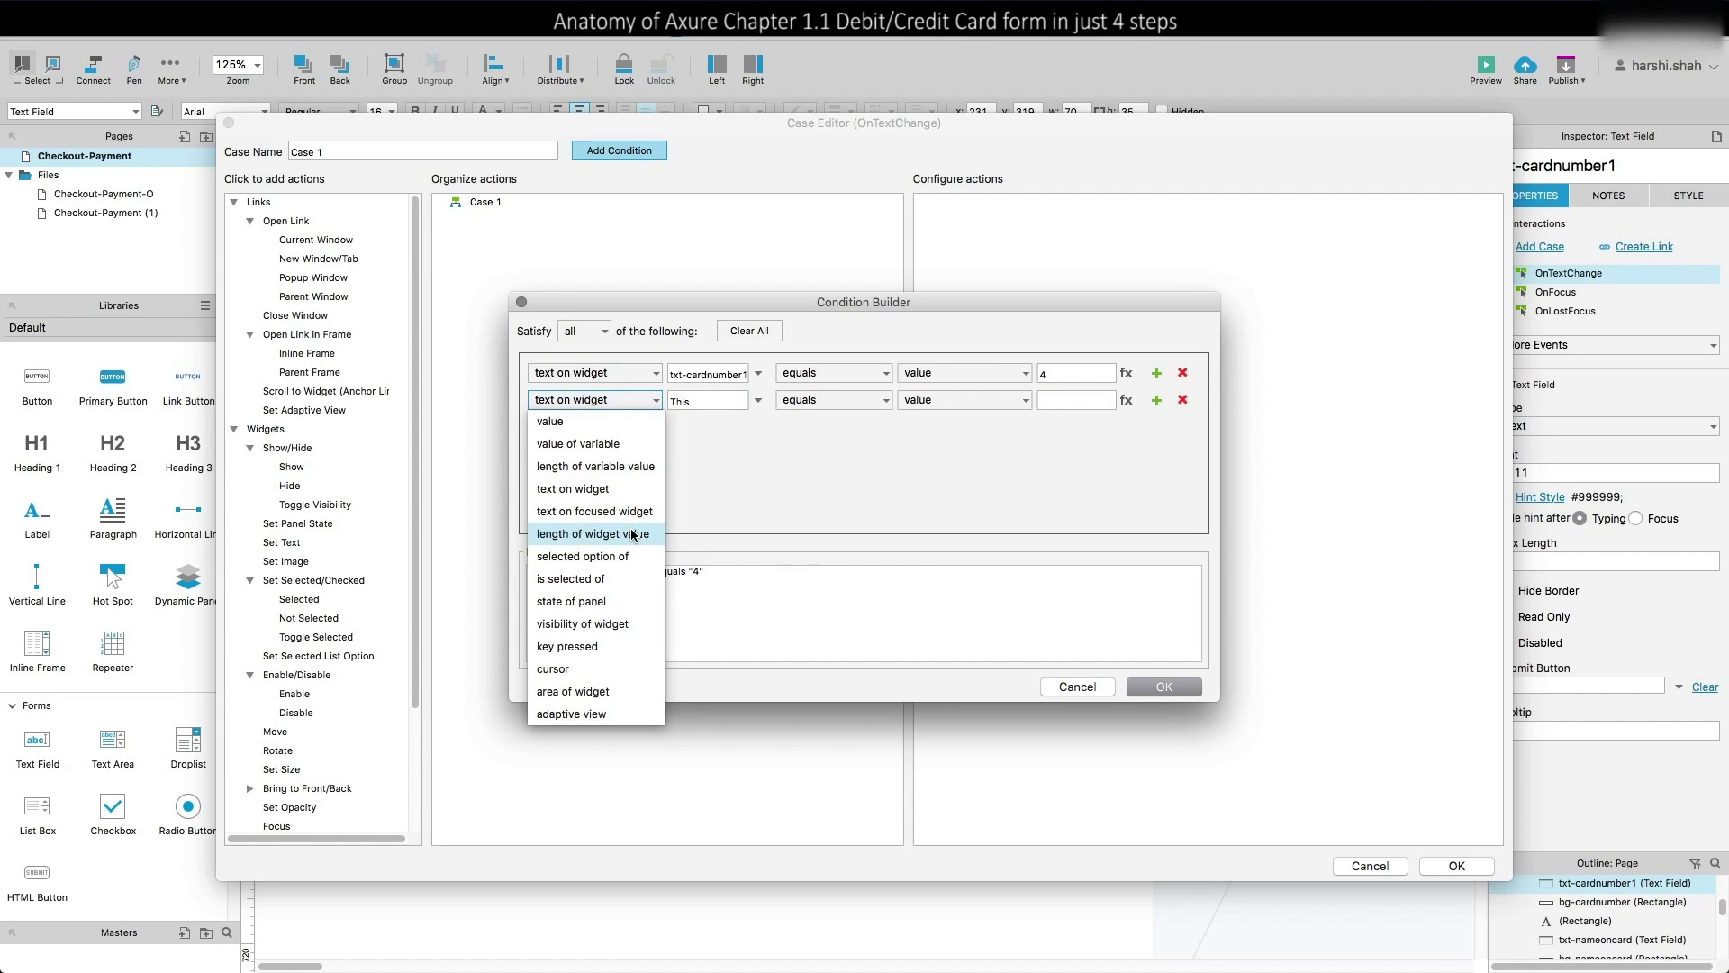
click(602, 374)
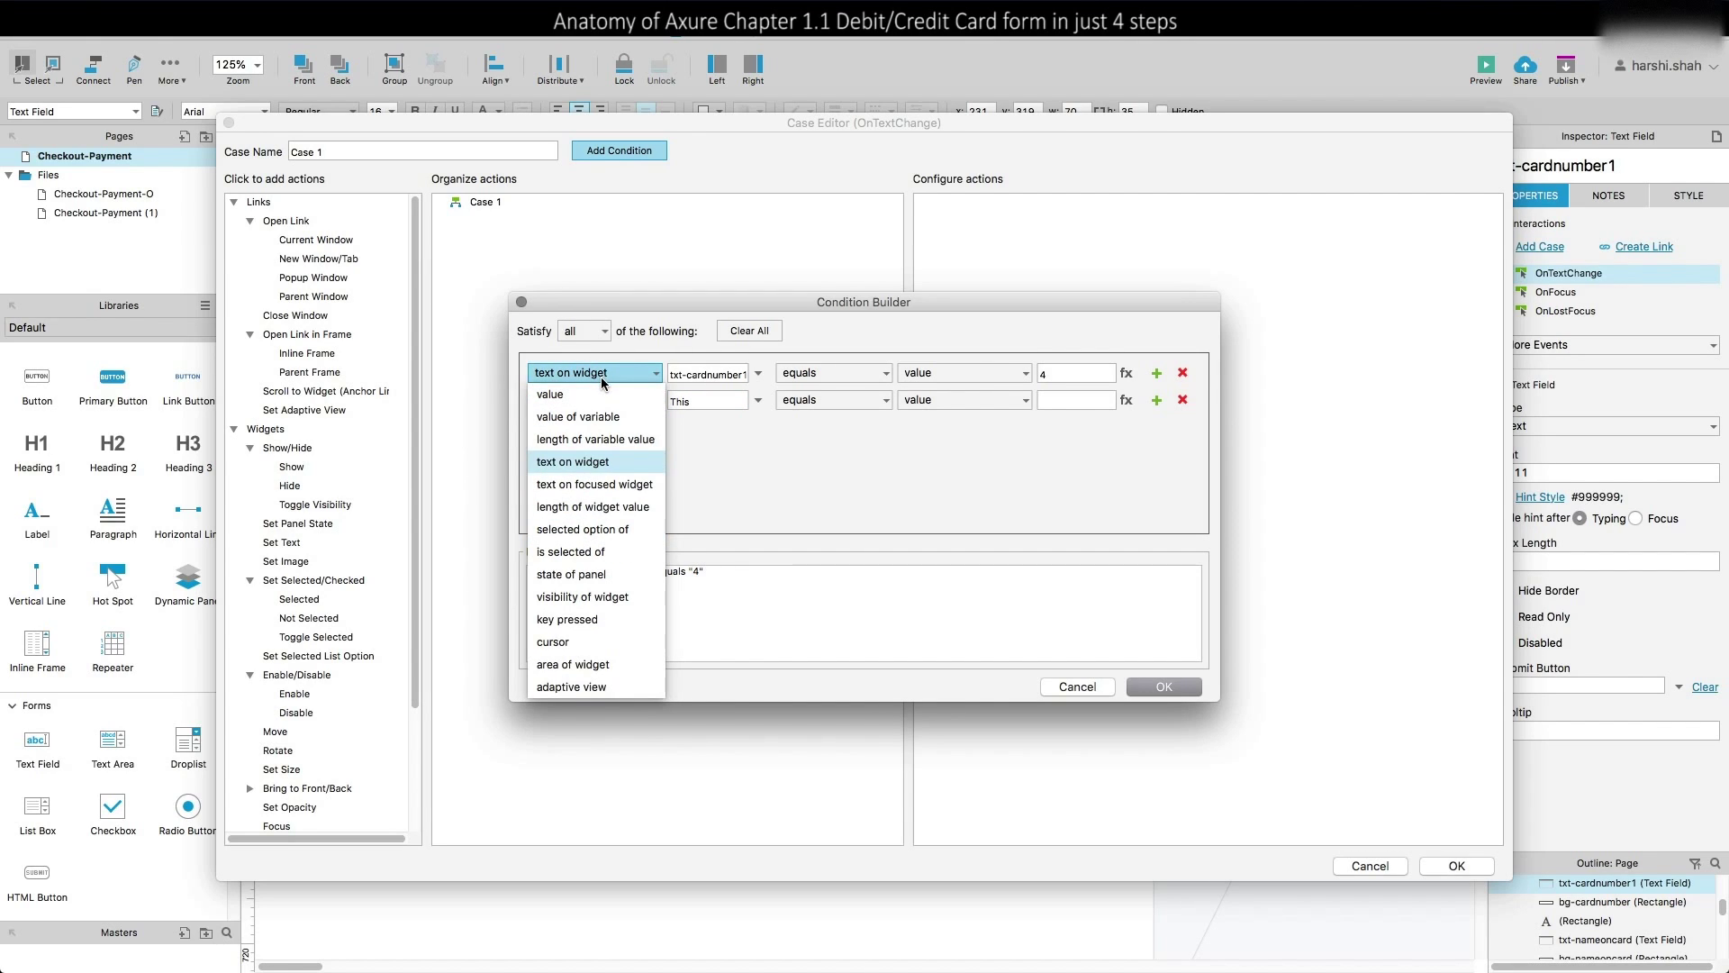
click(602, 508)
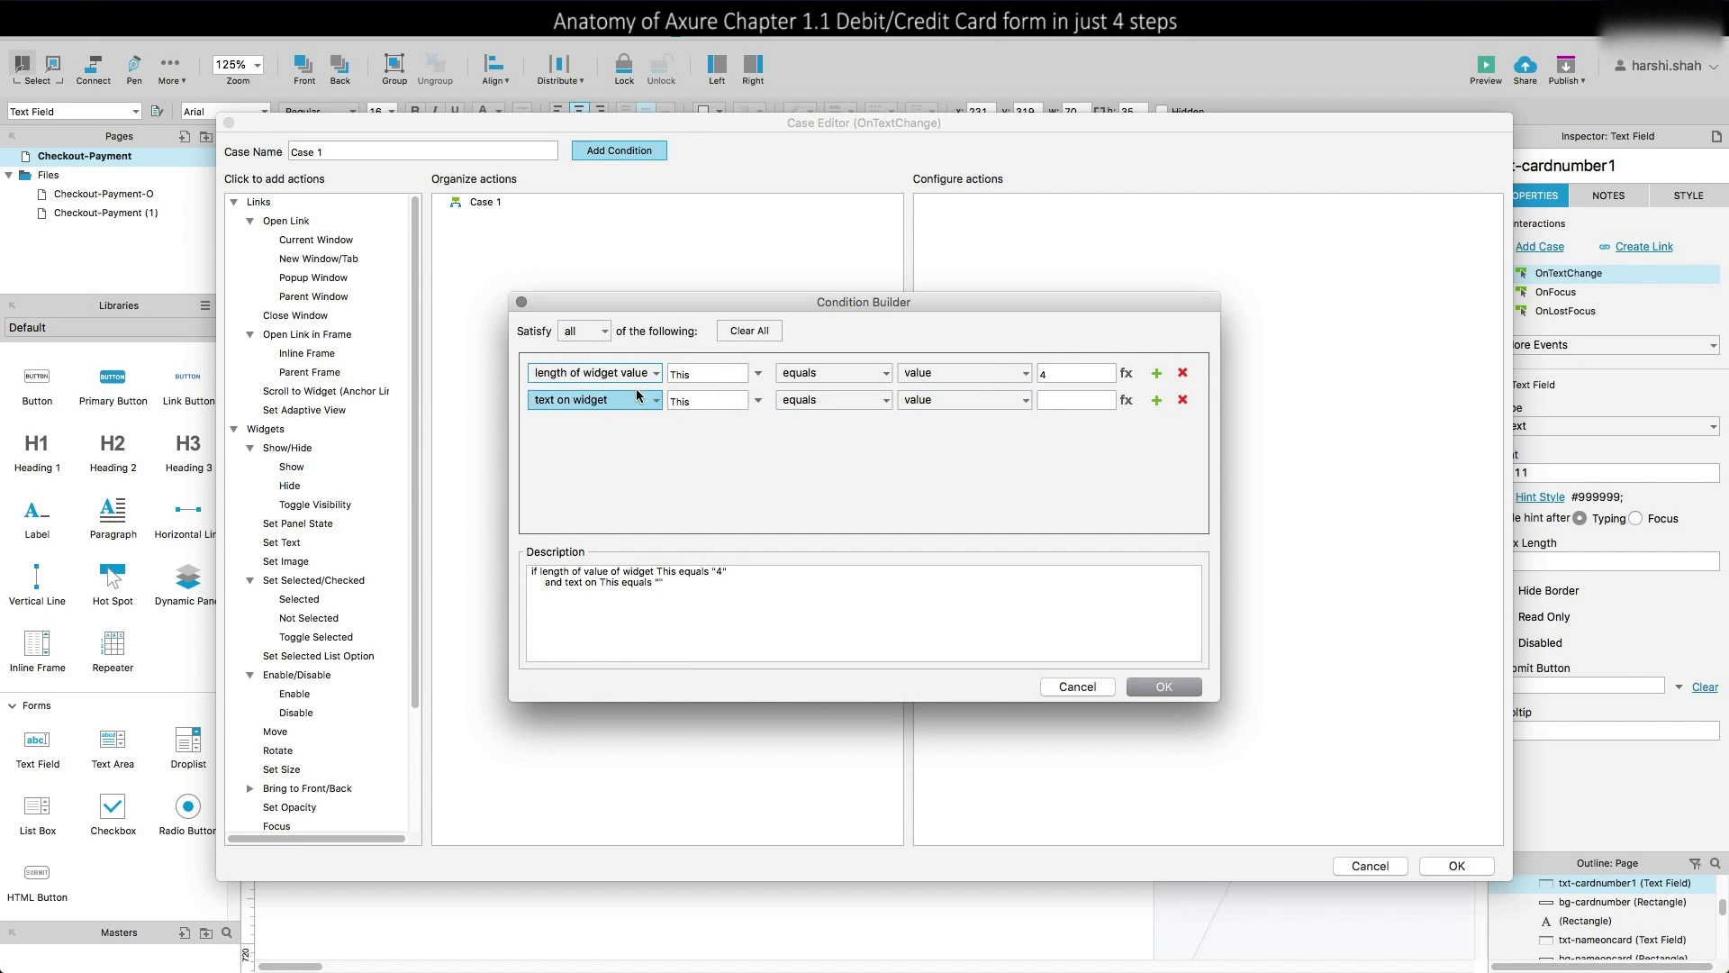
click(759, 373)
click(749, 645)
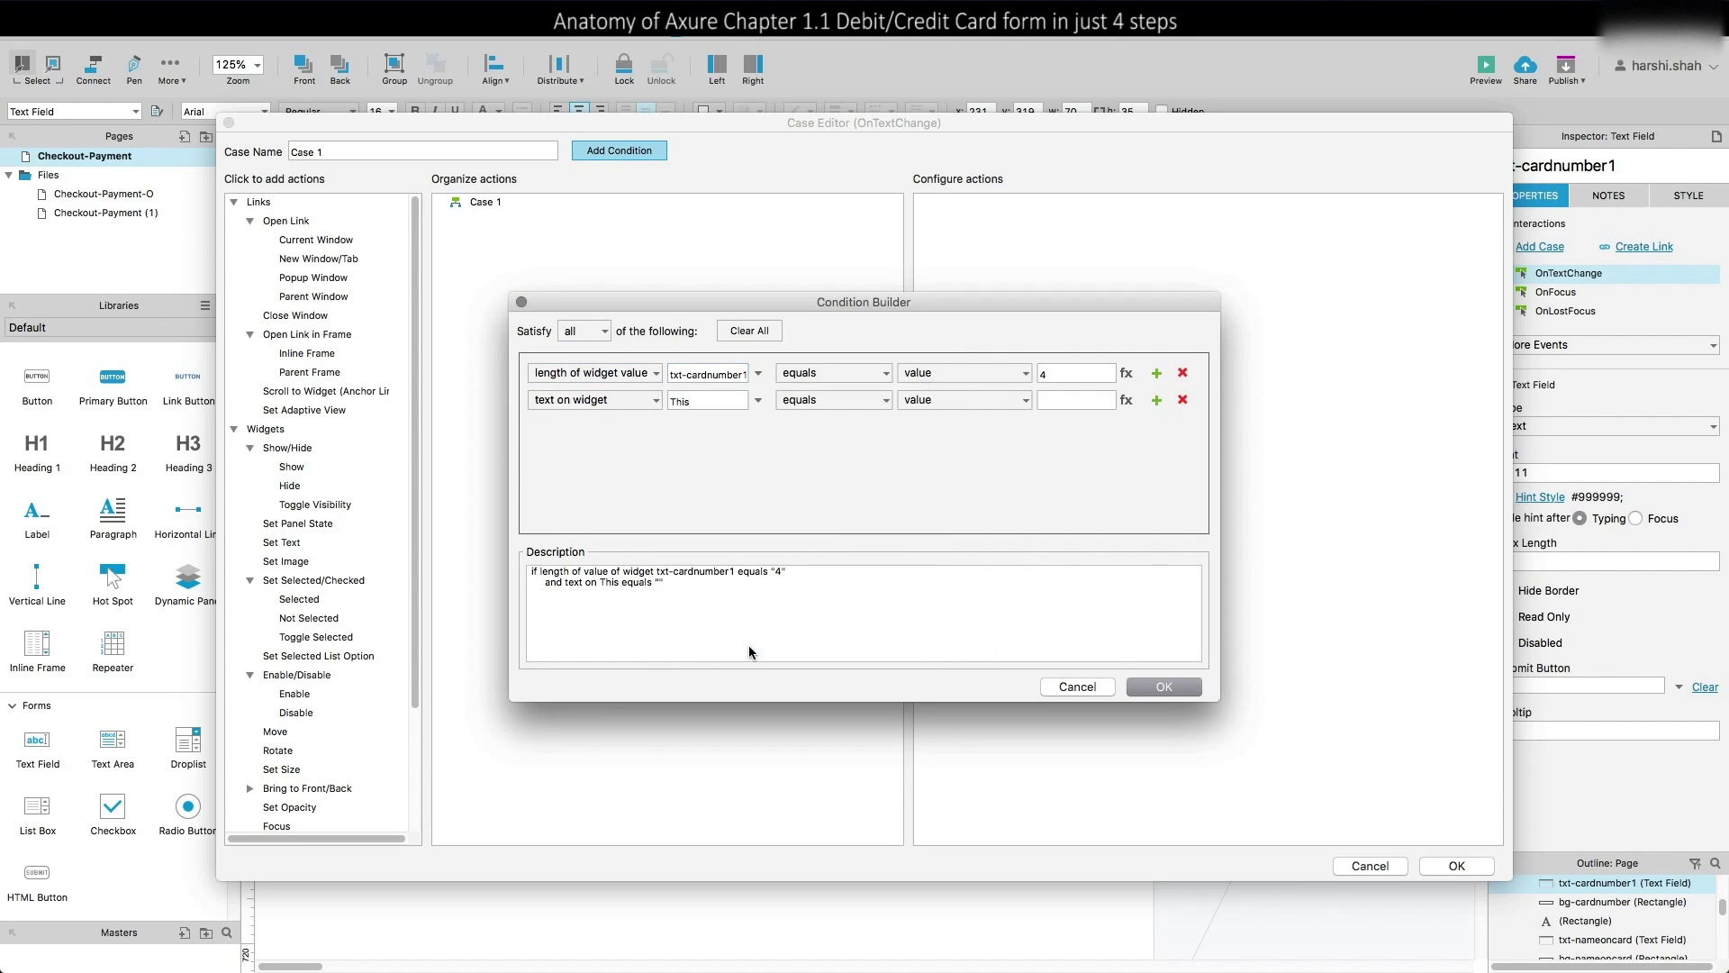
Define the second condition as text on txt-cardnumber1 is numeric, and confirm the conditions
click(623, 402)
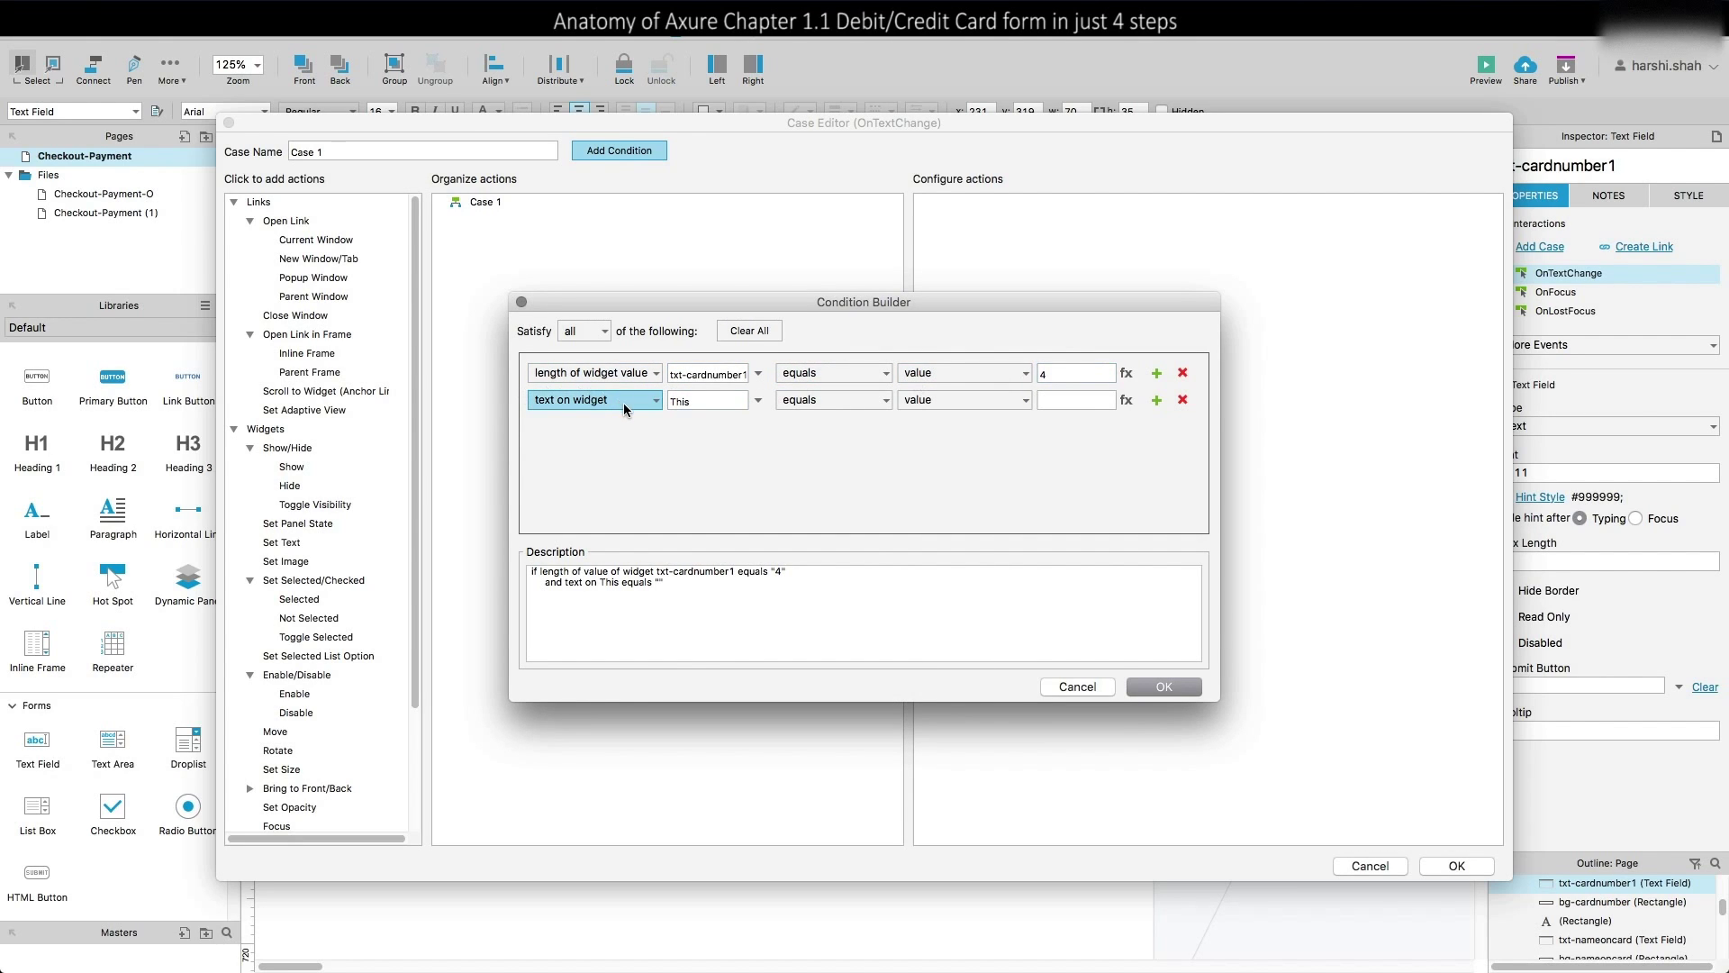
click(707, 401)
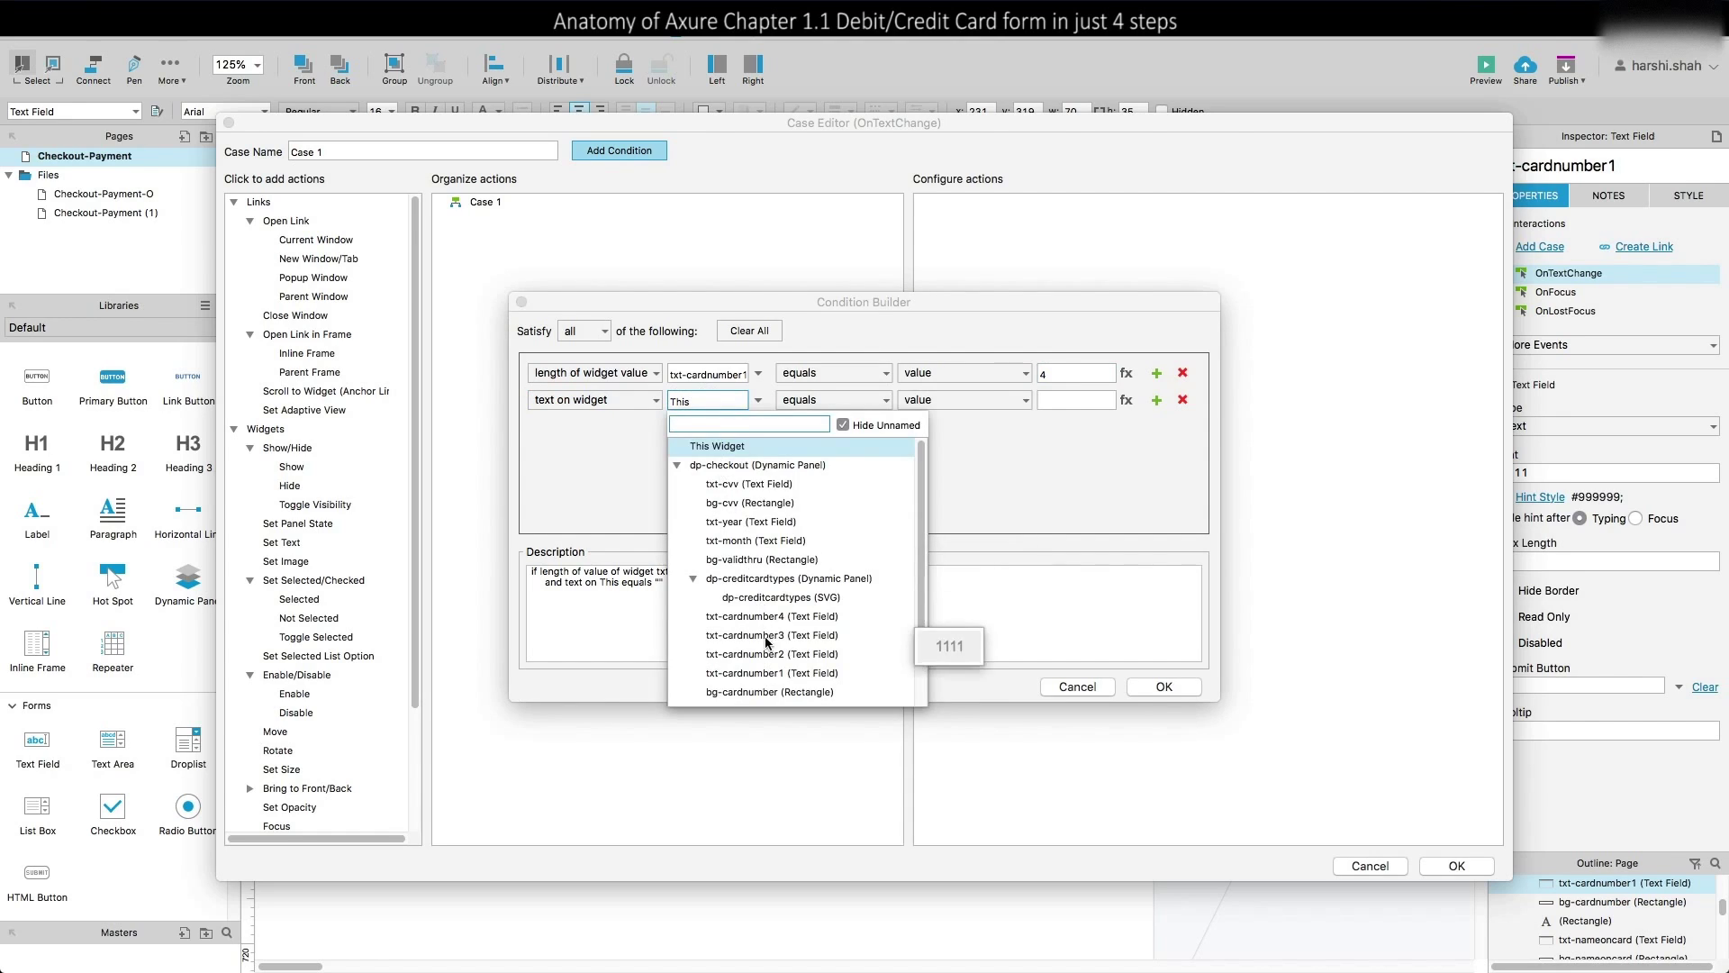
click(763, 673)
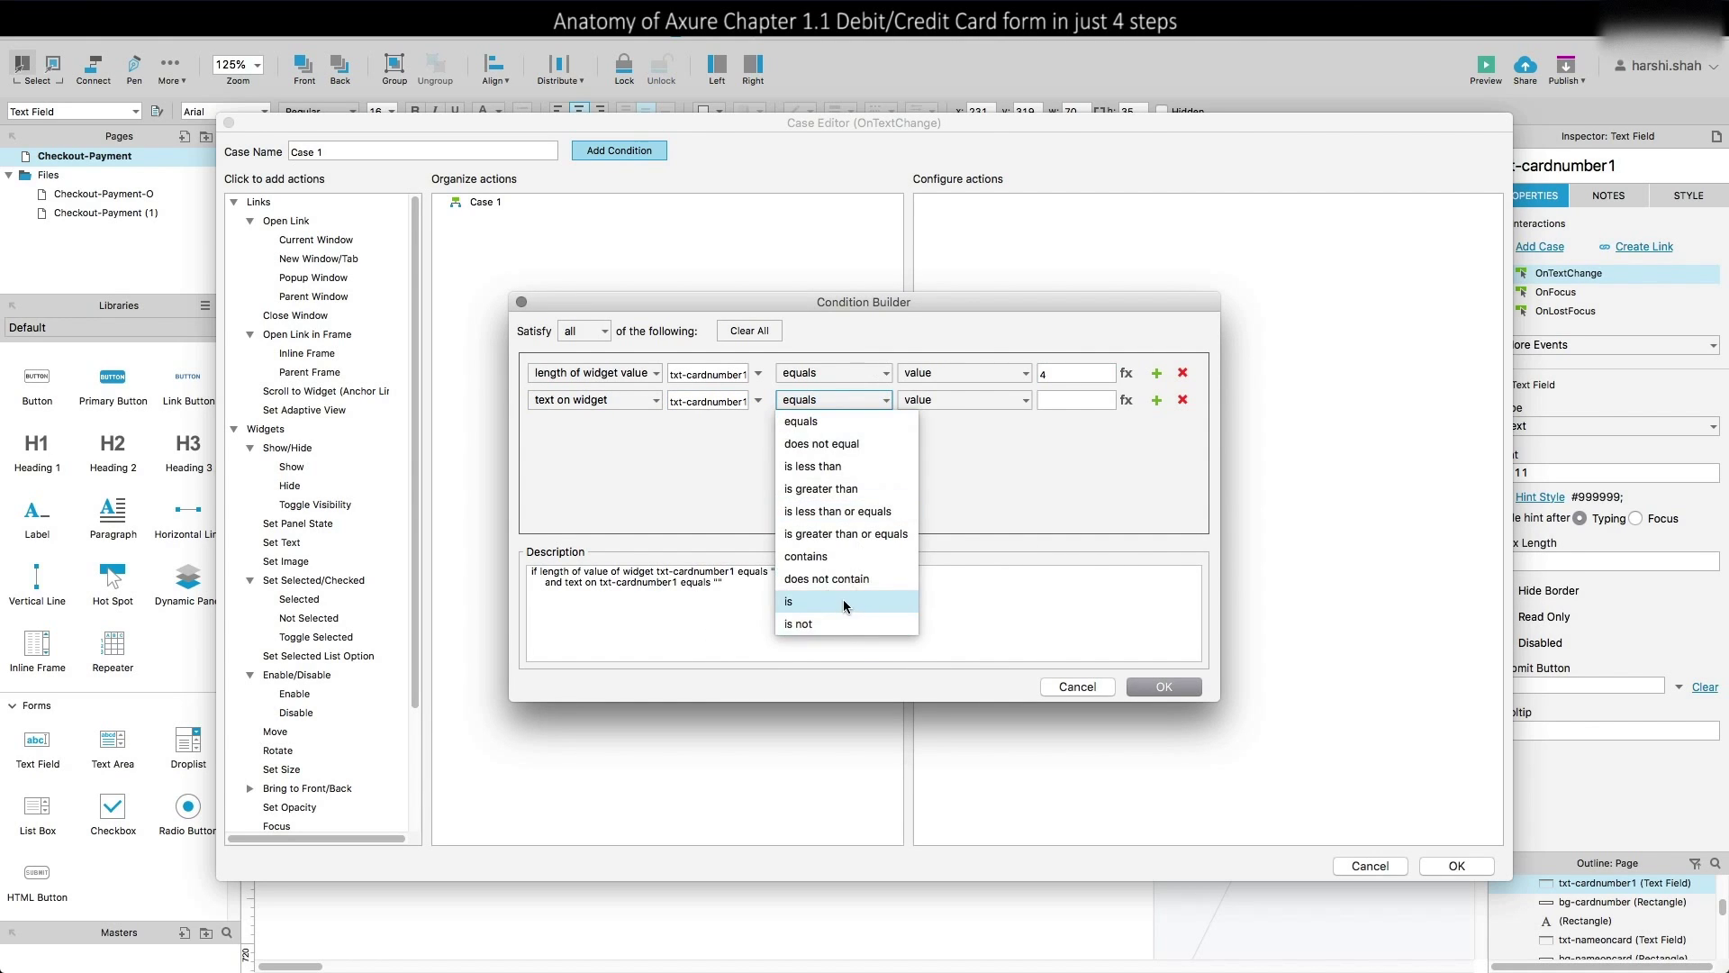
click(791, 600)
click(1163, 686)
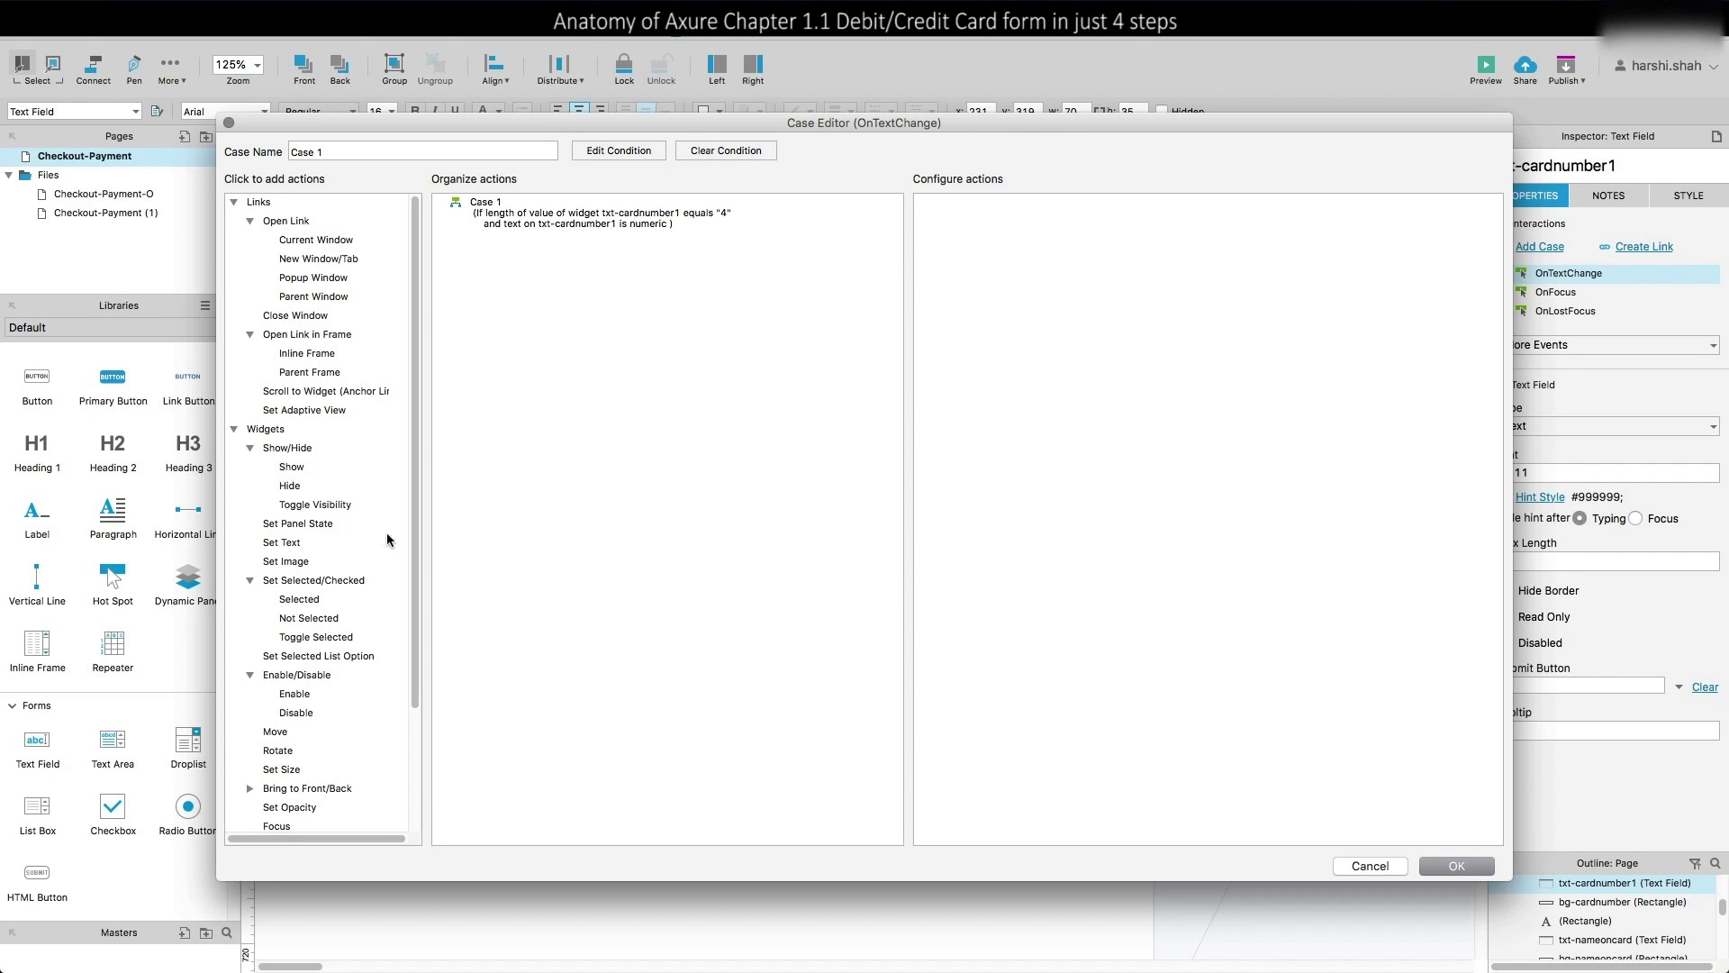
Add a Set Selected action to the numeric case that sets bg-cardnumber to false
click(299, 599)
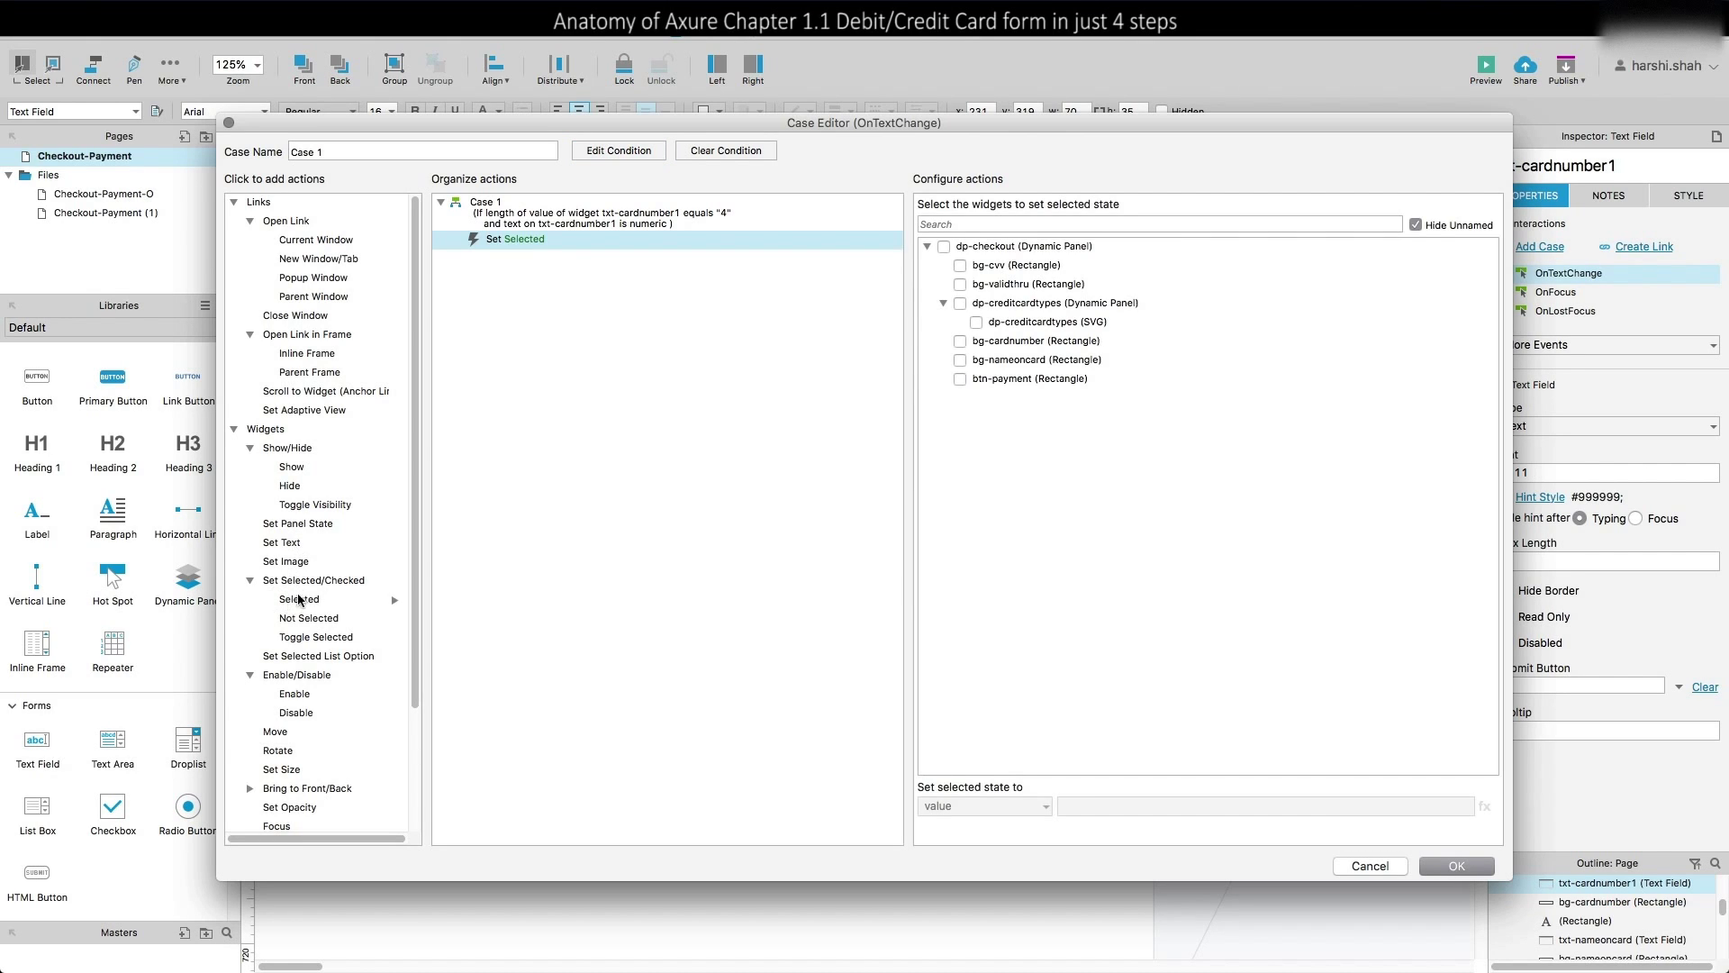
click(960, 341)
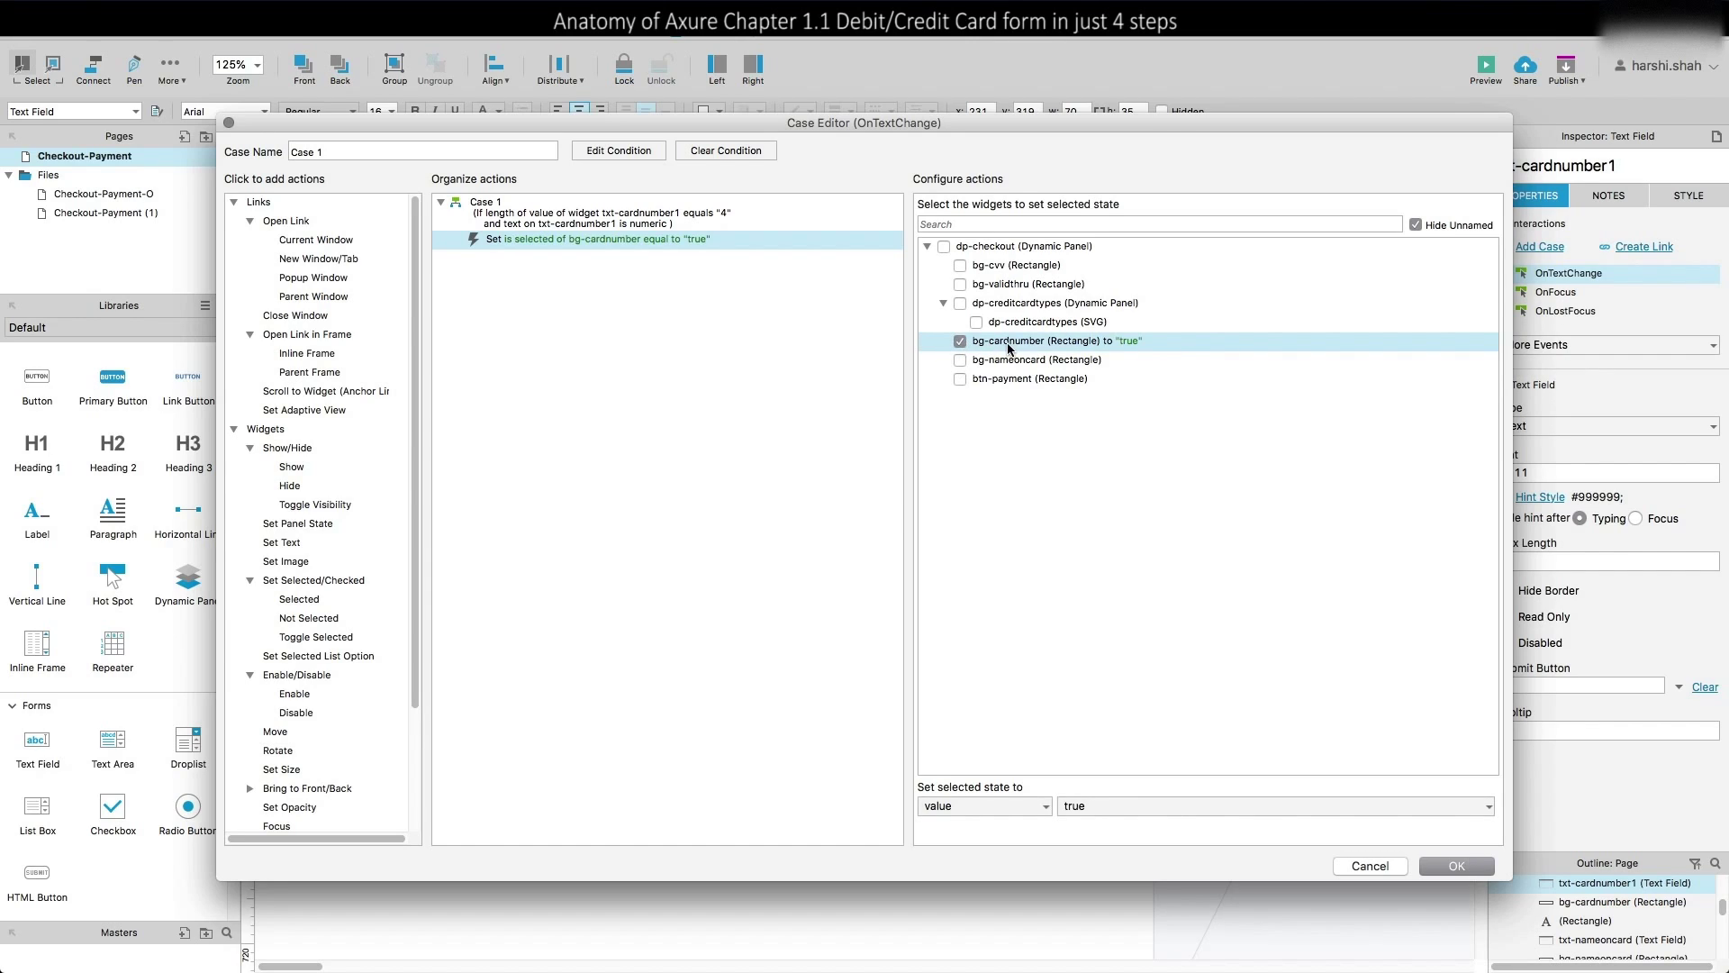
click(1099, 805)
click(1095, 844)
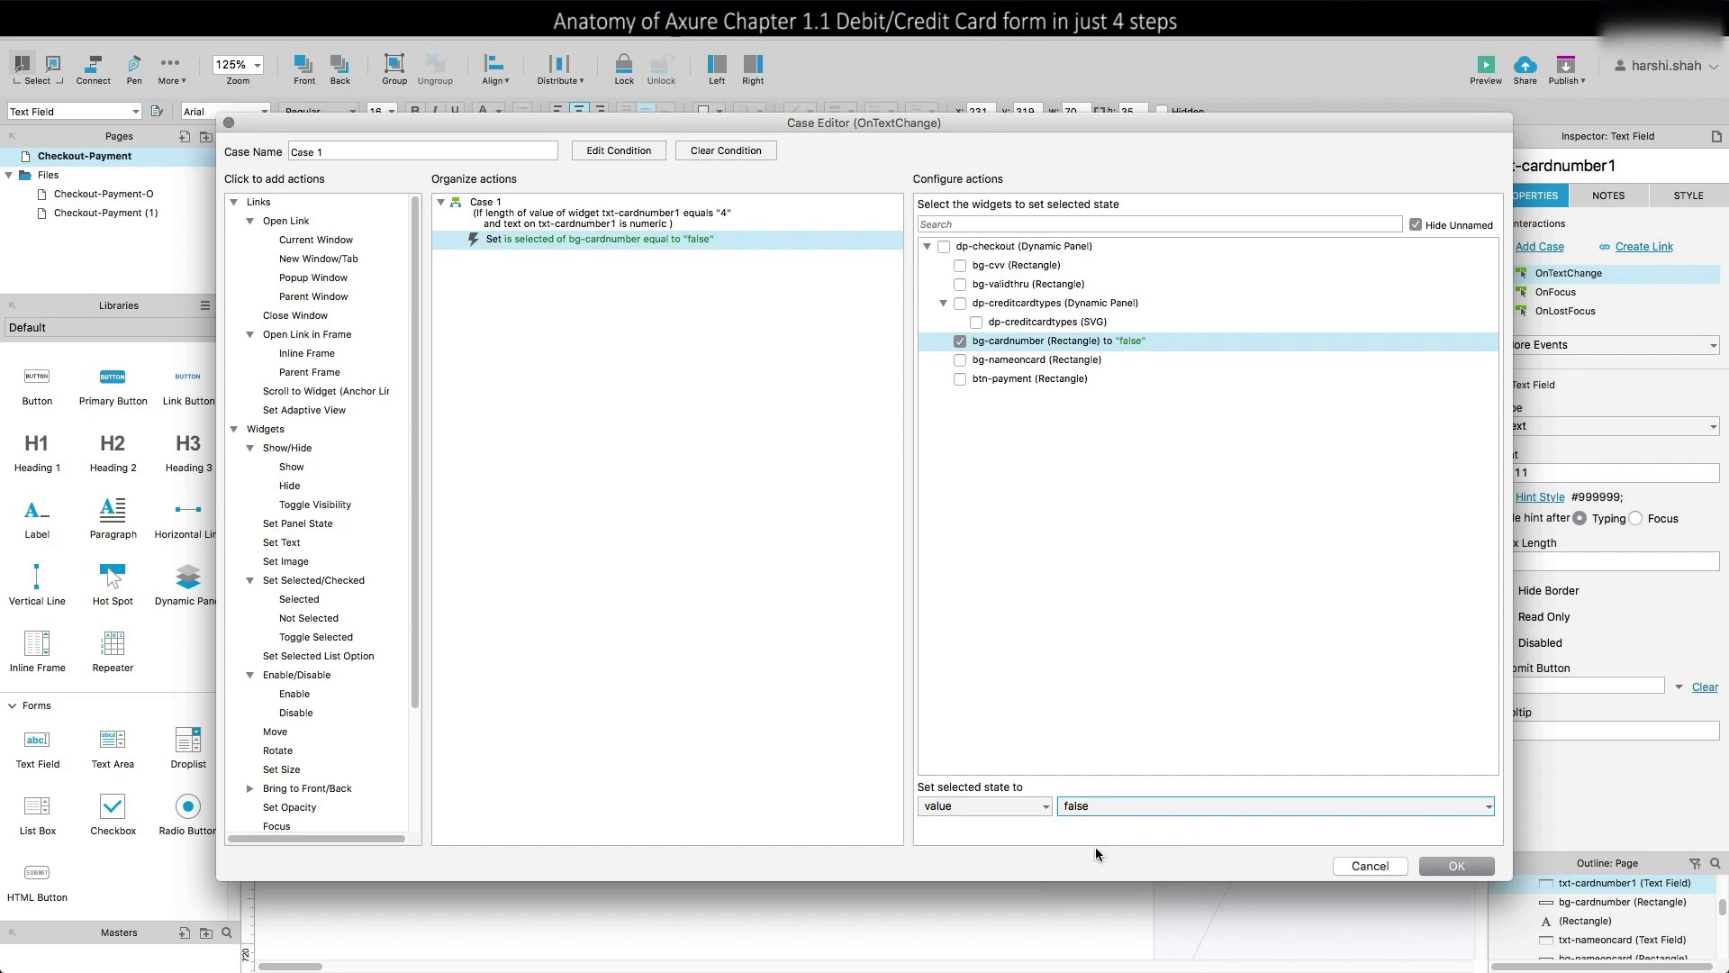
Add a Focus action on txt-cardnumber2 and save the numeric case
scroll(306, 747, down, 3)
click(277, 765)
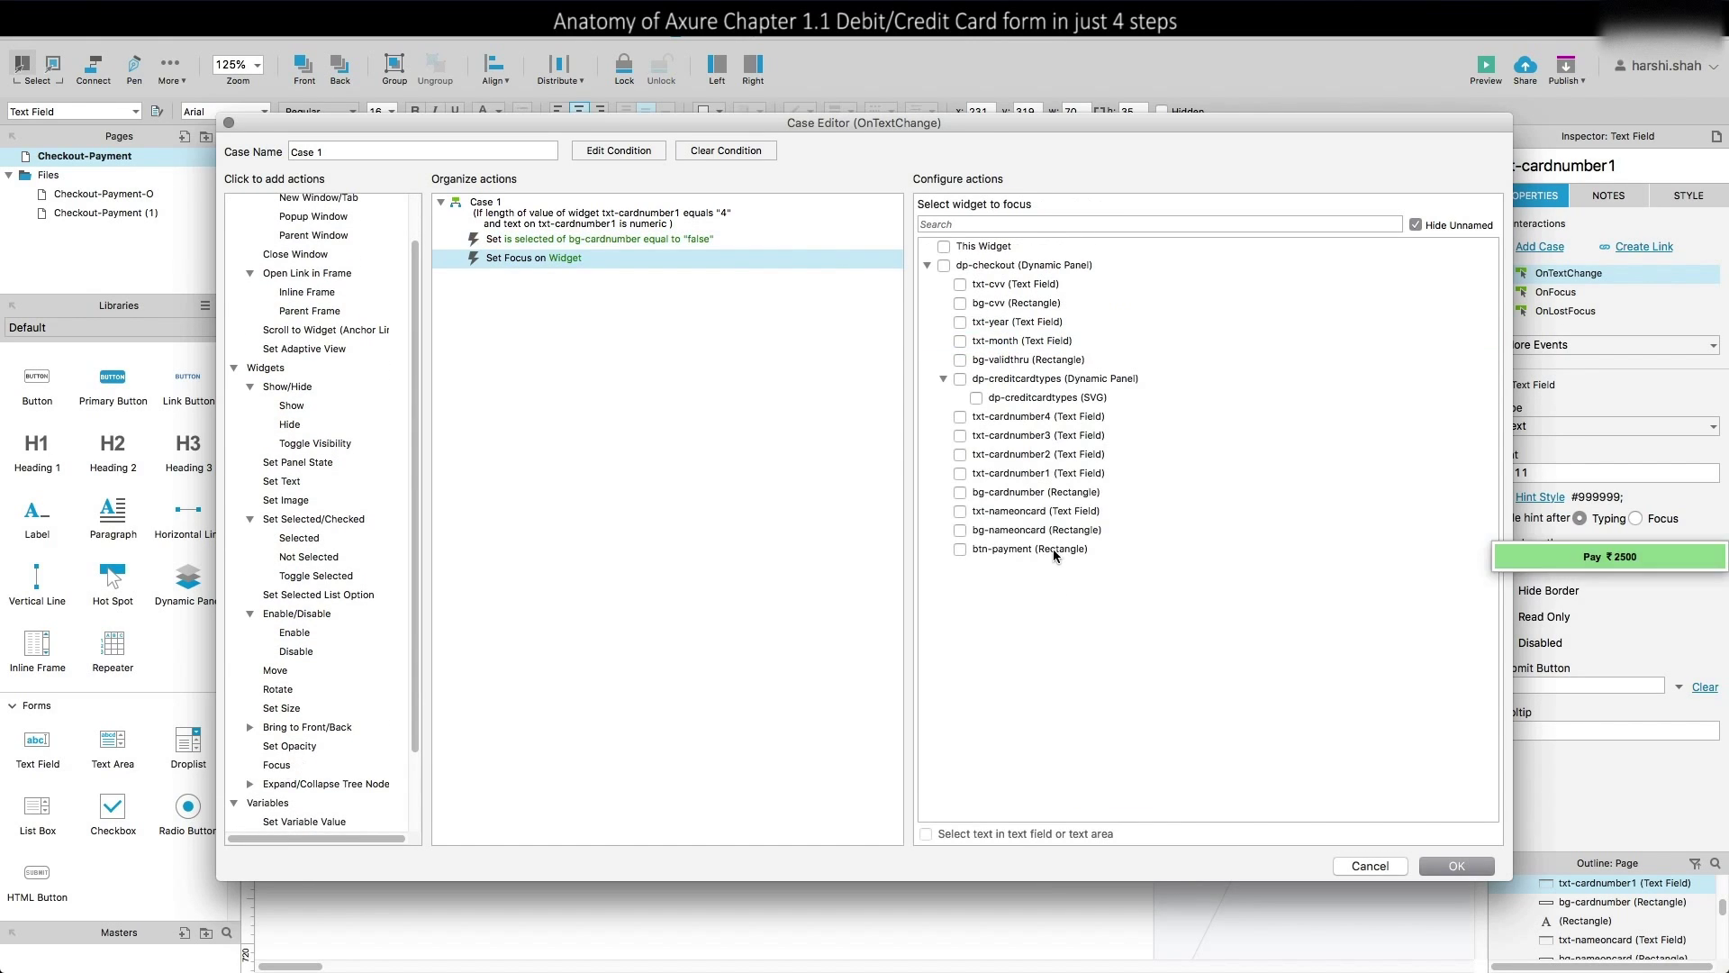
click(960, 453)
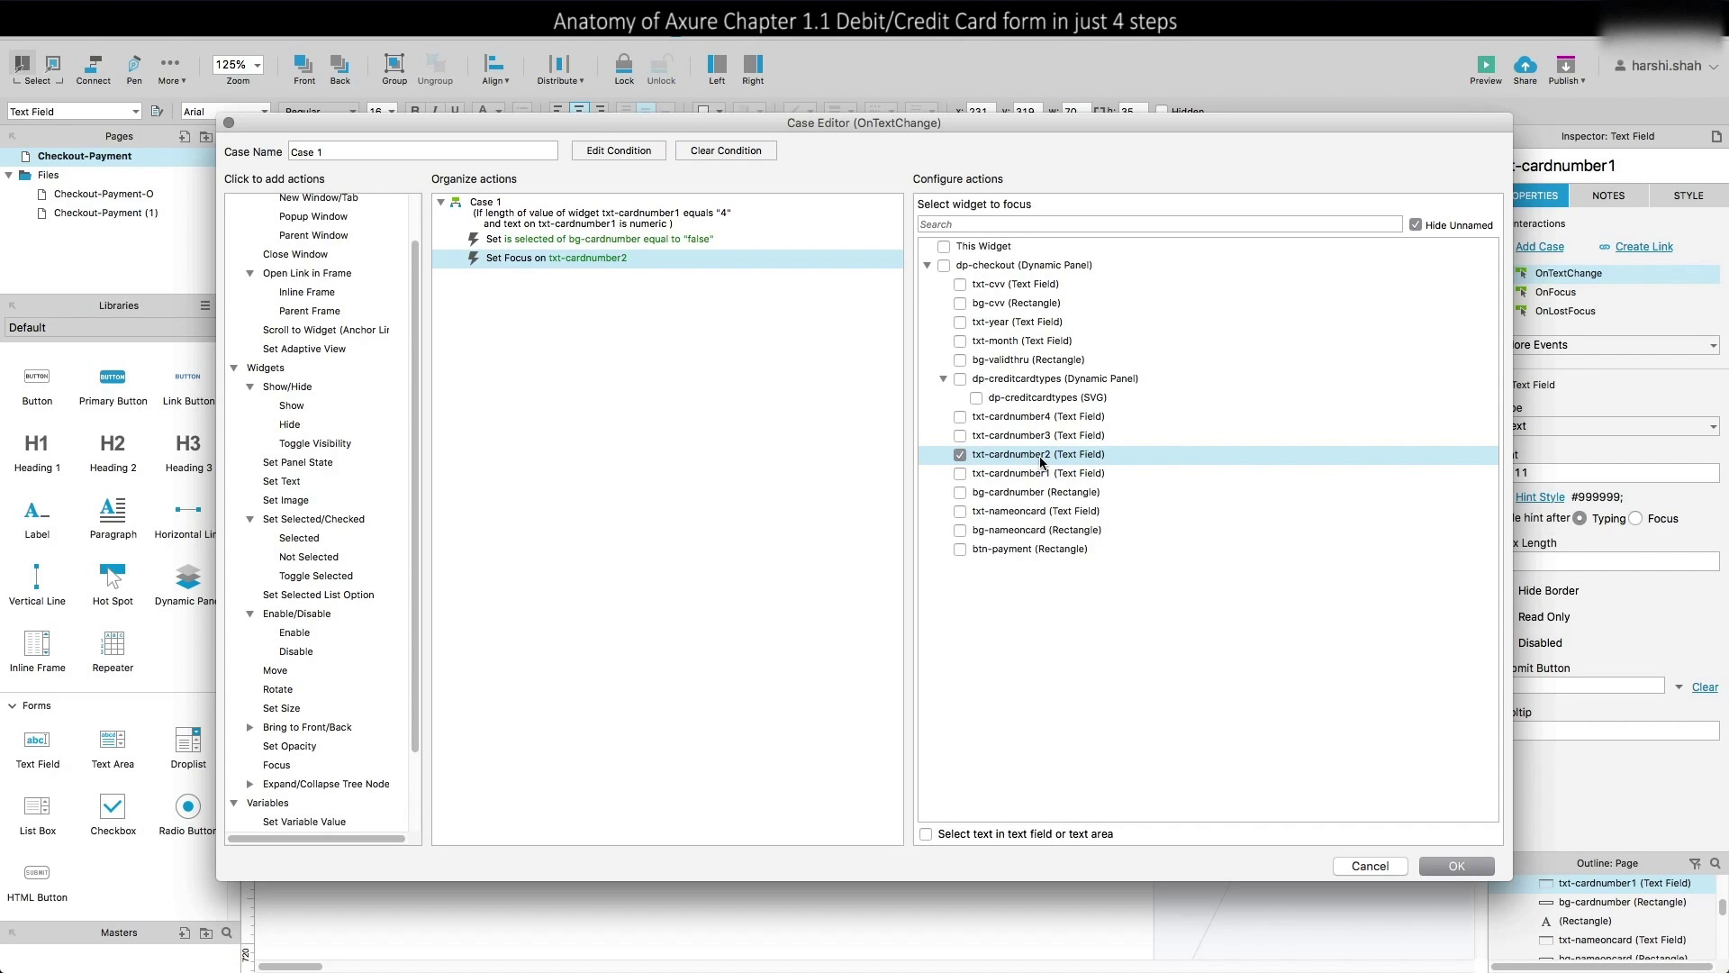
click(1441, 865)
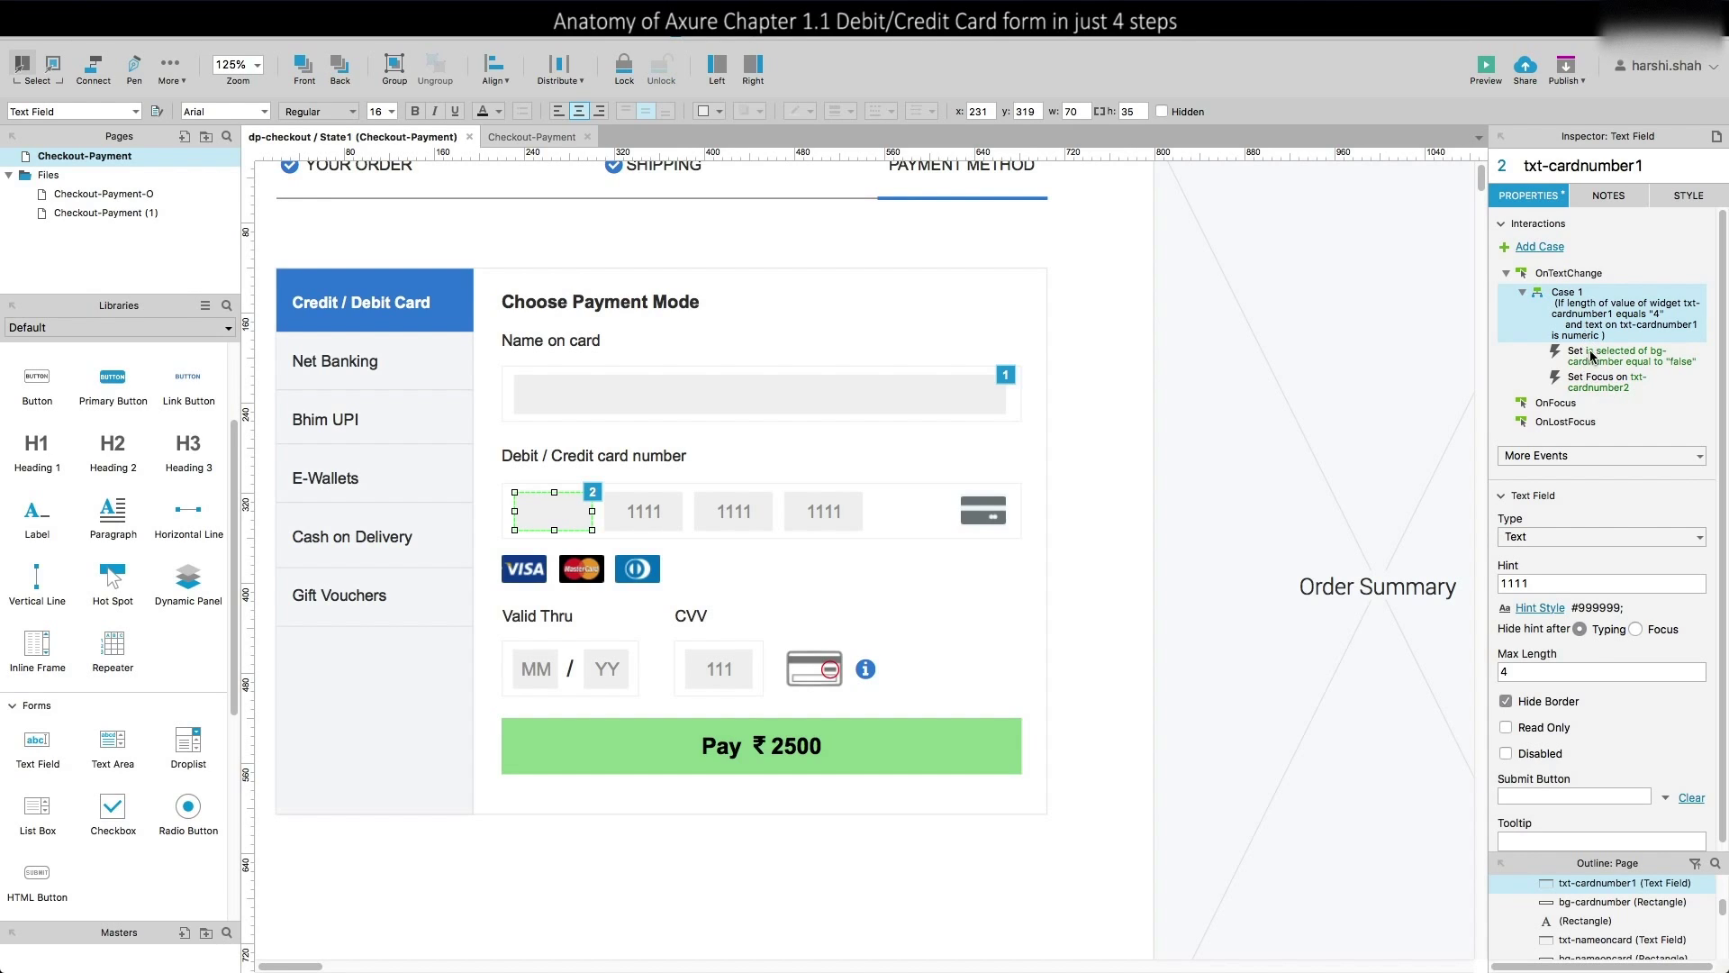
Add a second OnTextChange case to txt-cardnumber1 with the condition that the length of its widget value equals 4
click(1540, 247)
double_click(510, 203)
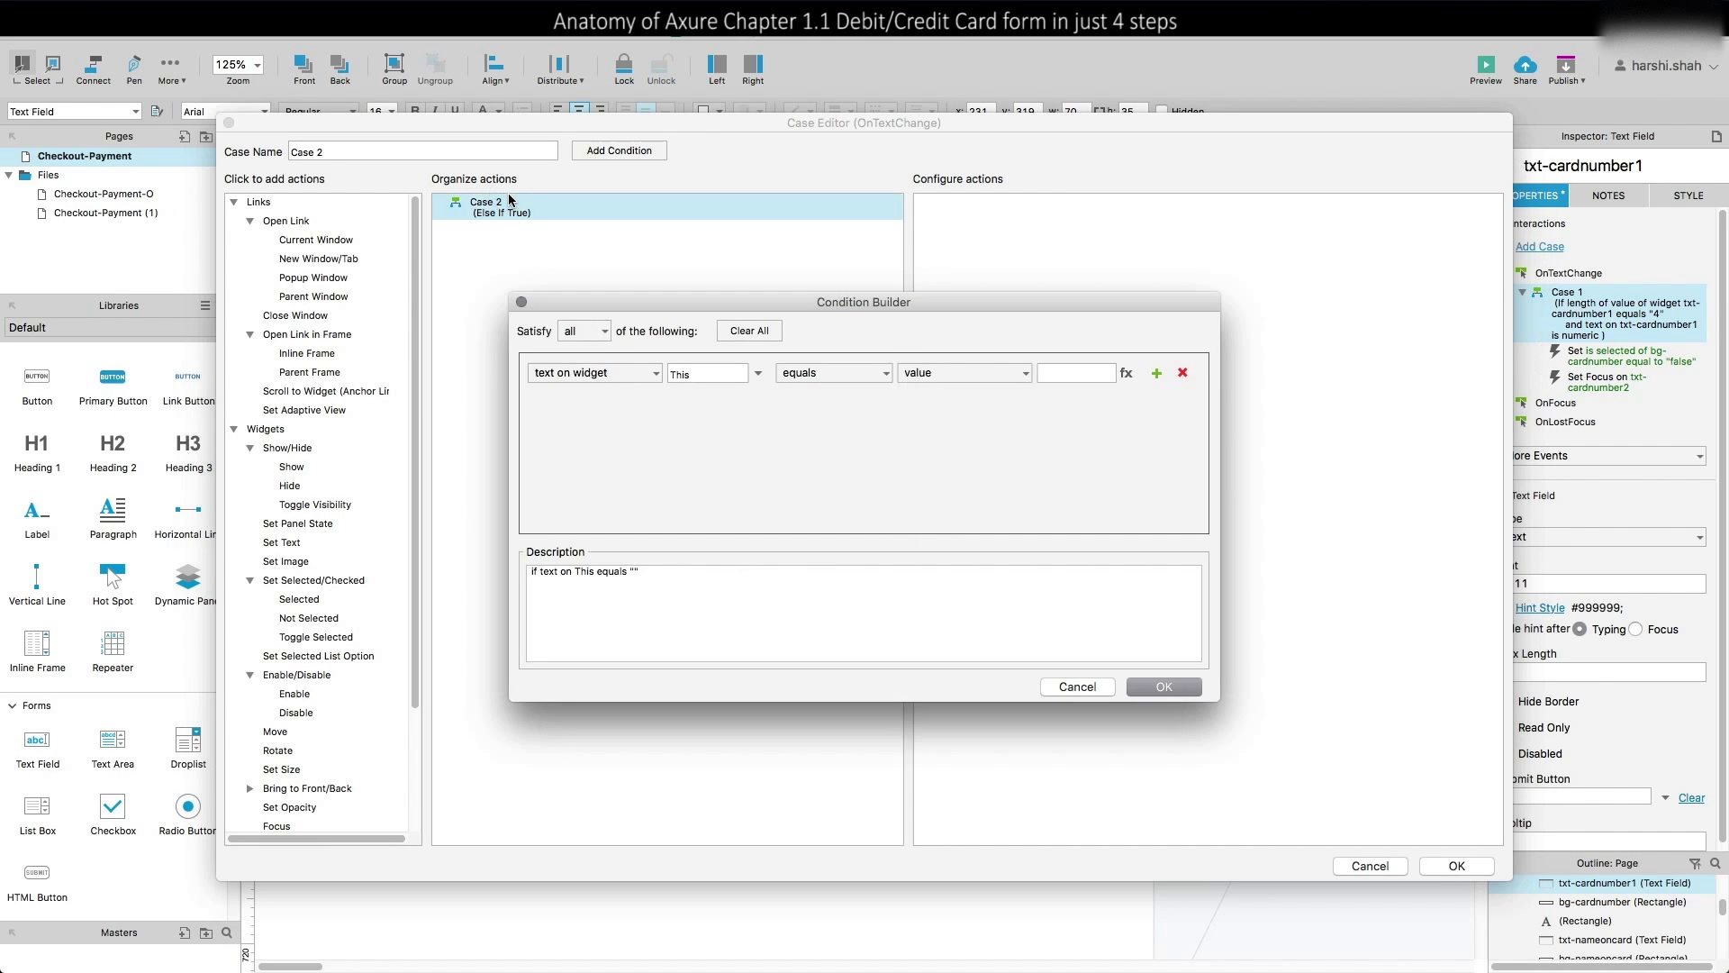
click(631, 375)
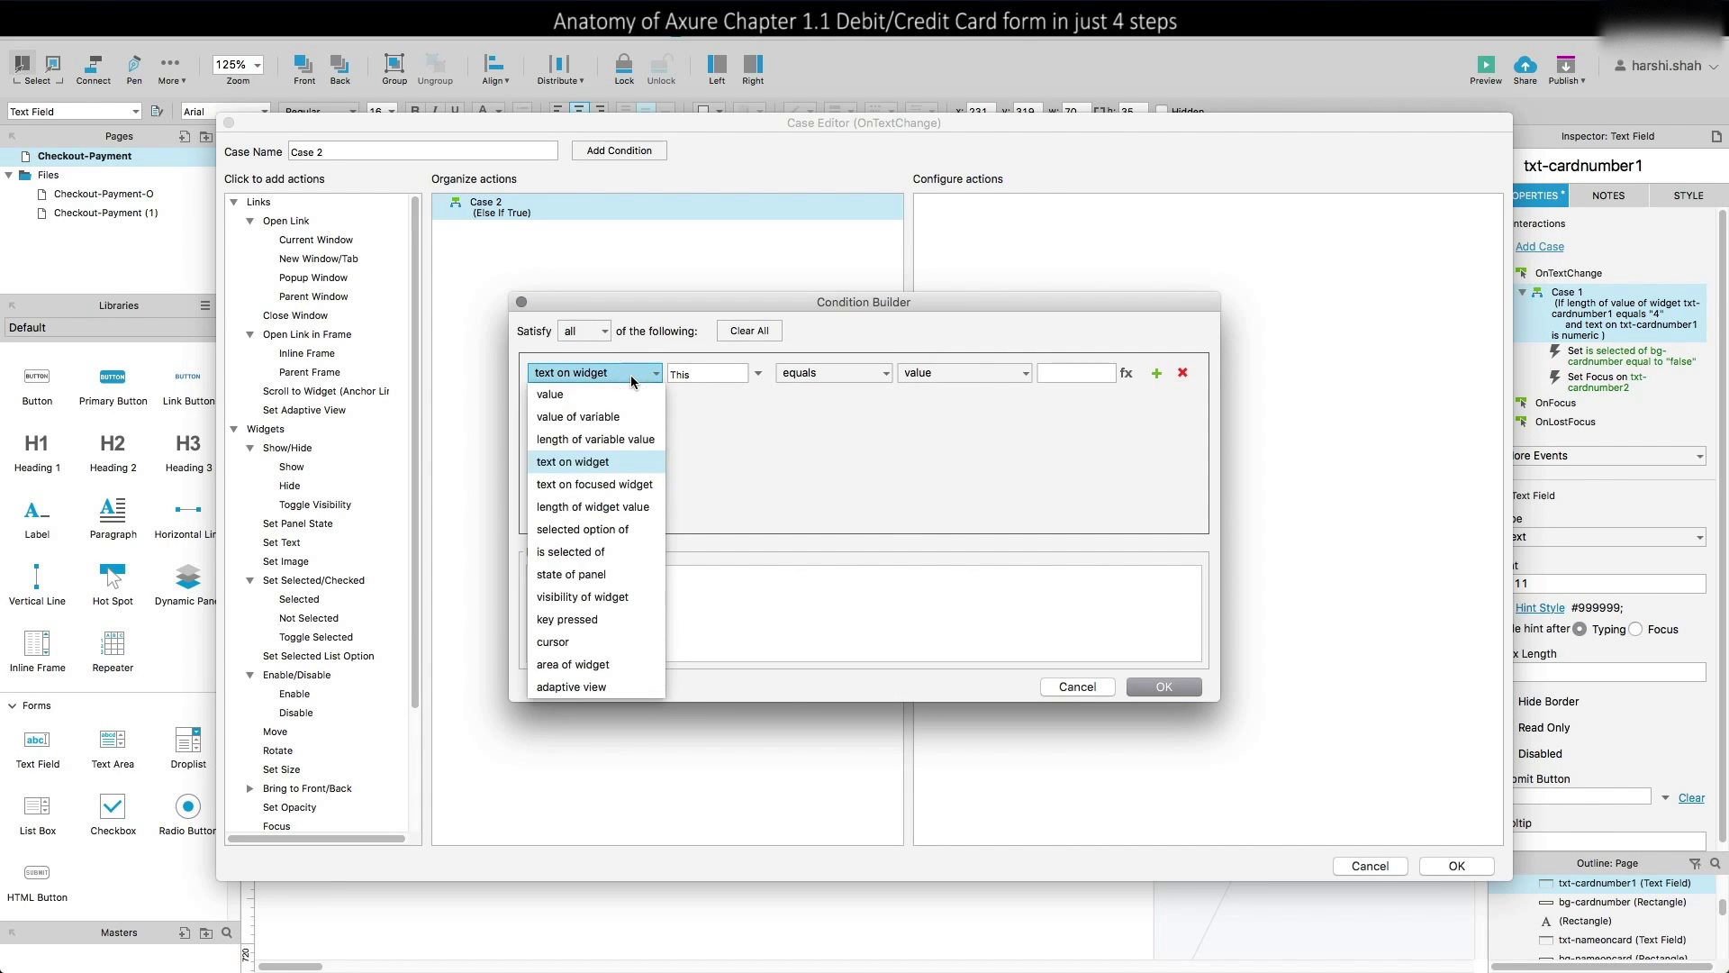
click(627, 512)
click(707, 373)
click(772, 646)
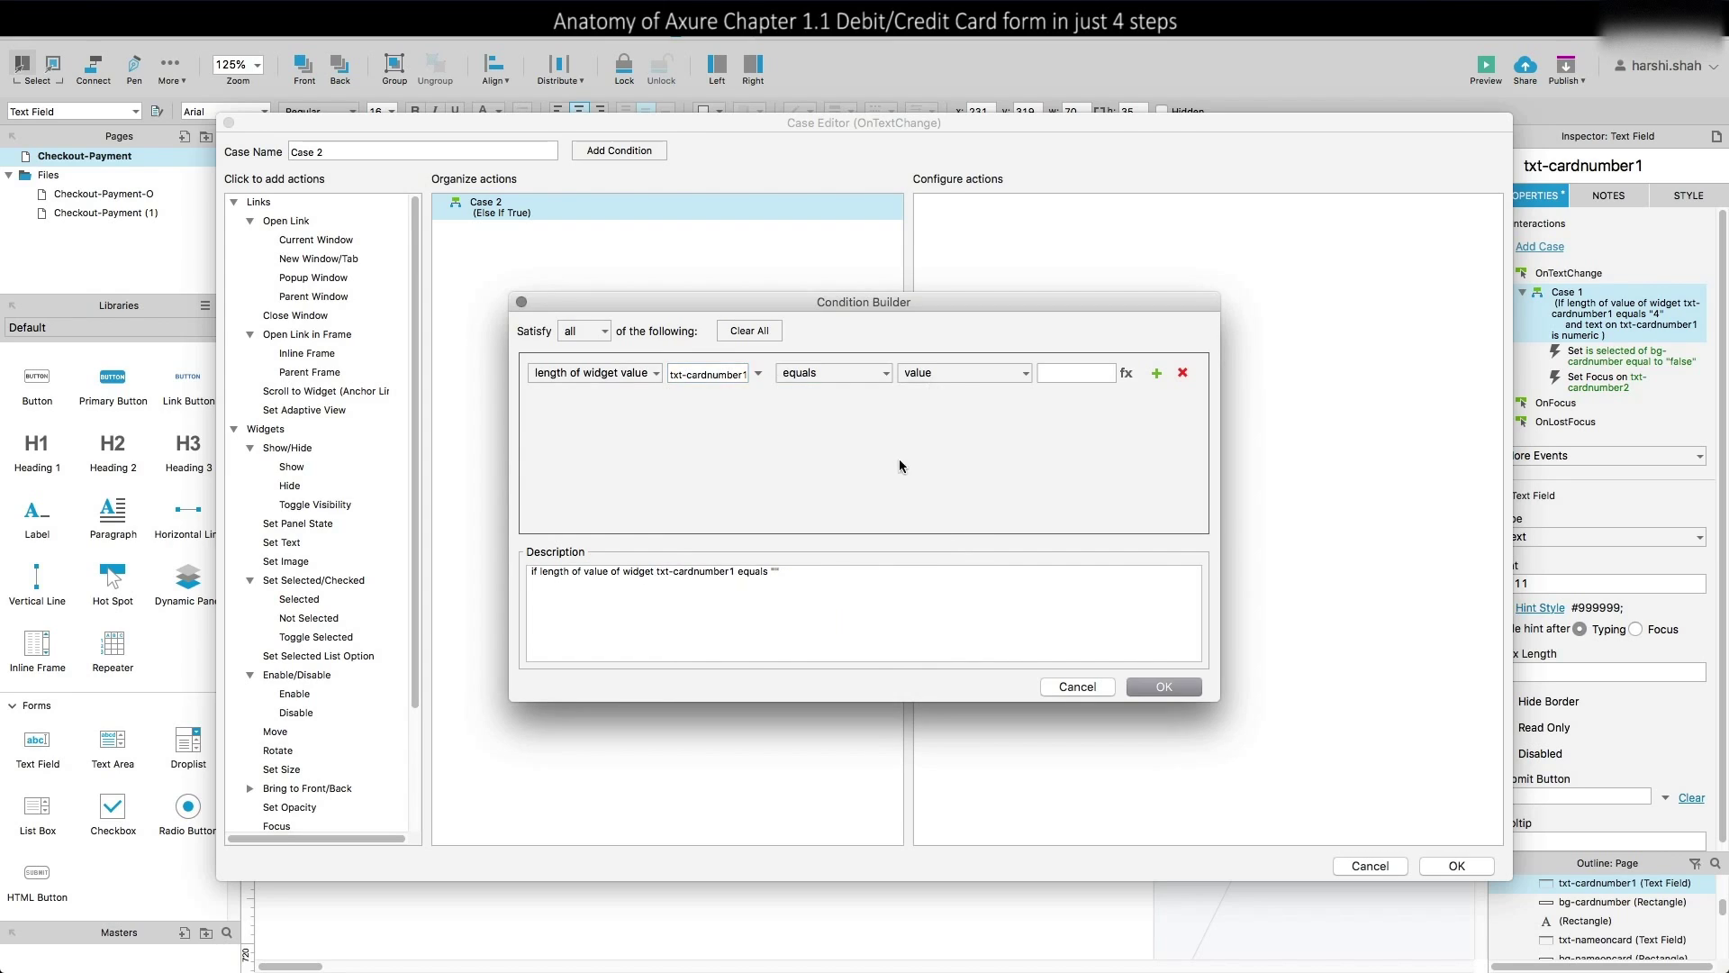
click(1051, 372)
text(4)
Add a second condition that the text on txt-cardnumber1 is not numeric, and confirm the conditions
click(1157, 373)
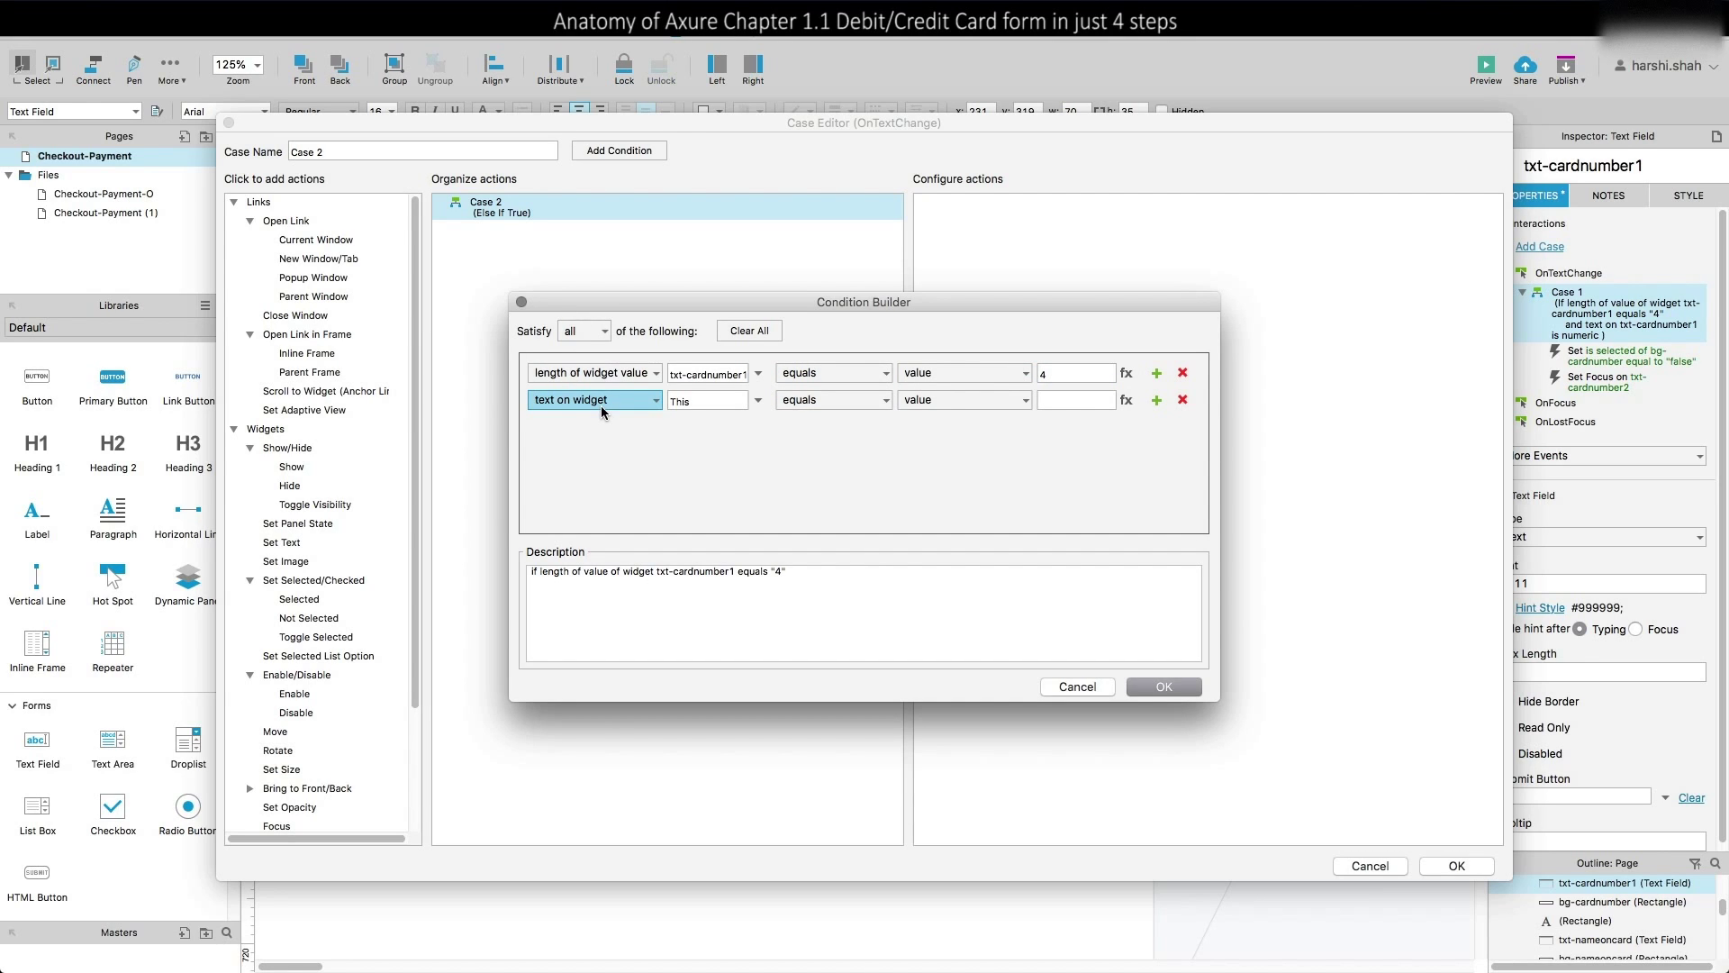
click(735, 401)
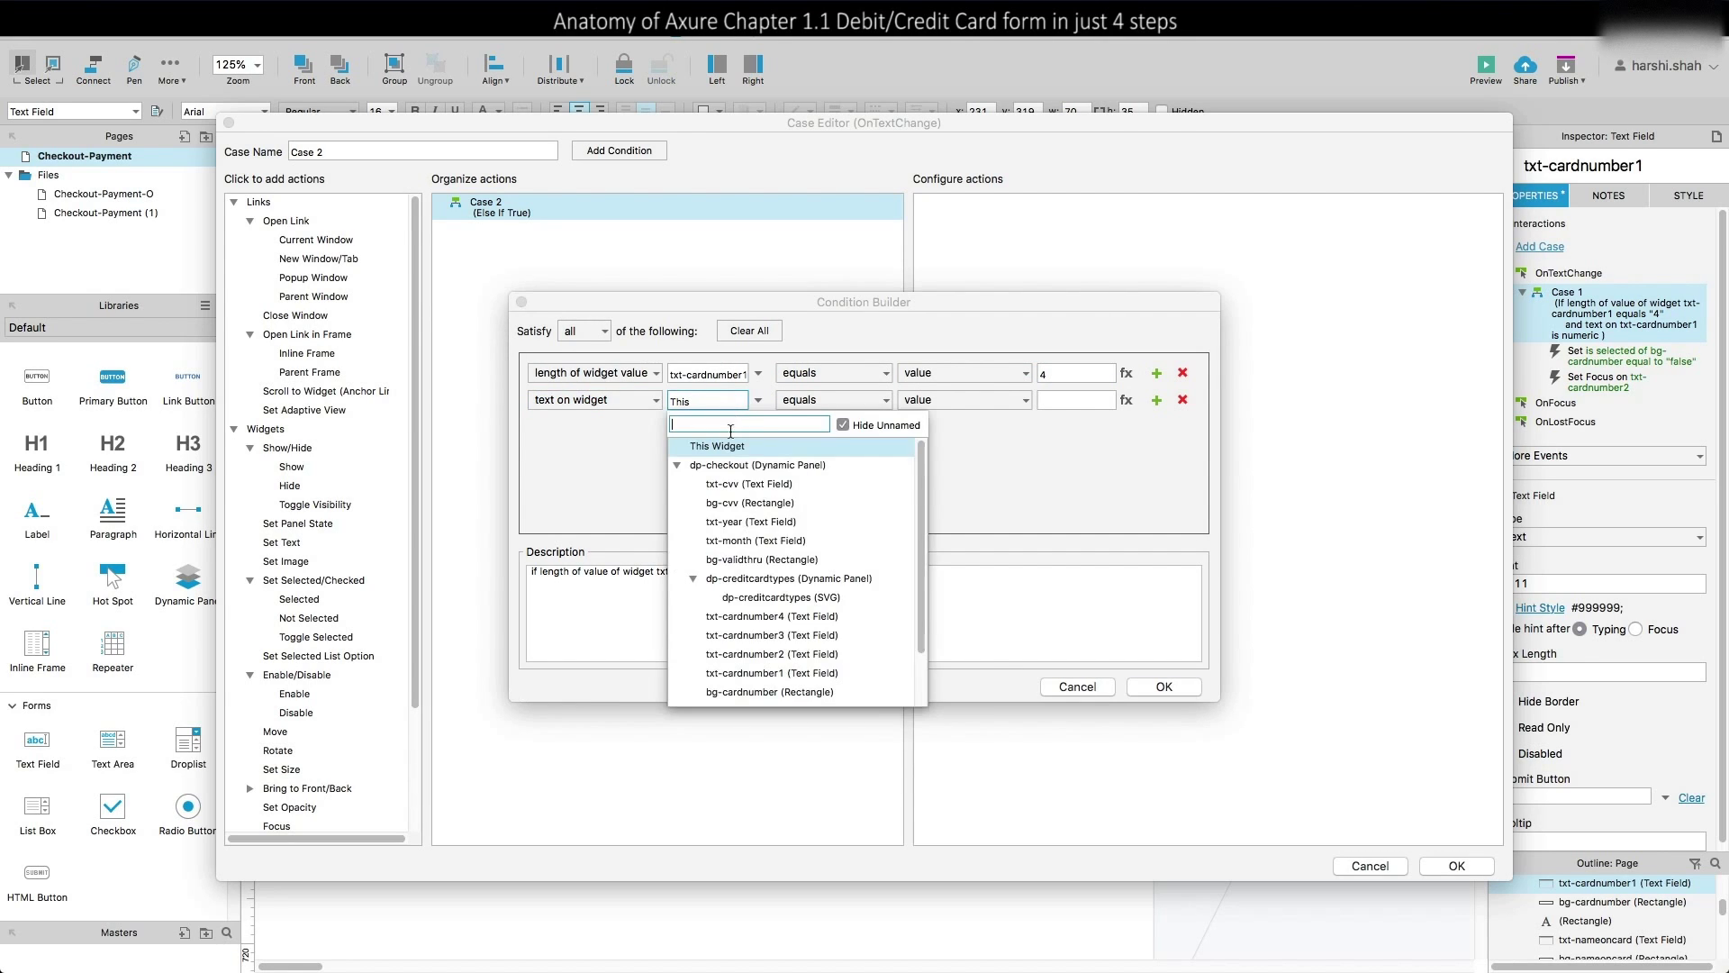
click(761, 673)
click(864, 400)
click(874, 630)
click(1164, 686)
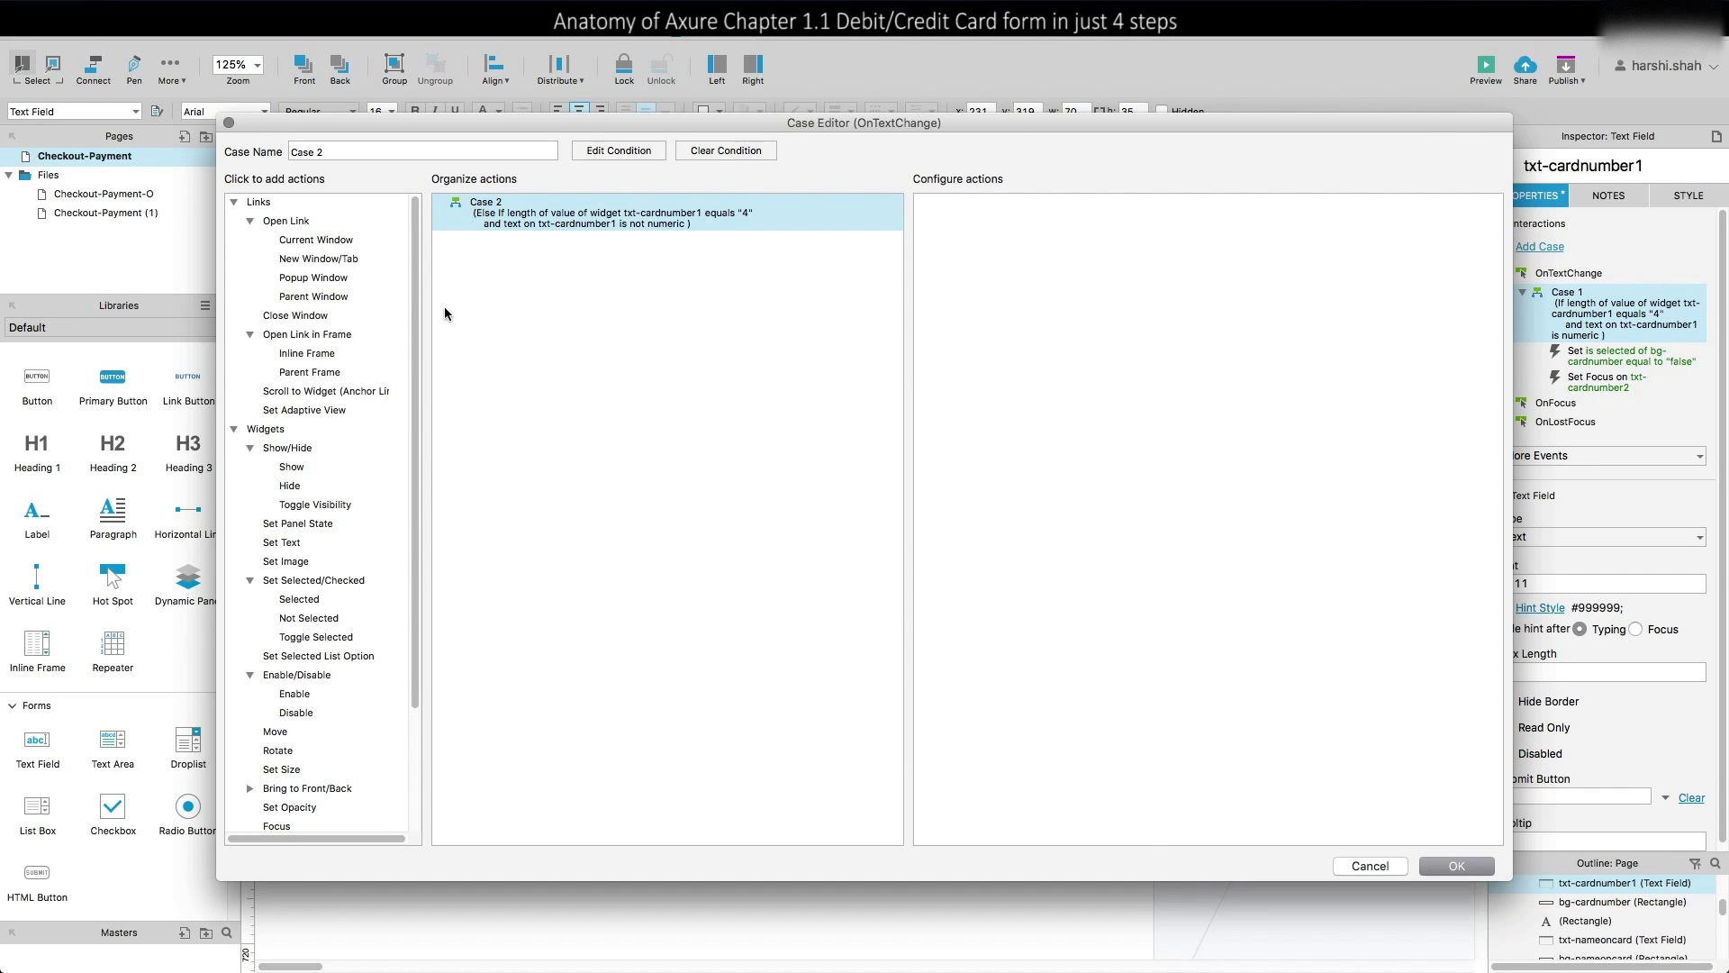
Add a Set Selected action to the not-numeric case that sets bg-cardnumber to true
click(297, 600)
click(960, 341)
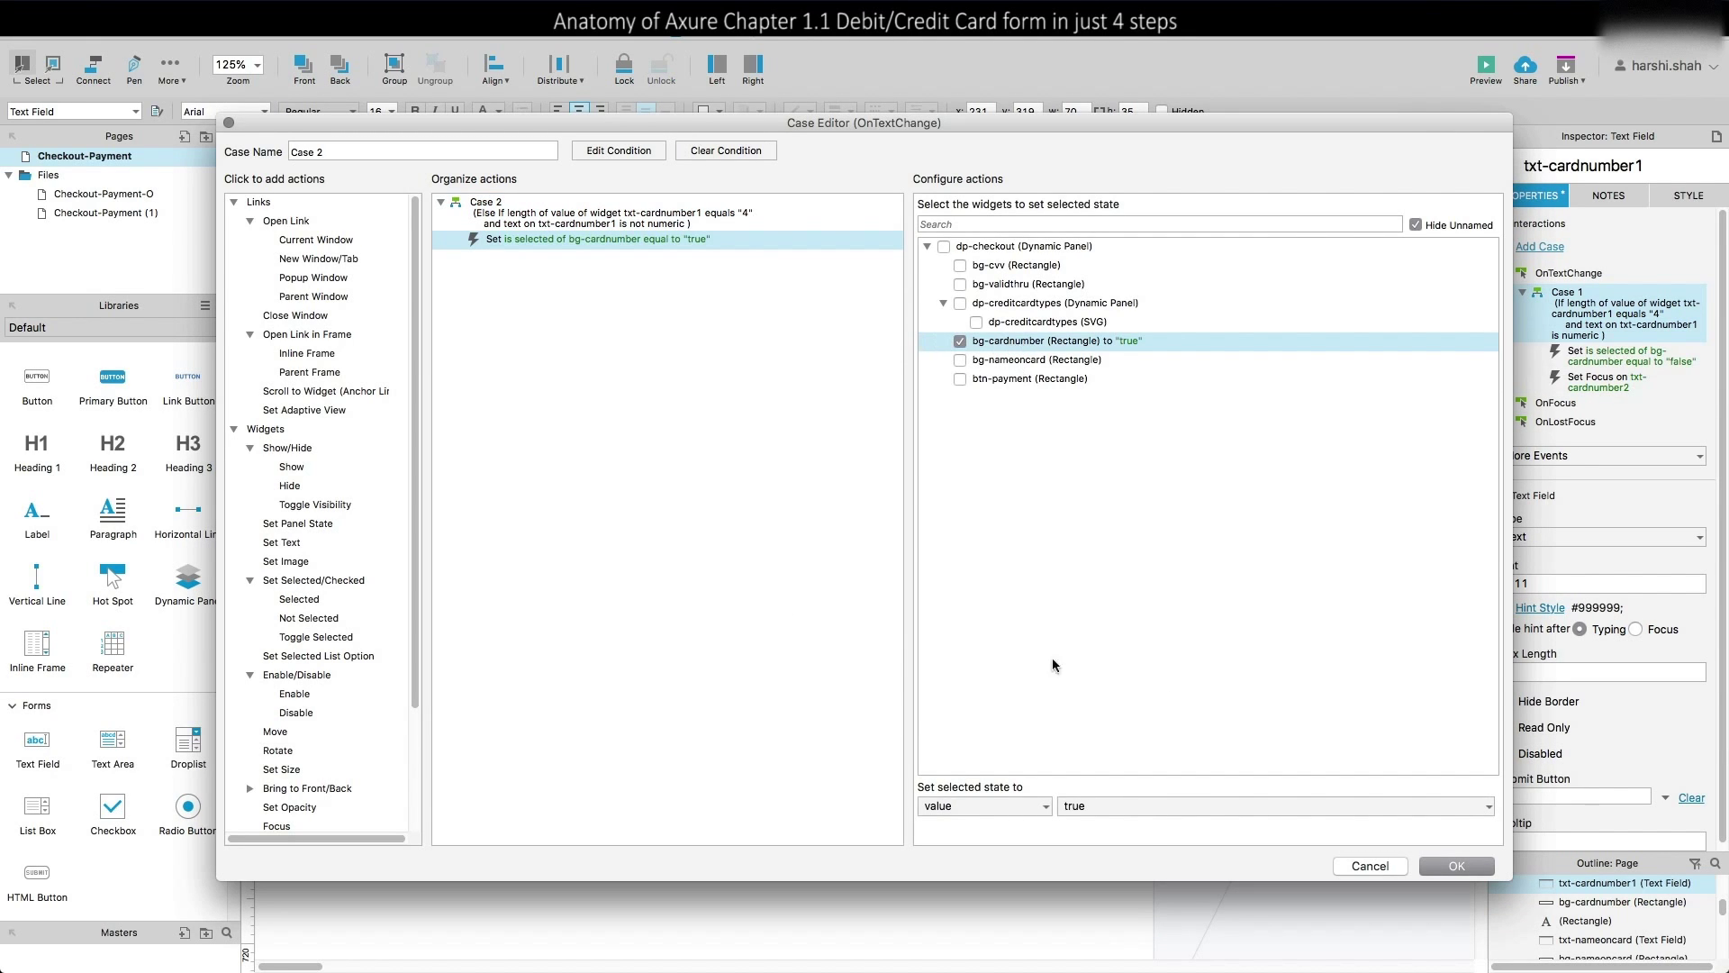
click(1084, 807)
Add a Focus action on txt-cardnumber1 that also selects the field's text, and save the not-numeric case
scroll(366, 751, down, 2)
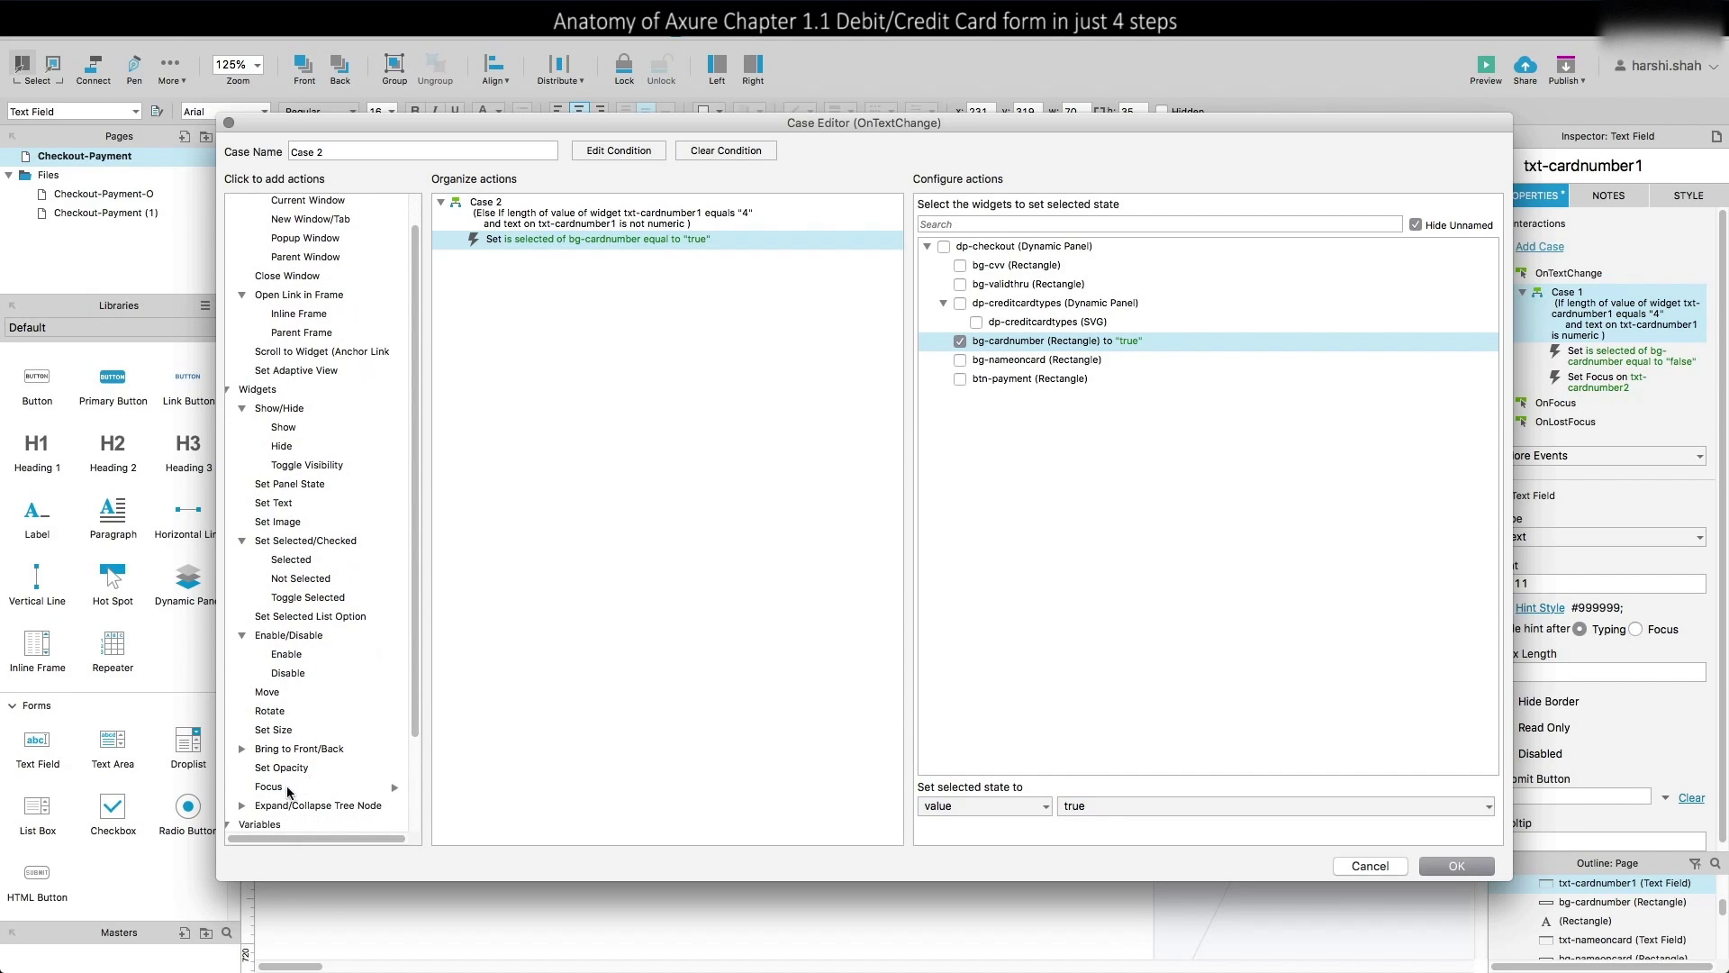
click(269, 791)
click(960, 474)
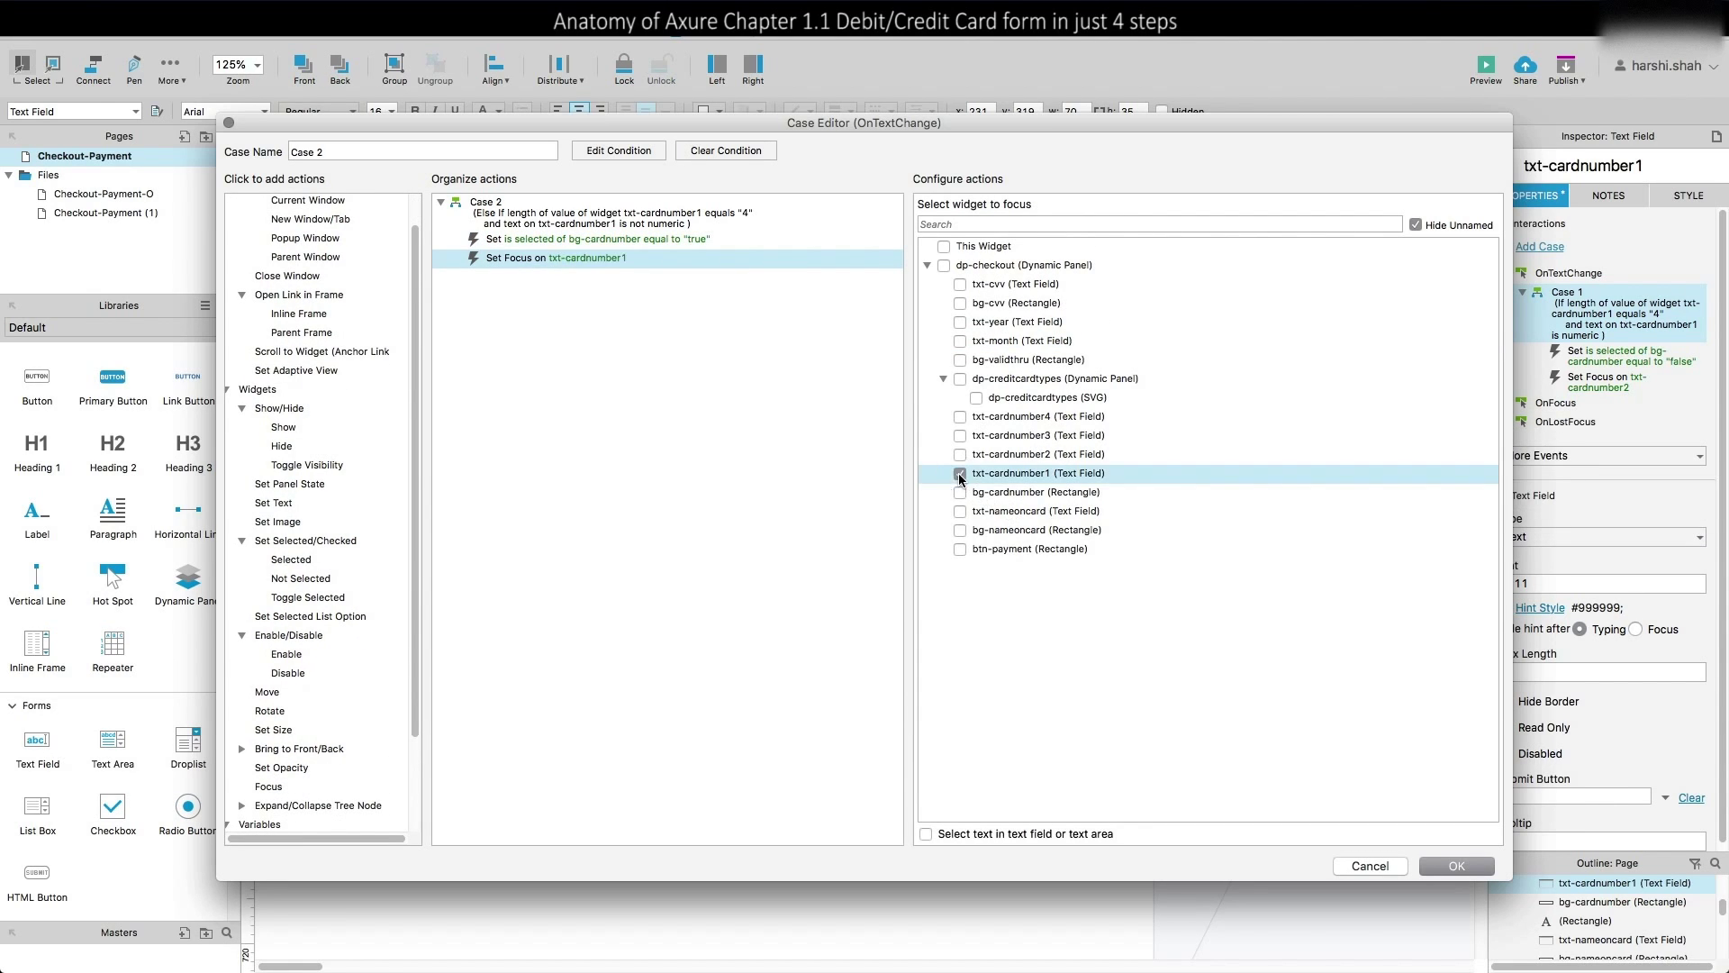
click(926, 834)
click(1456, 867)
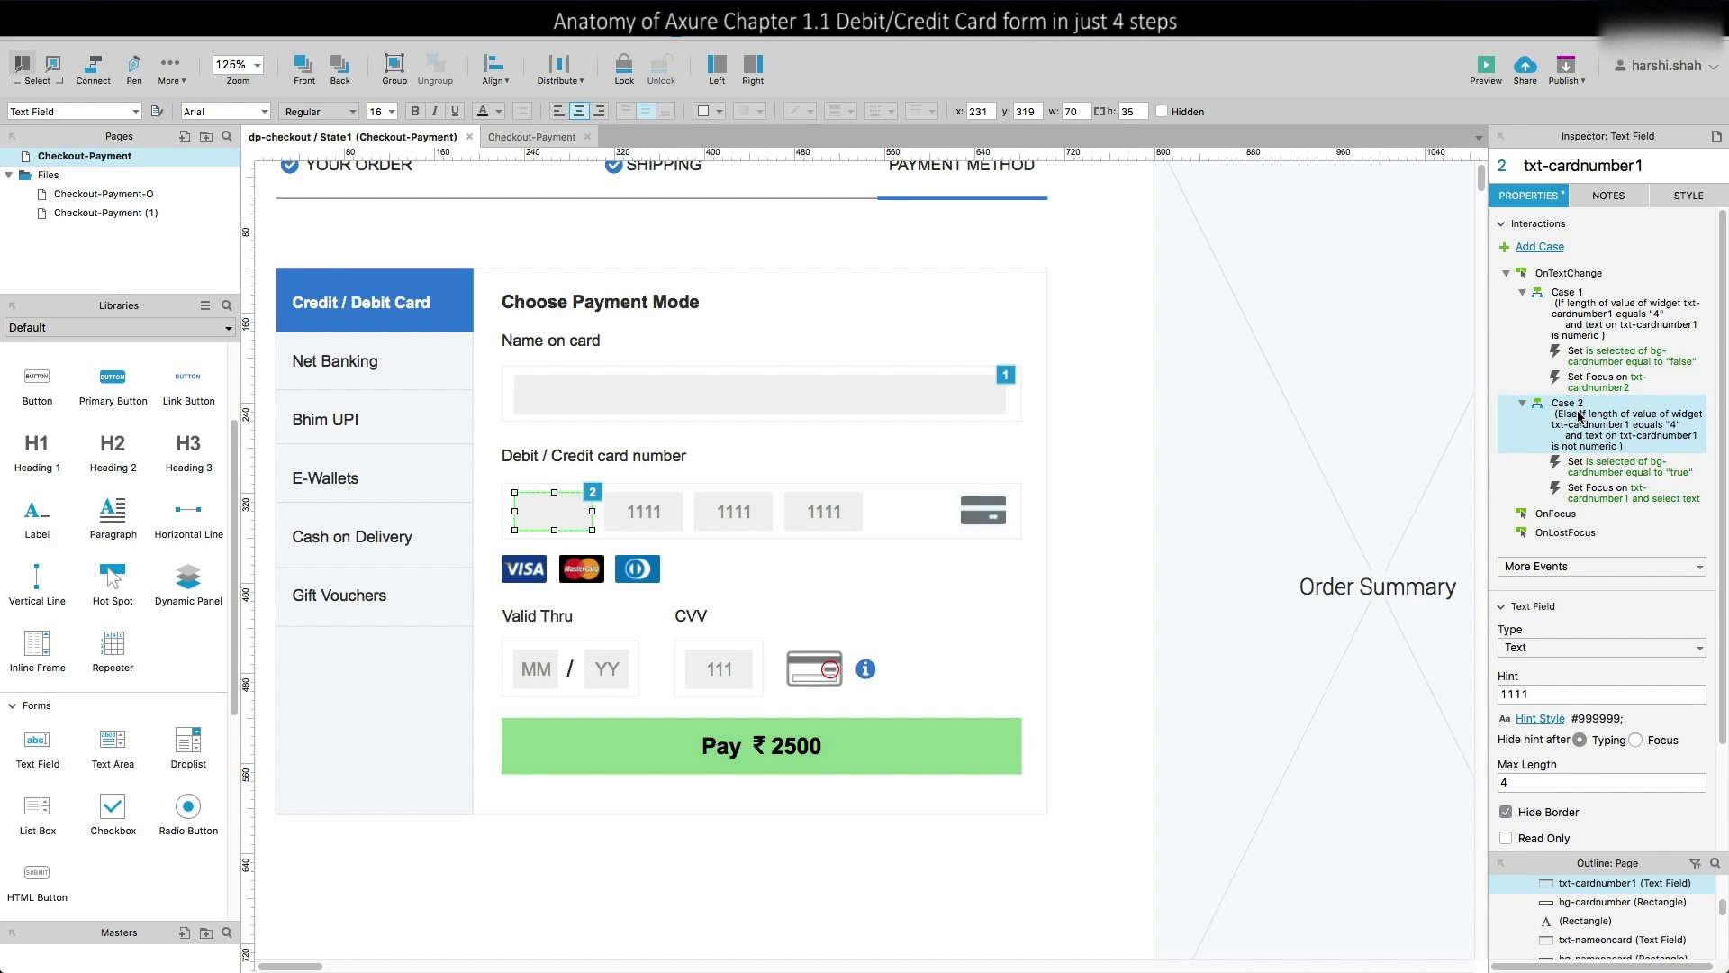
Switch to the browser preview, reload it, test the first card number field with digits and with letters, and return to Axure
key(super+Tab)
click(69, 73)
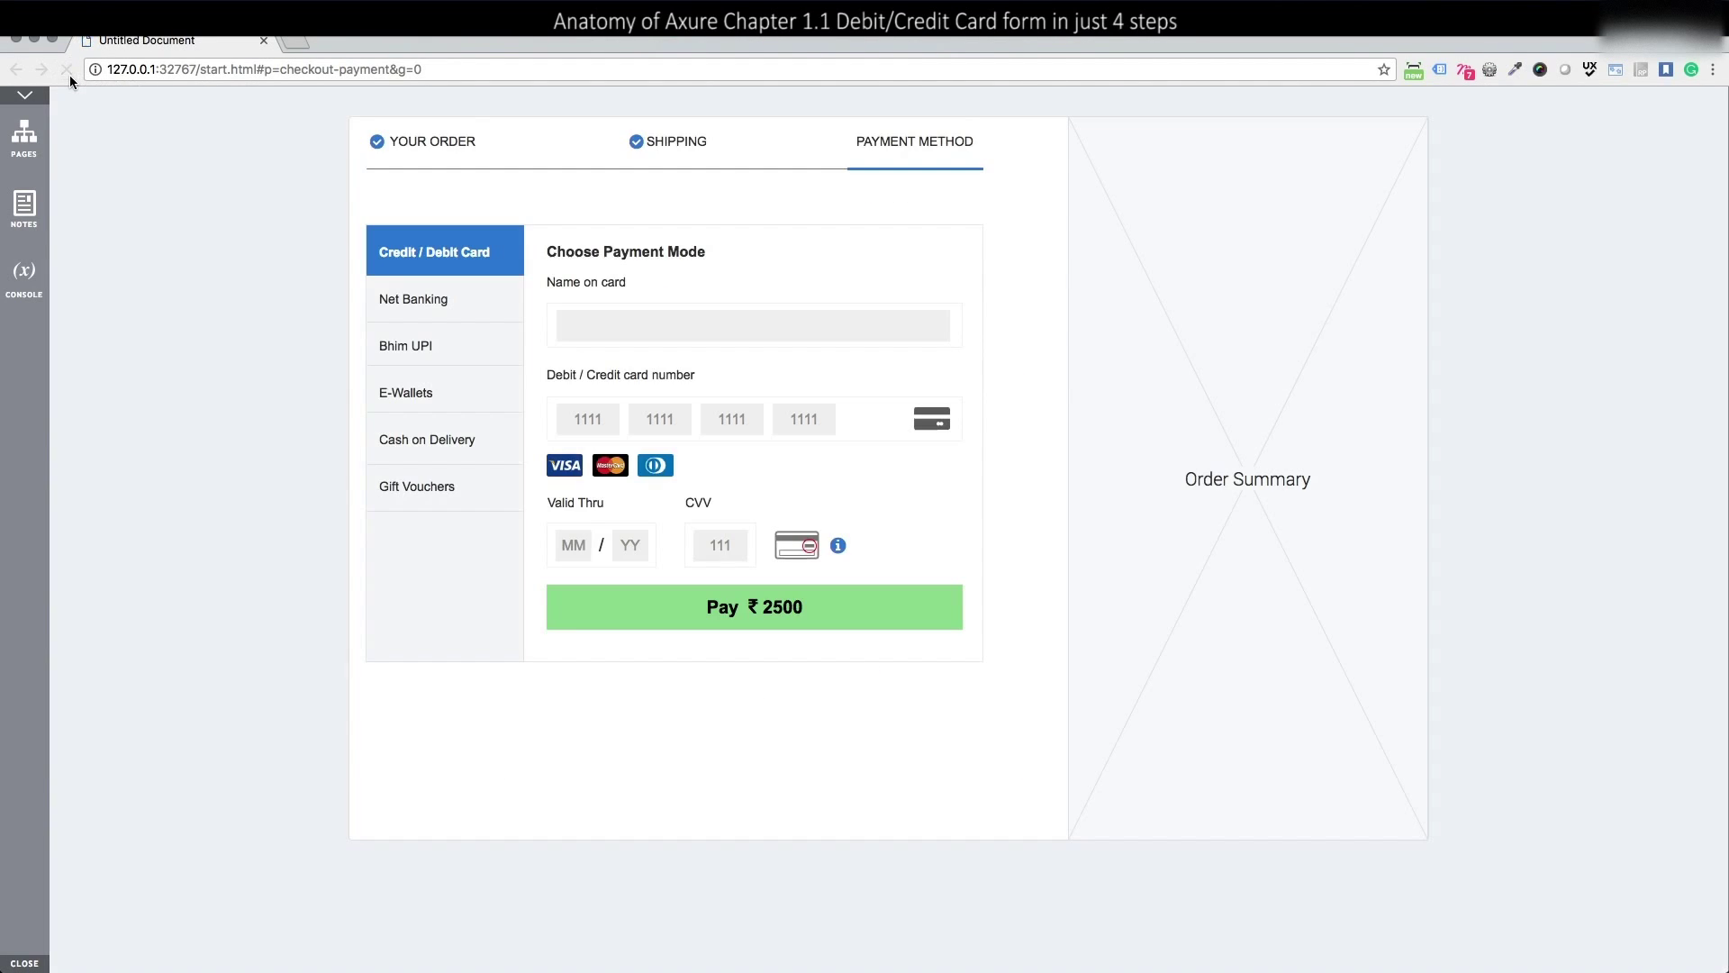
click(585, 427)
text(1234)
key(shift+Tab)
text(wwww1234)
key(super+Tab)
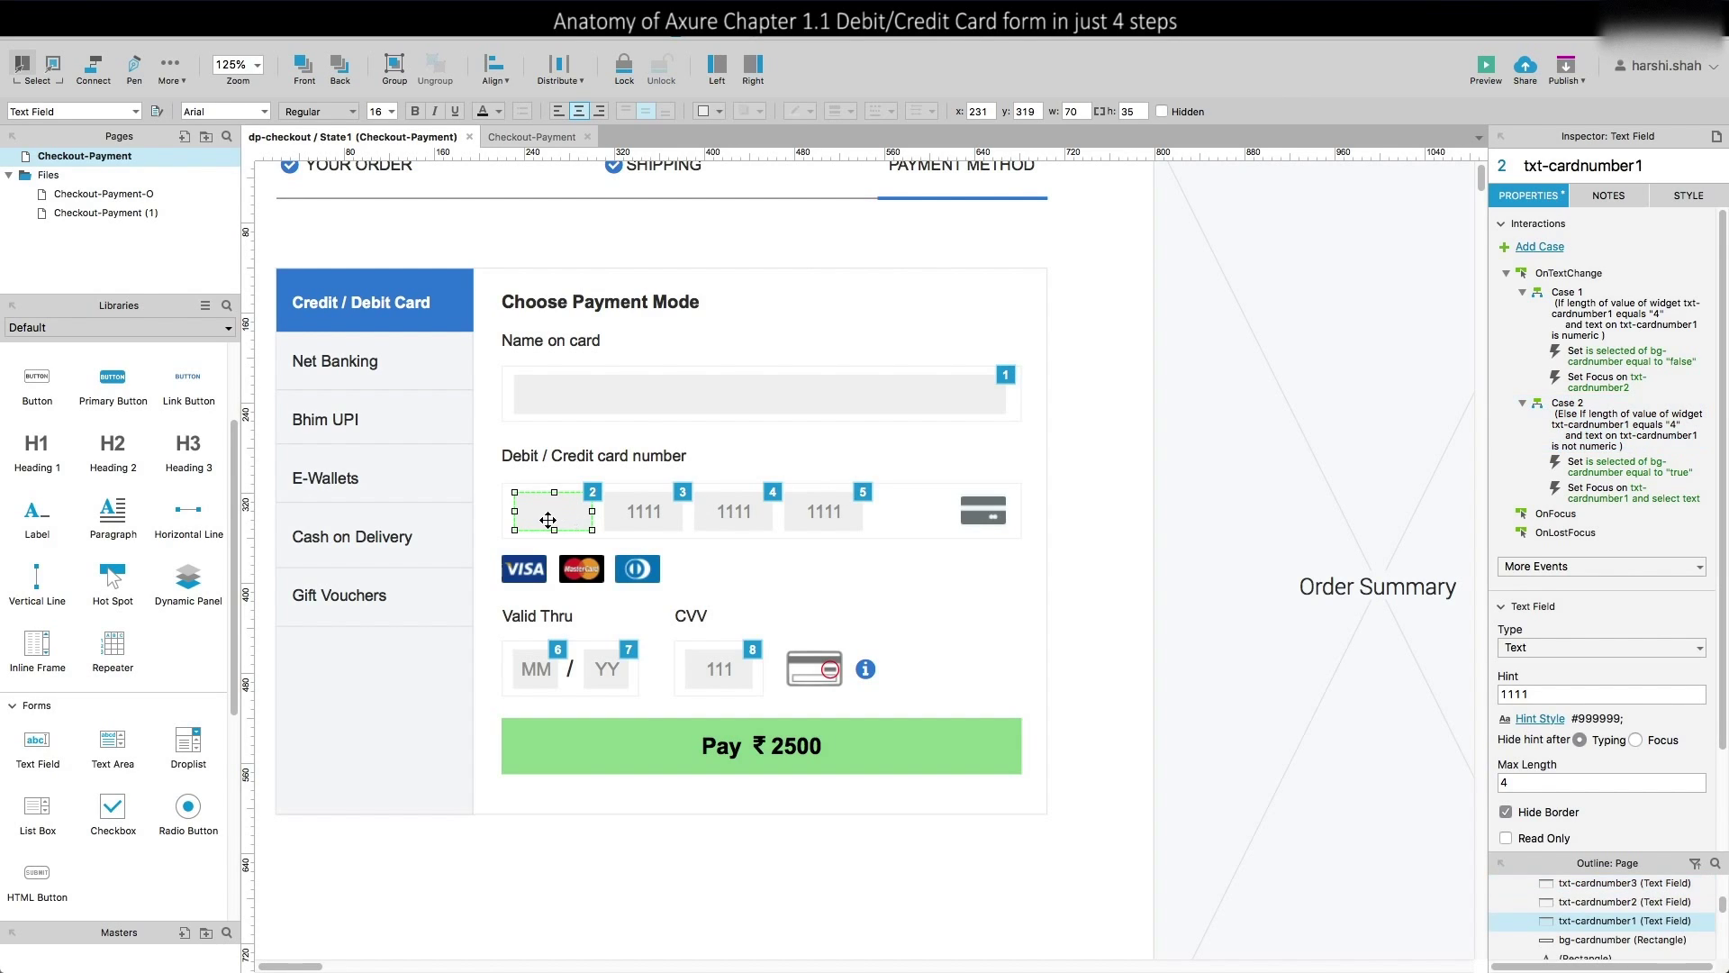
Inspect the OnTextChange cases of txt-cardnumber2, txt-cardnumber3 and txt-cardnumber4
click(643, 521)
click(716, 509)
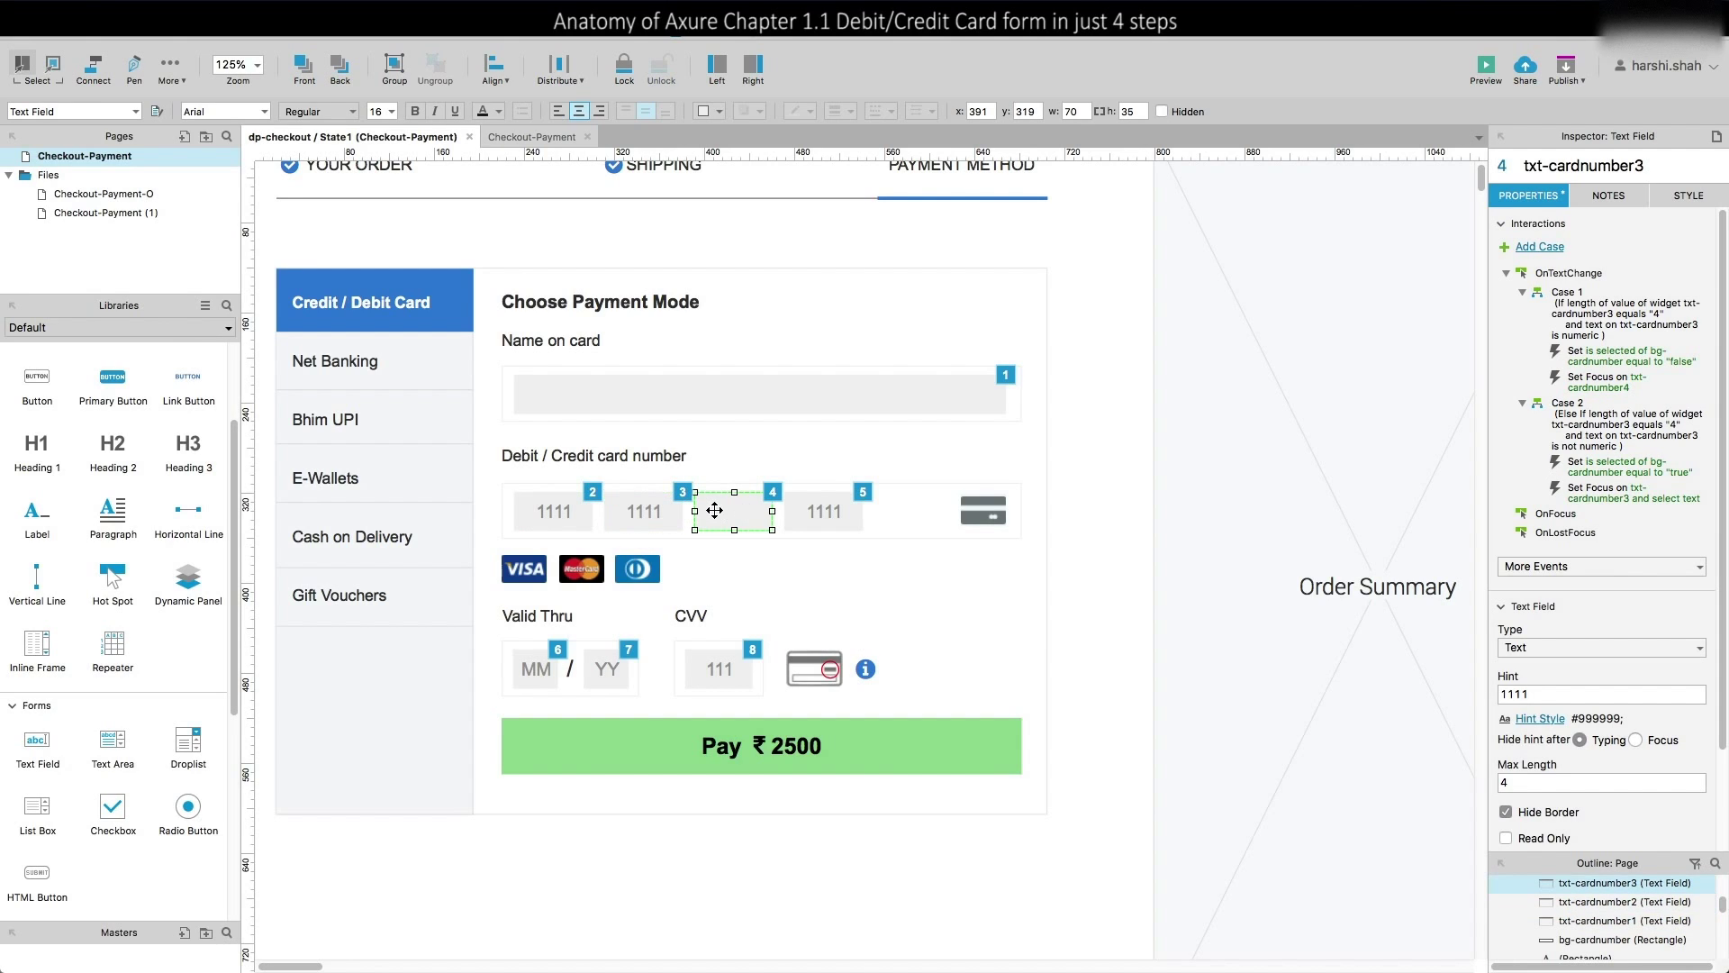
click(829, 506)
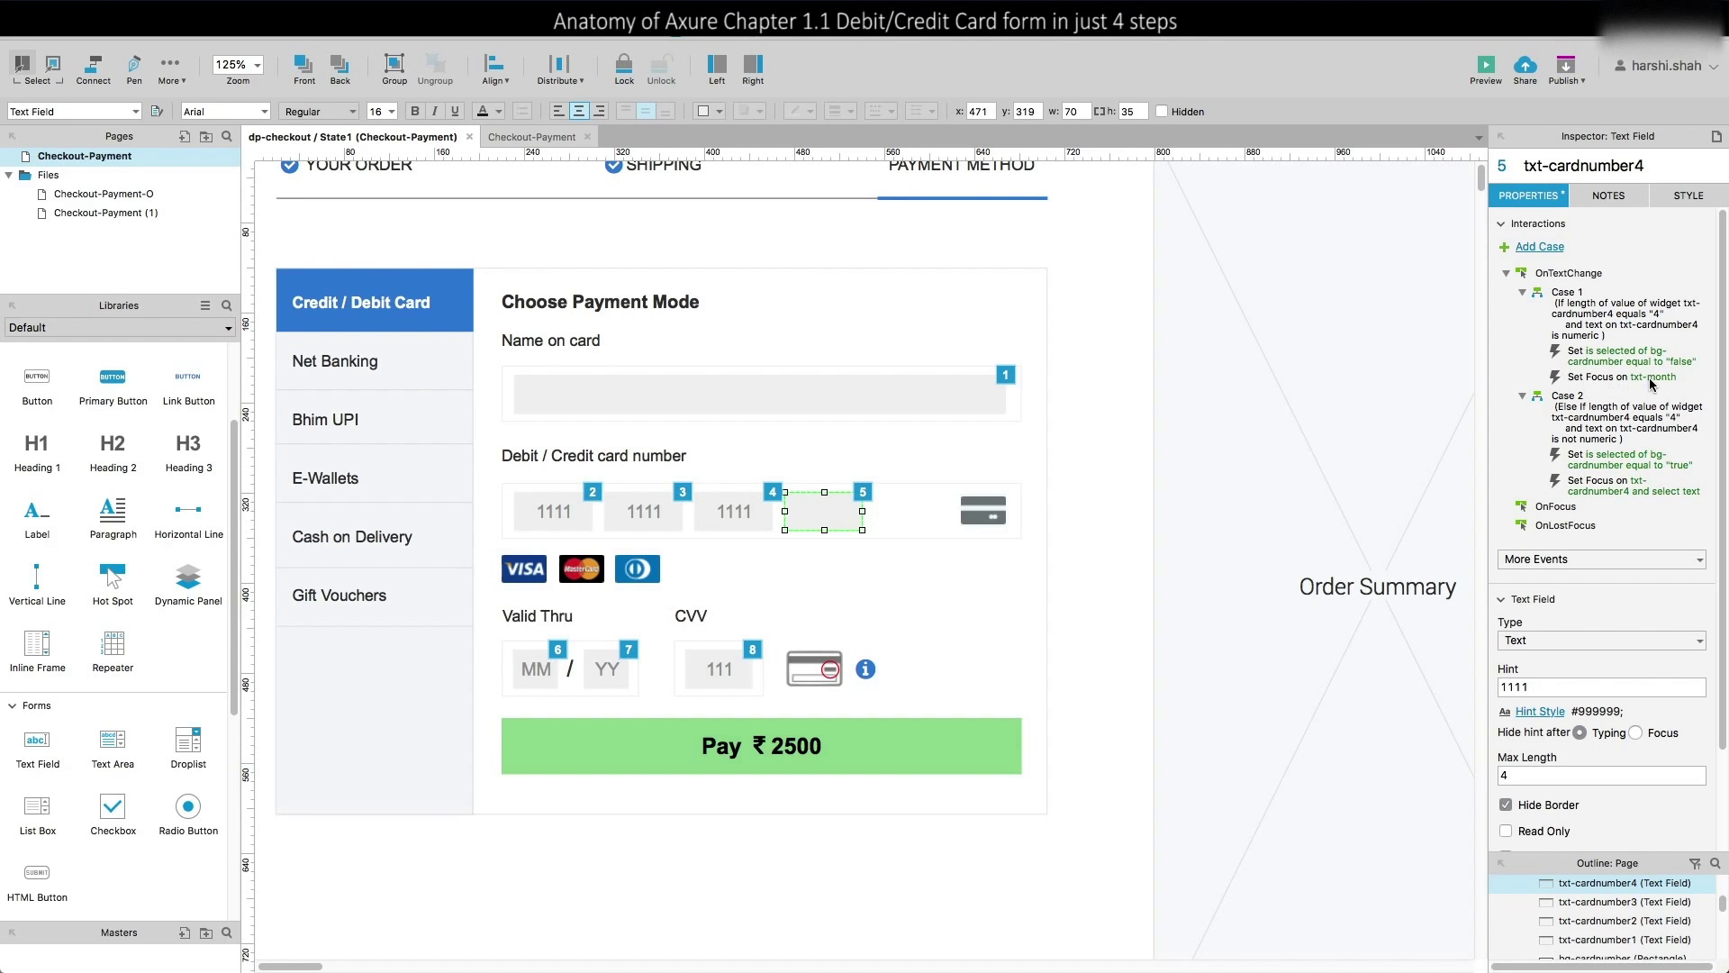
Examine the length, numeric and one-of conditions in Case 1 of txt-month's OnTextChange event
click(528, 679)
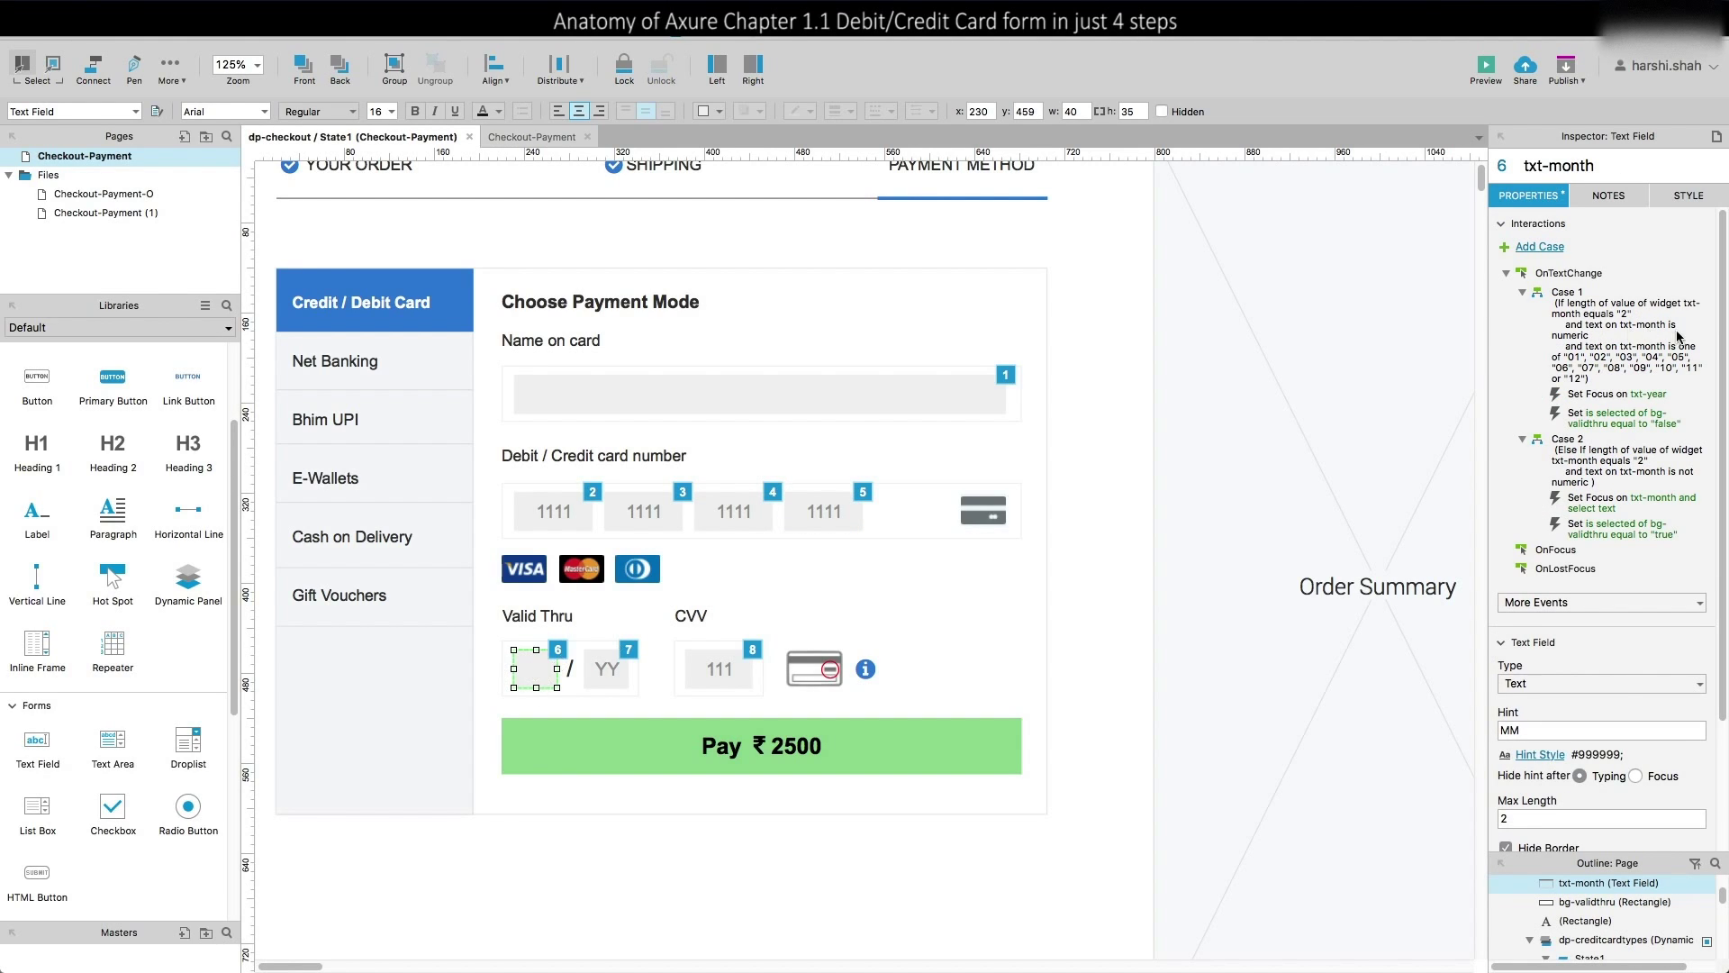
double_click(1626, 326)
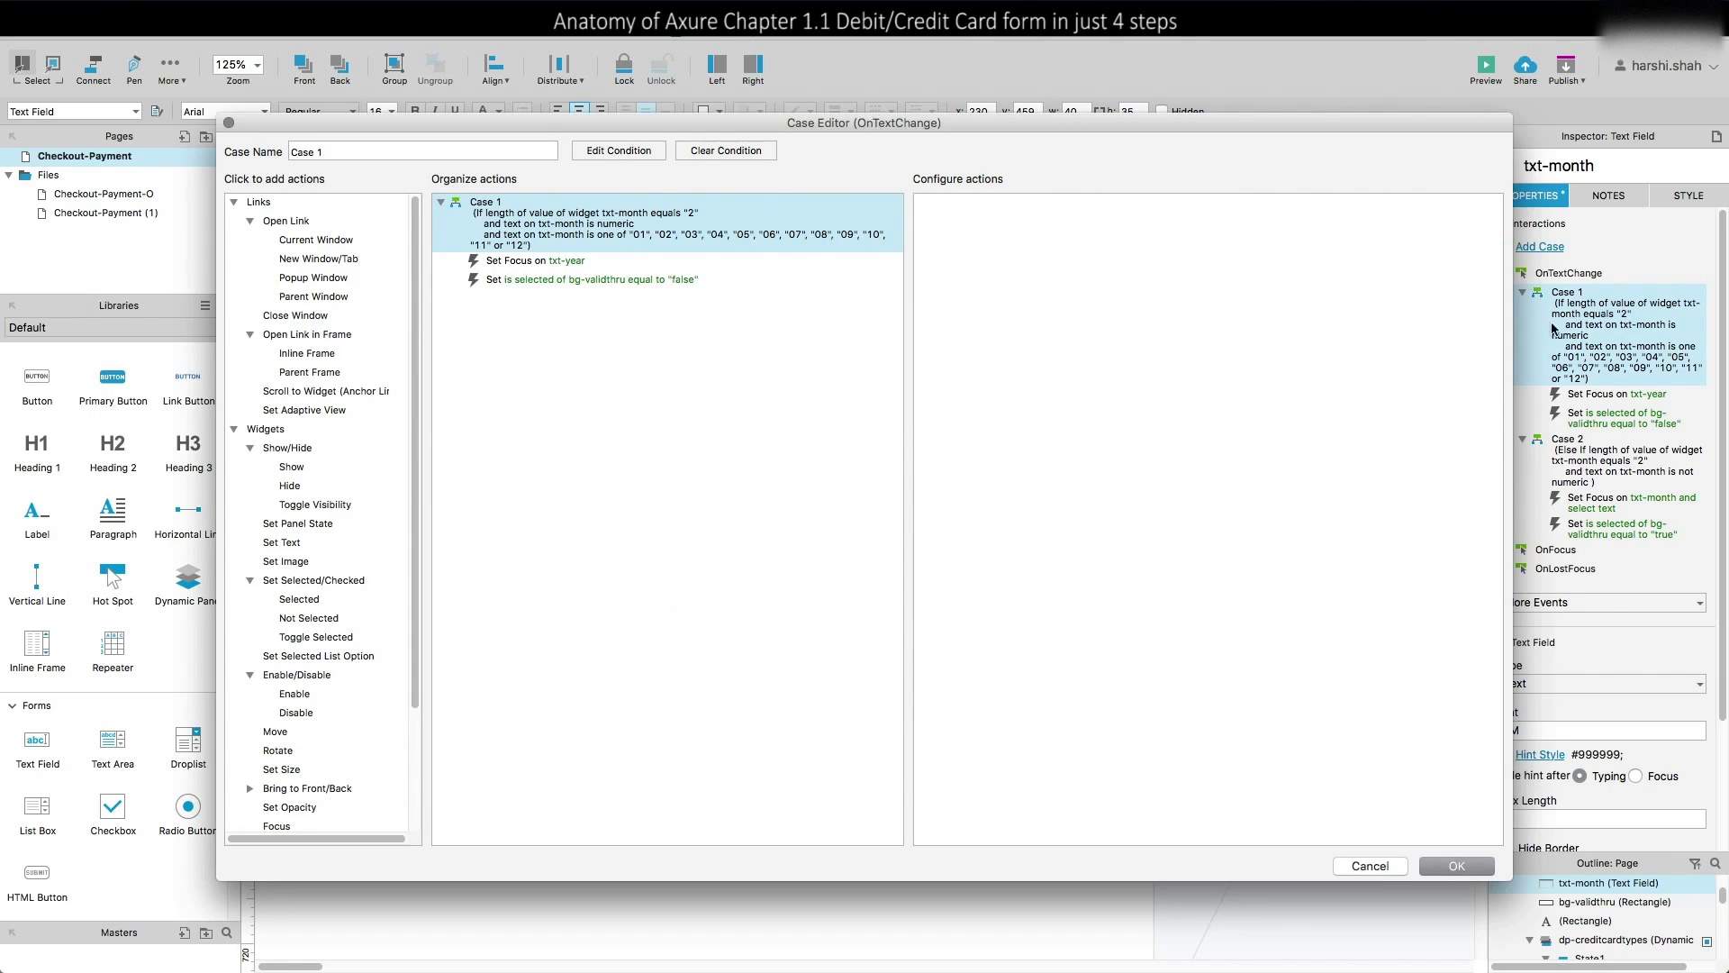
double_click(682, 227)
key(Tab)
key(Tab)
key(Tab)
key(Tab)
key(Tab)
key(Tab)
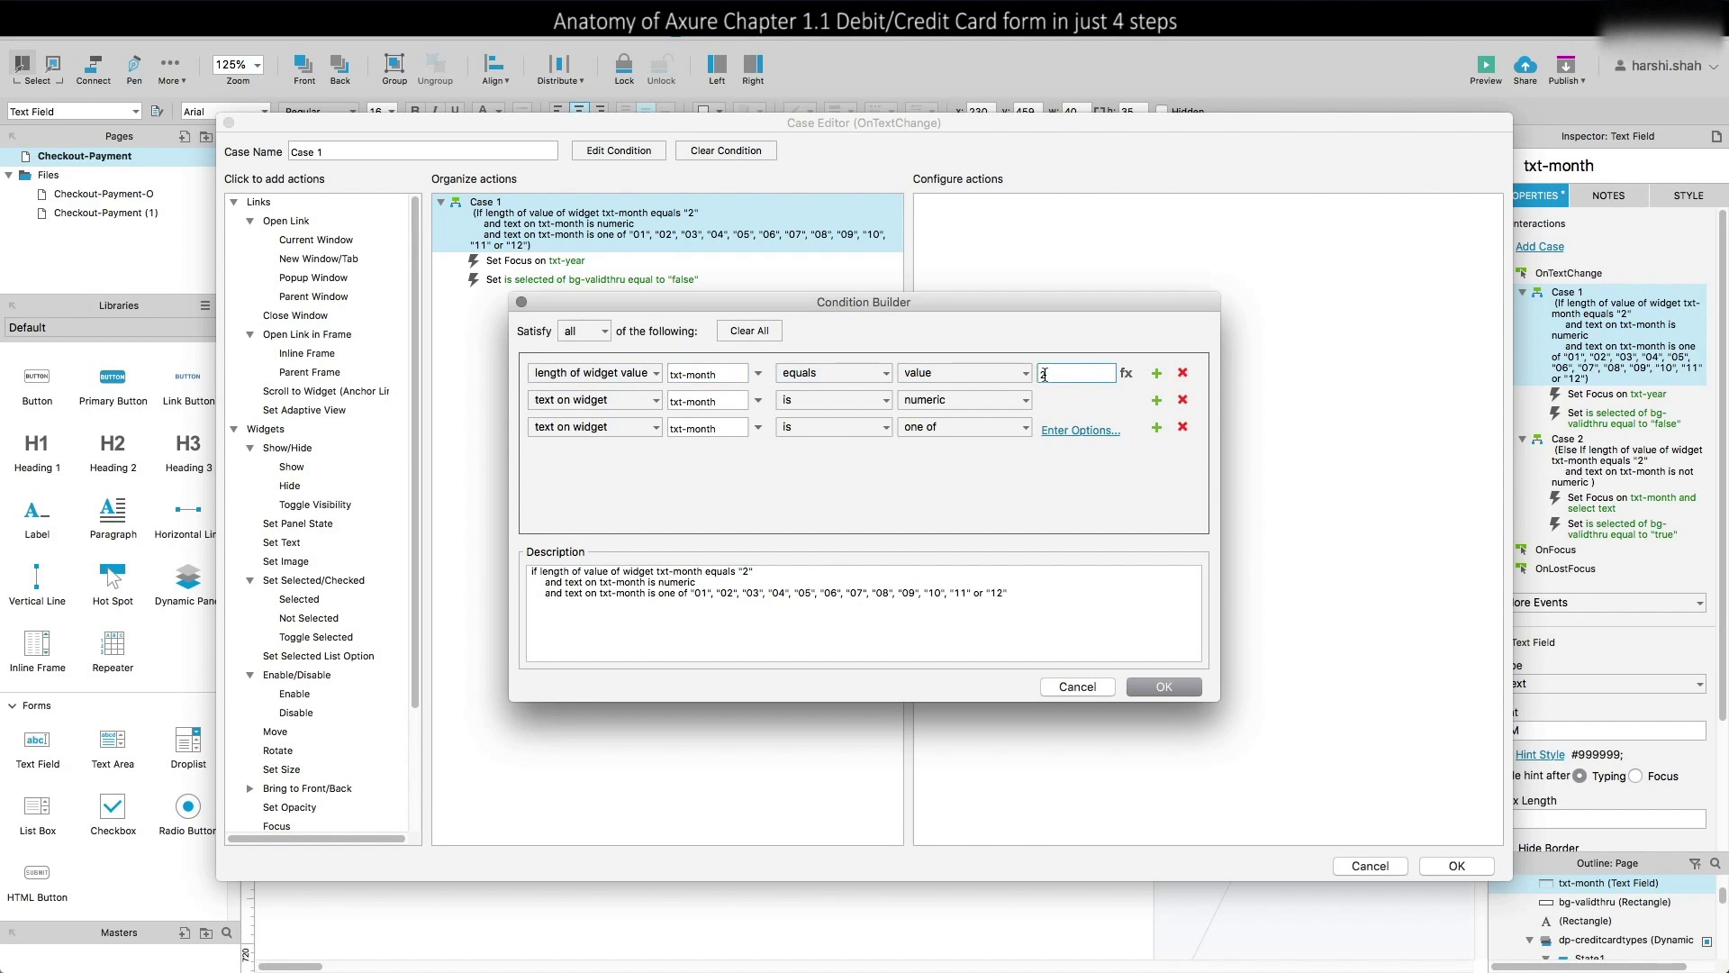
key(Tab)
key(Tab)
key(Tab)
key(Tab)
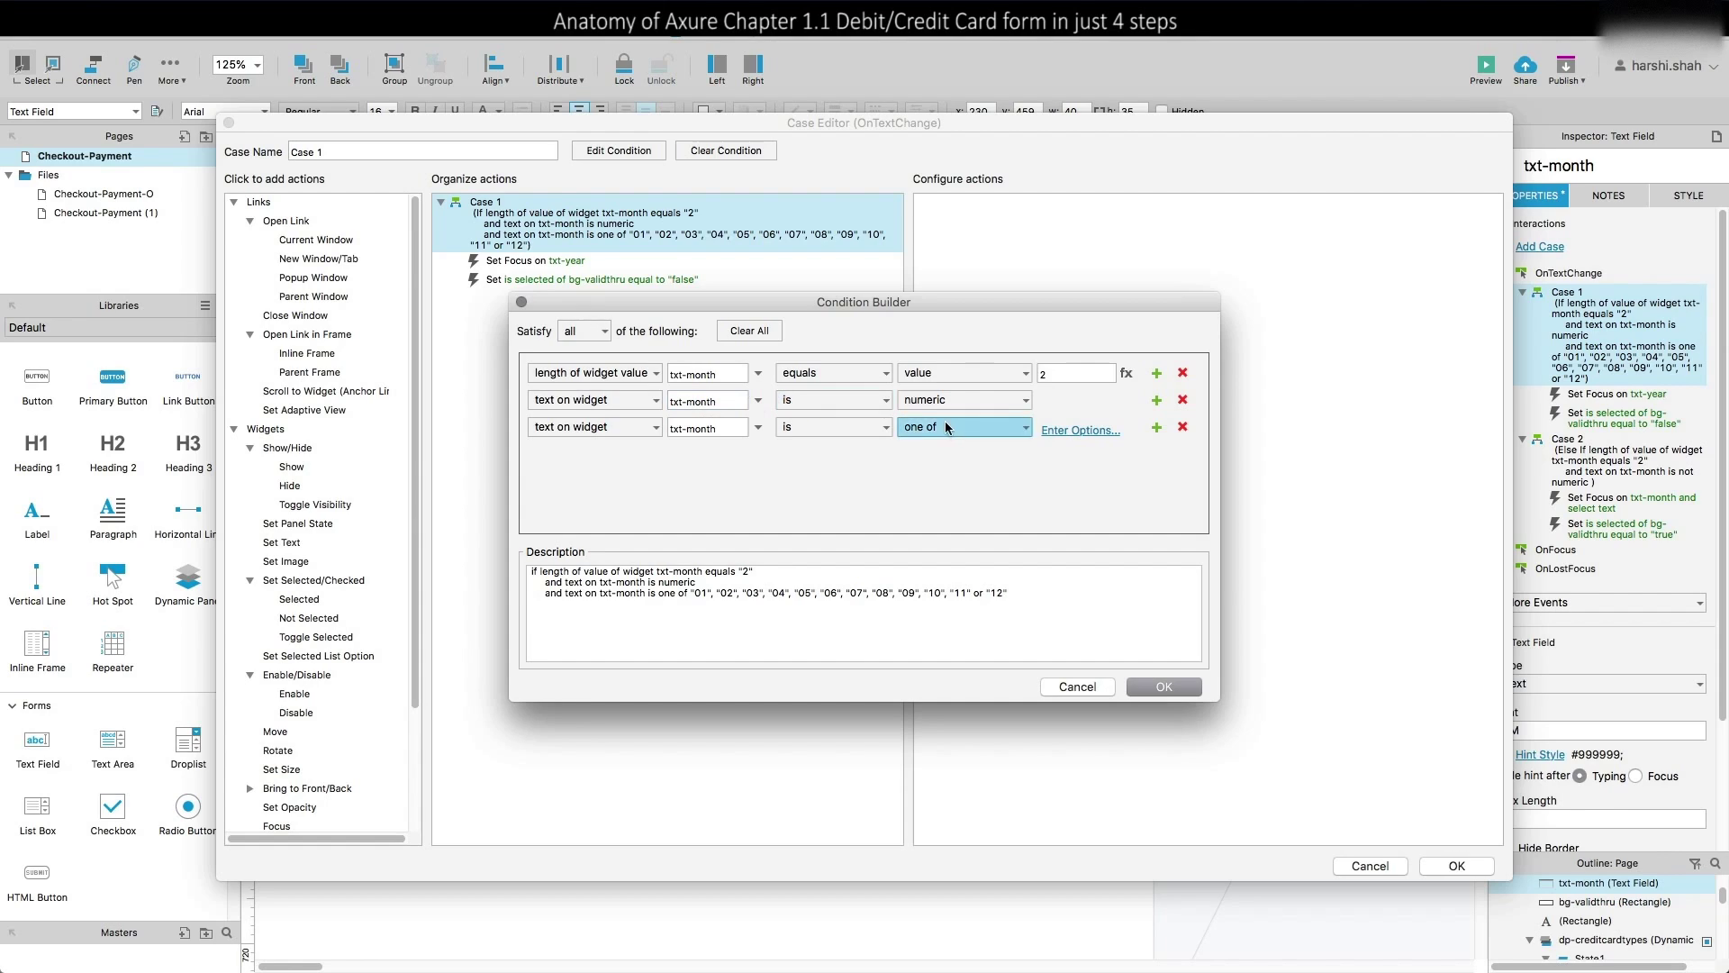
key(Tab)
key(Tab)
key(Tab)
key(Tab)
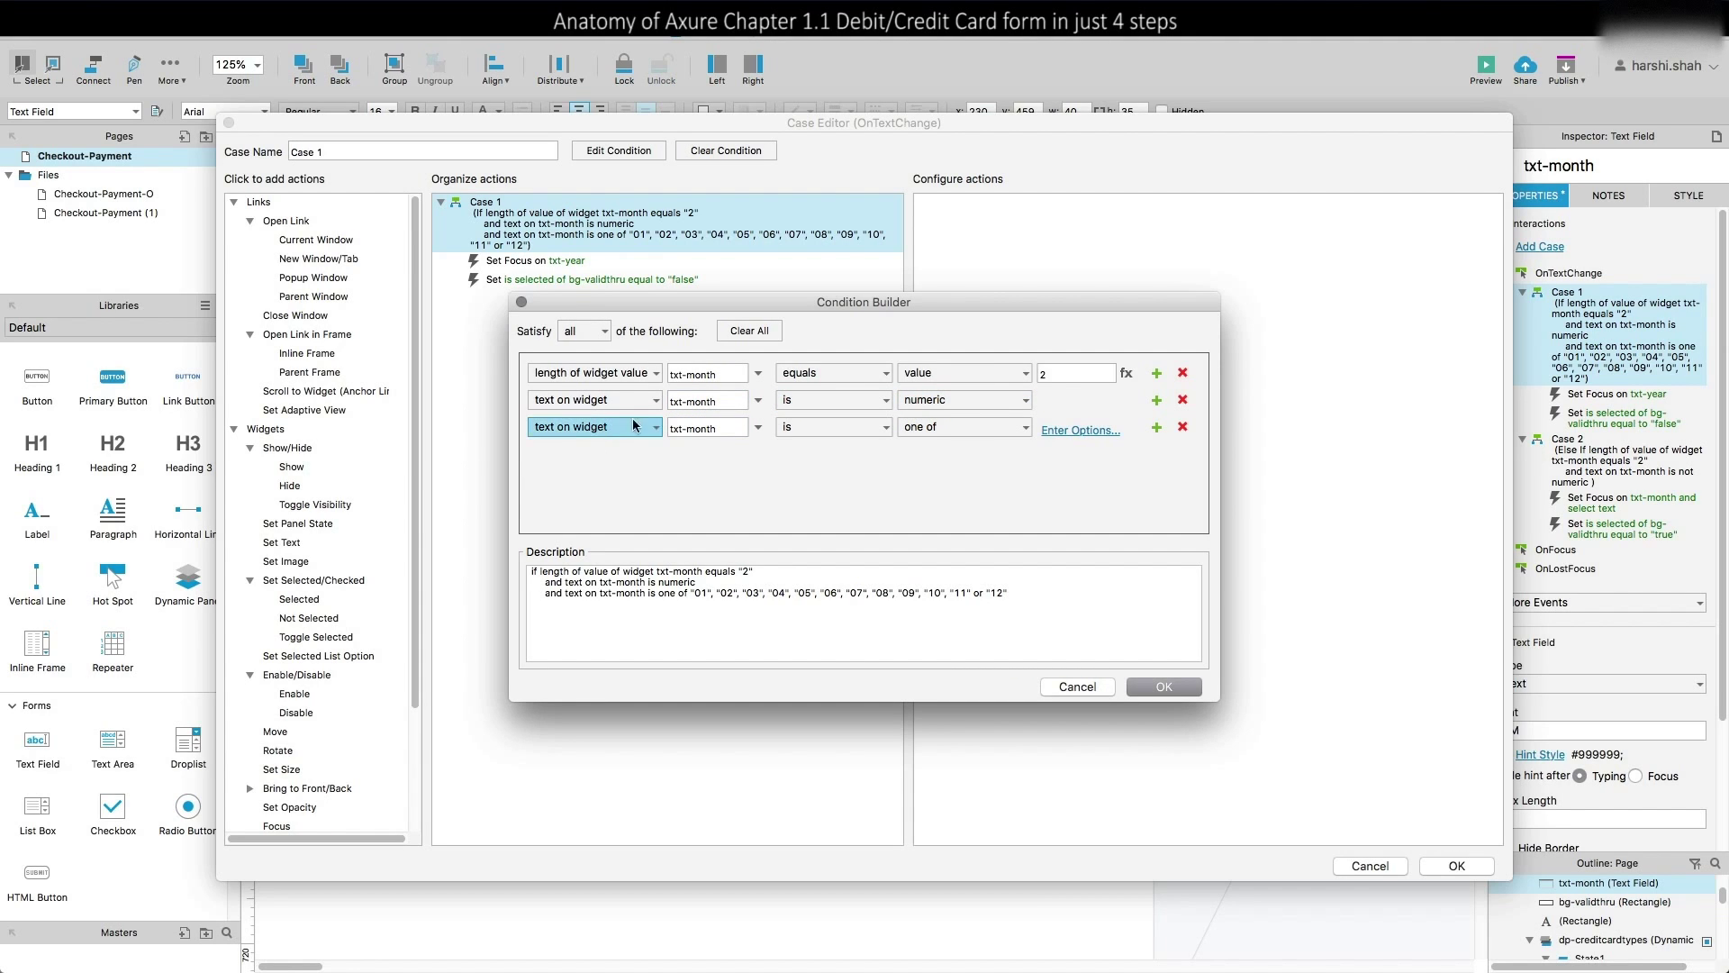
key(Tab)
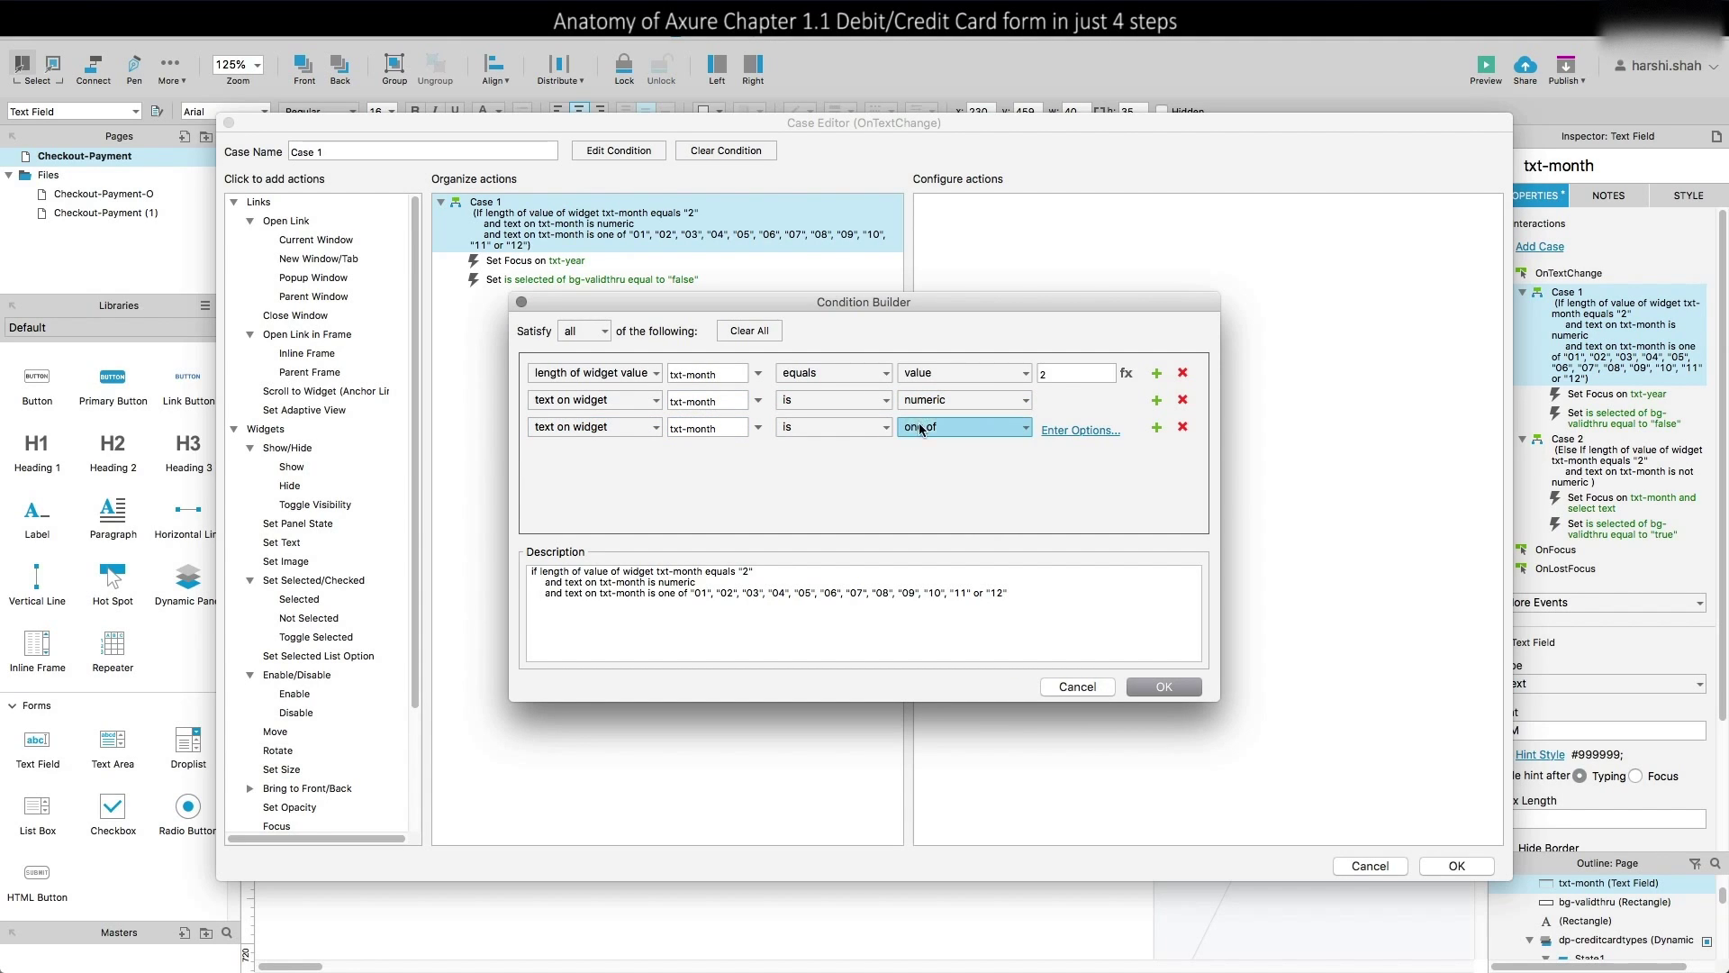
Check the list of allowed month values and the Focus action in txt-month's Case 1, and close the case
click(1063, 431)
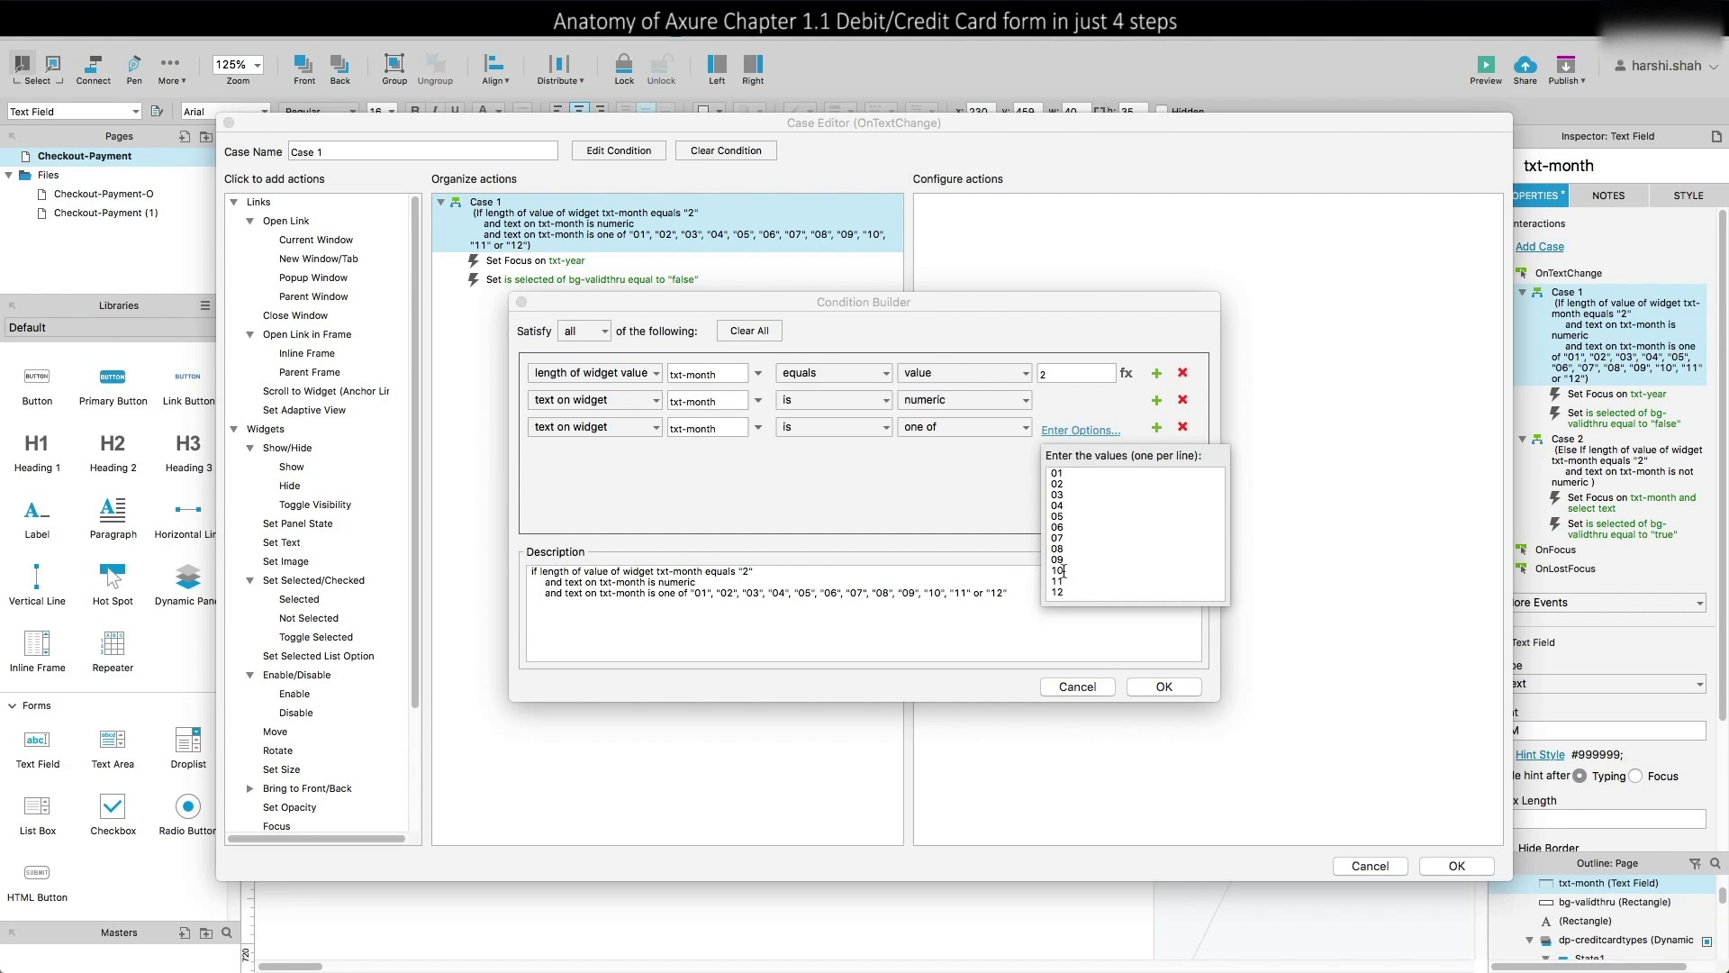
click(1034, 607)
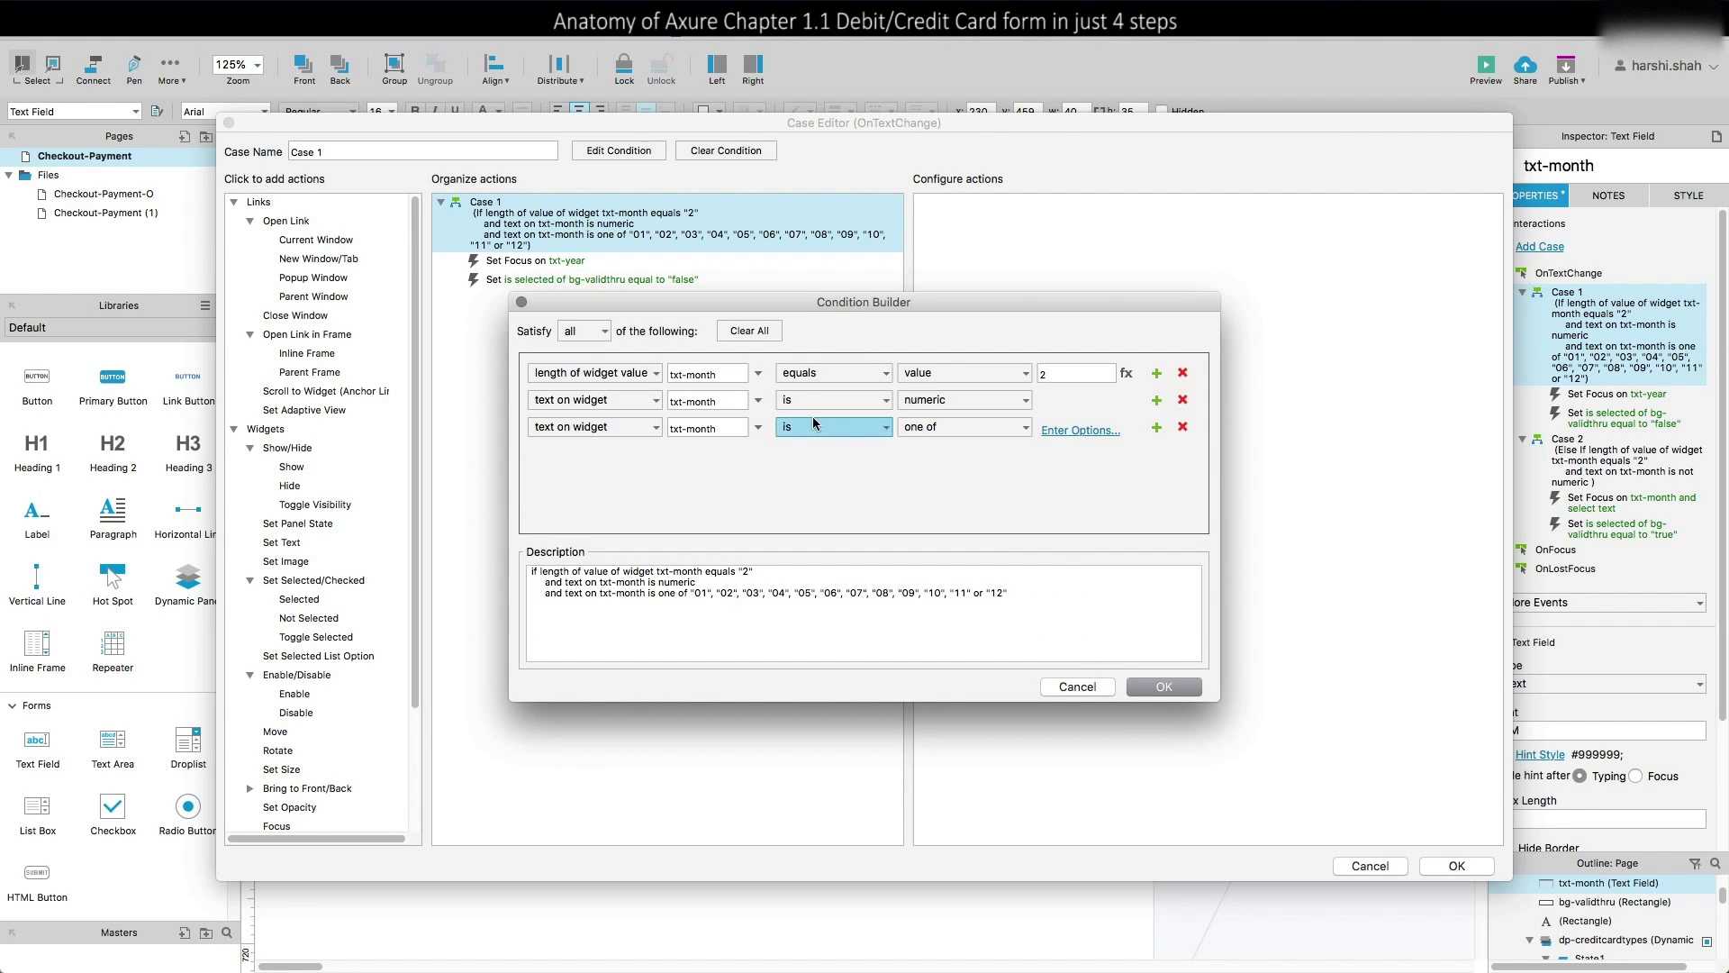
click(1163, 687)
click(587, 266)
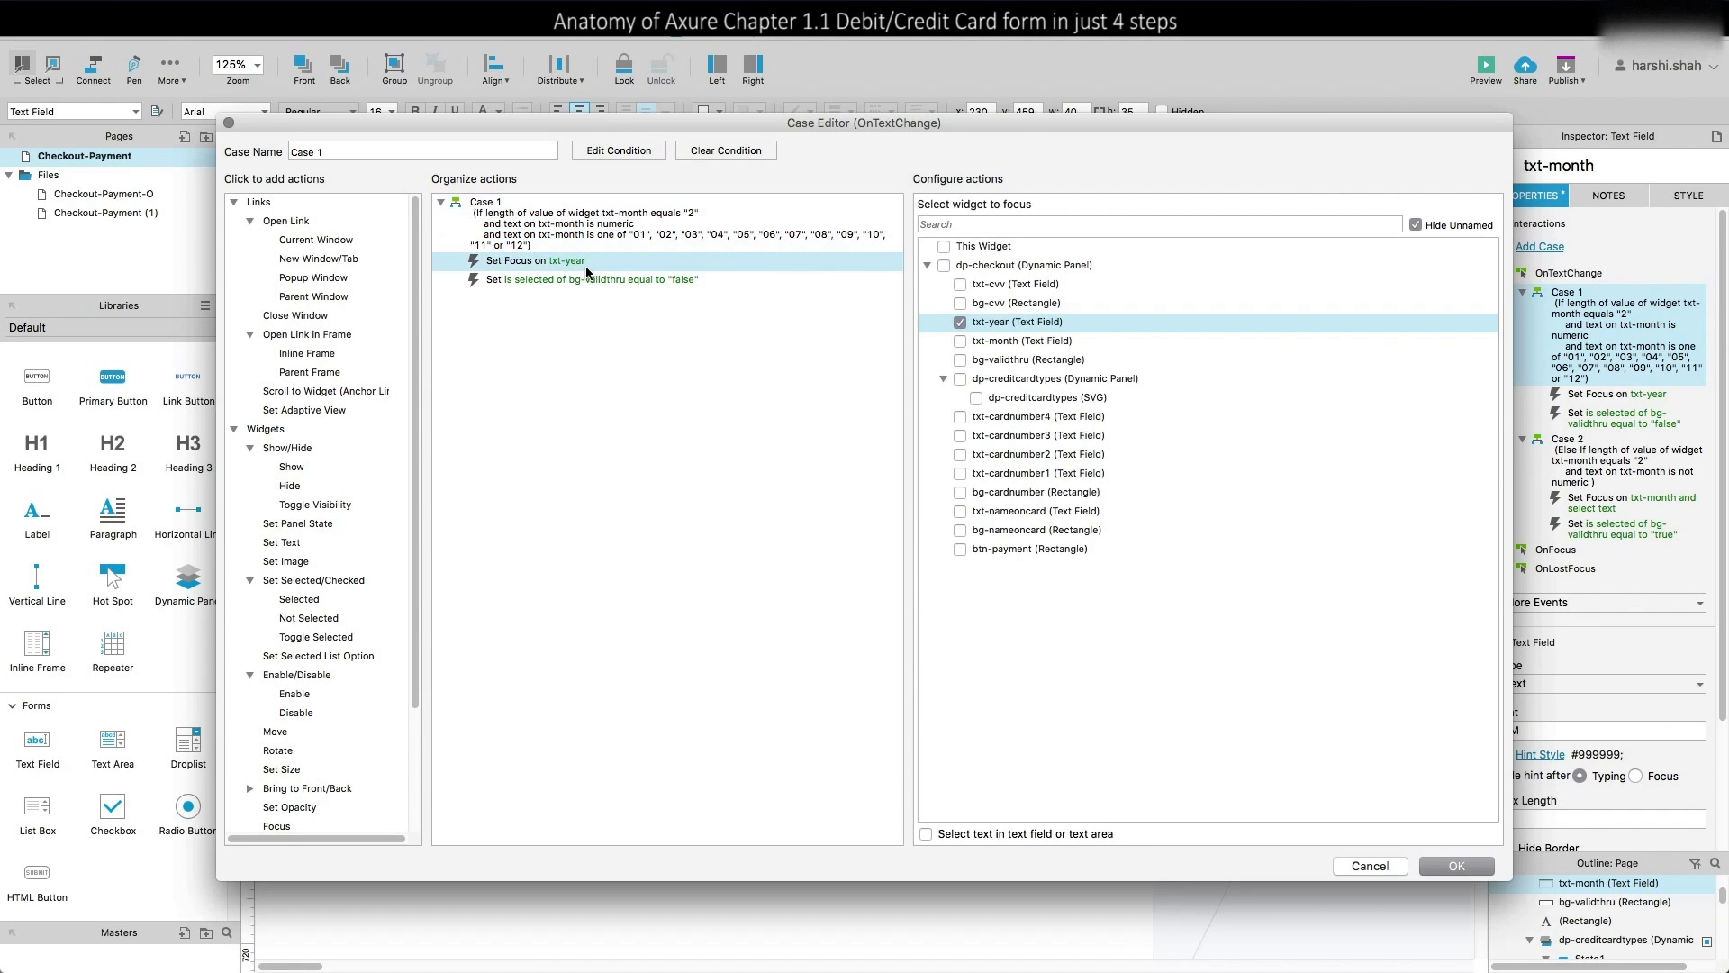
click(1473, 863)
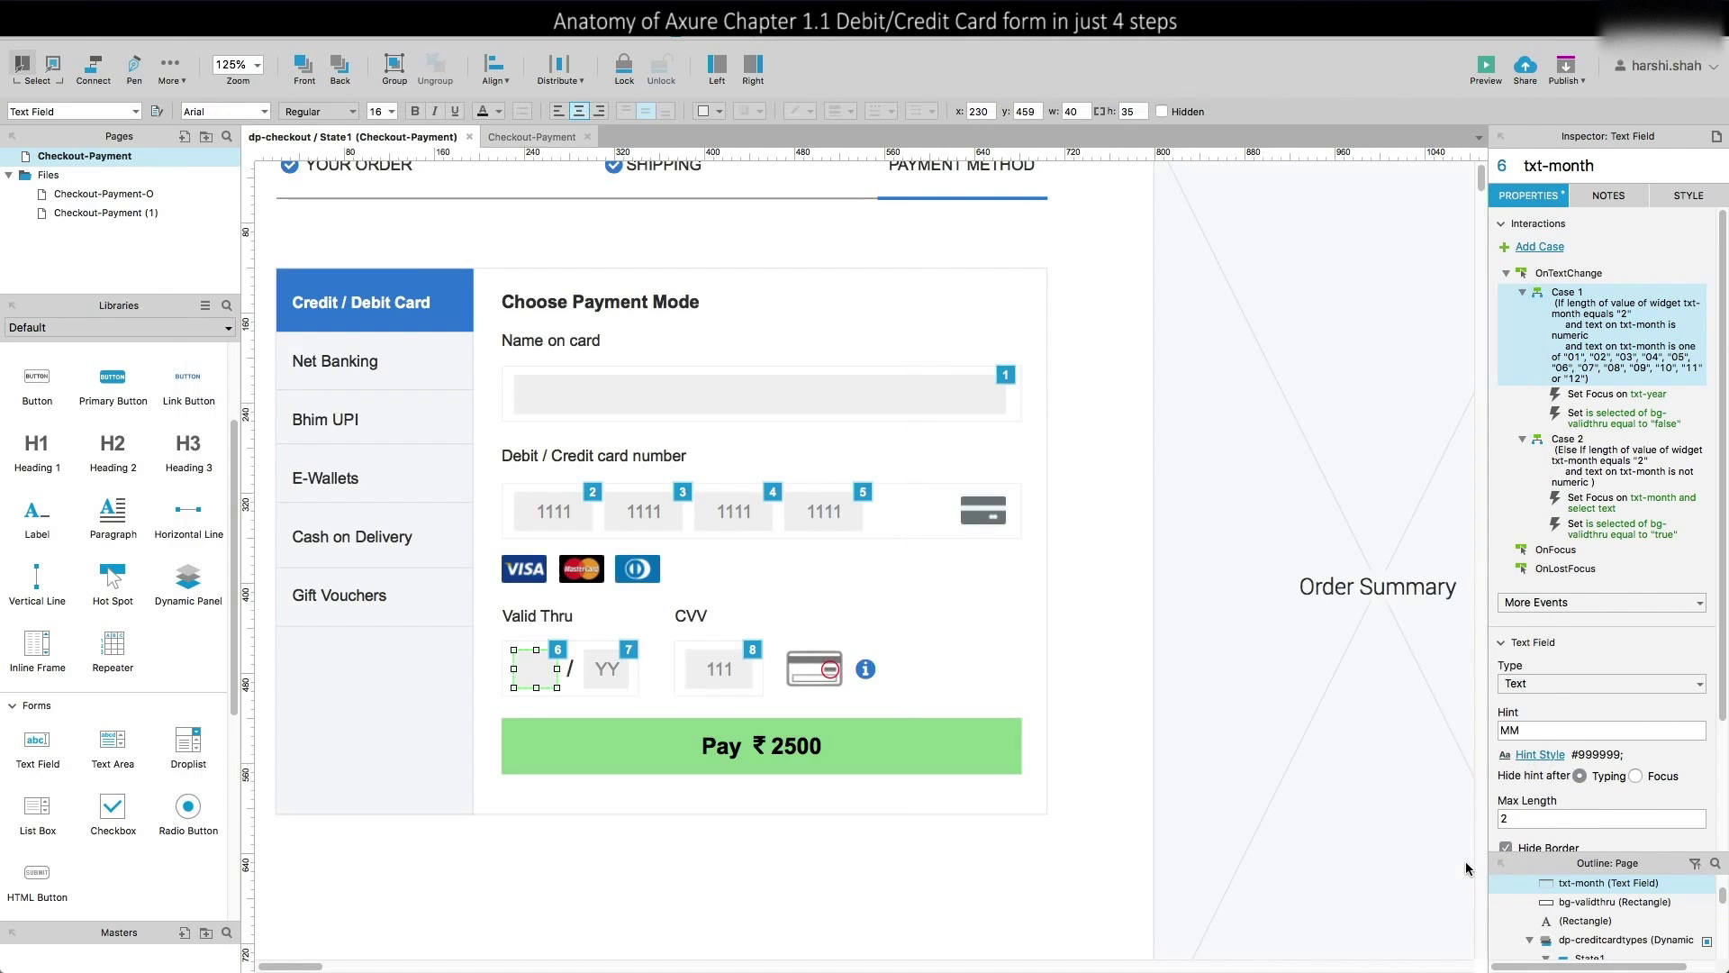
Review the conditions and actions in txt-month's Case 2, and close the case
click(1589, 482)
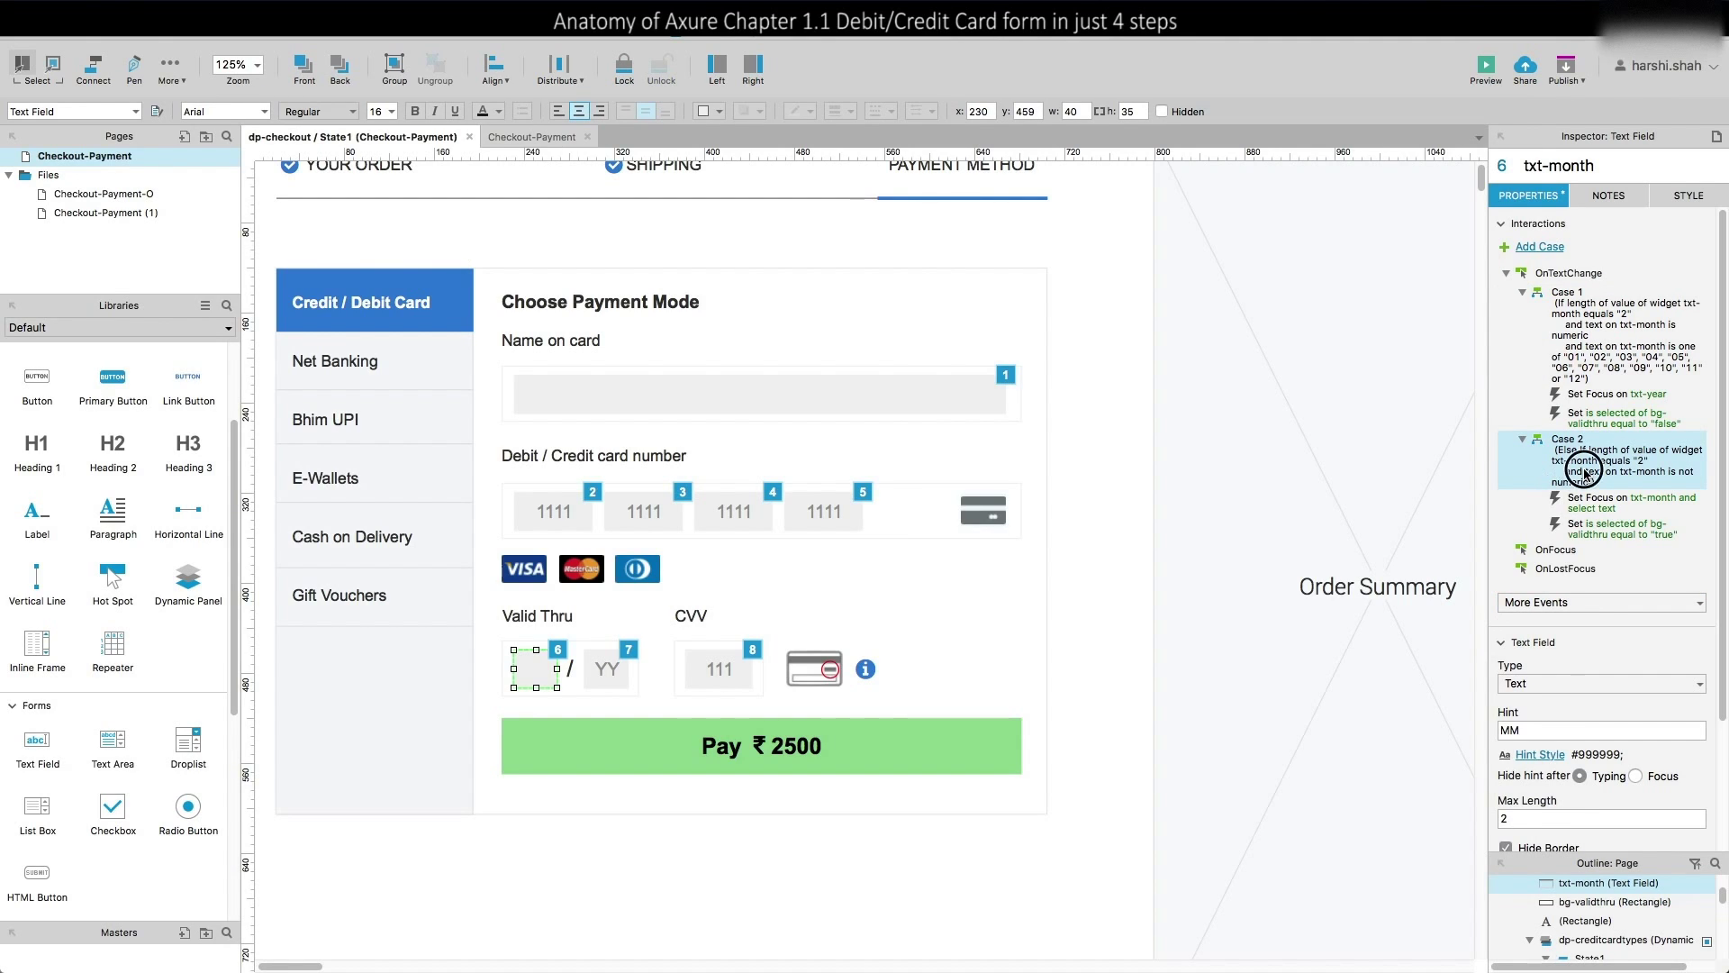
double_click(1587, 479)
double_click(775, 227)
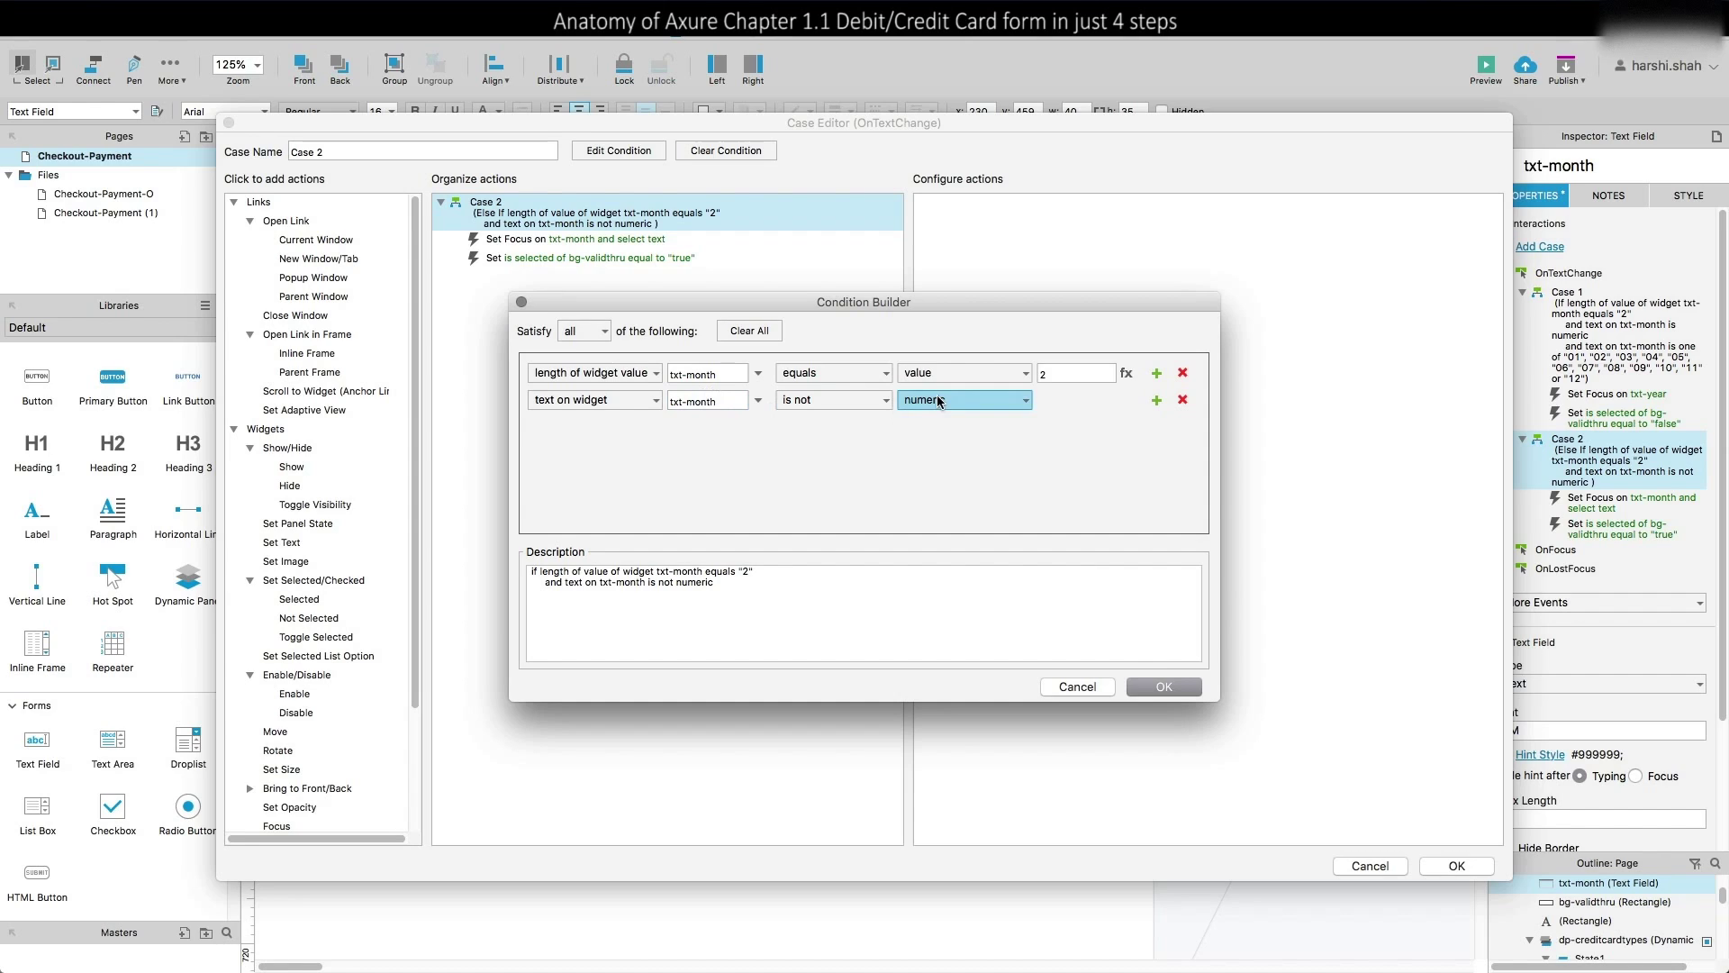
click(1165, 686)
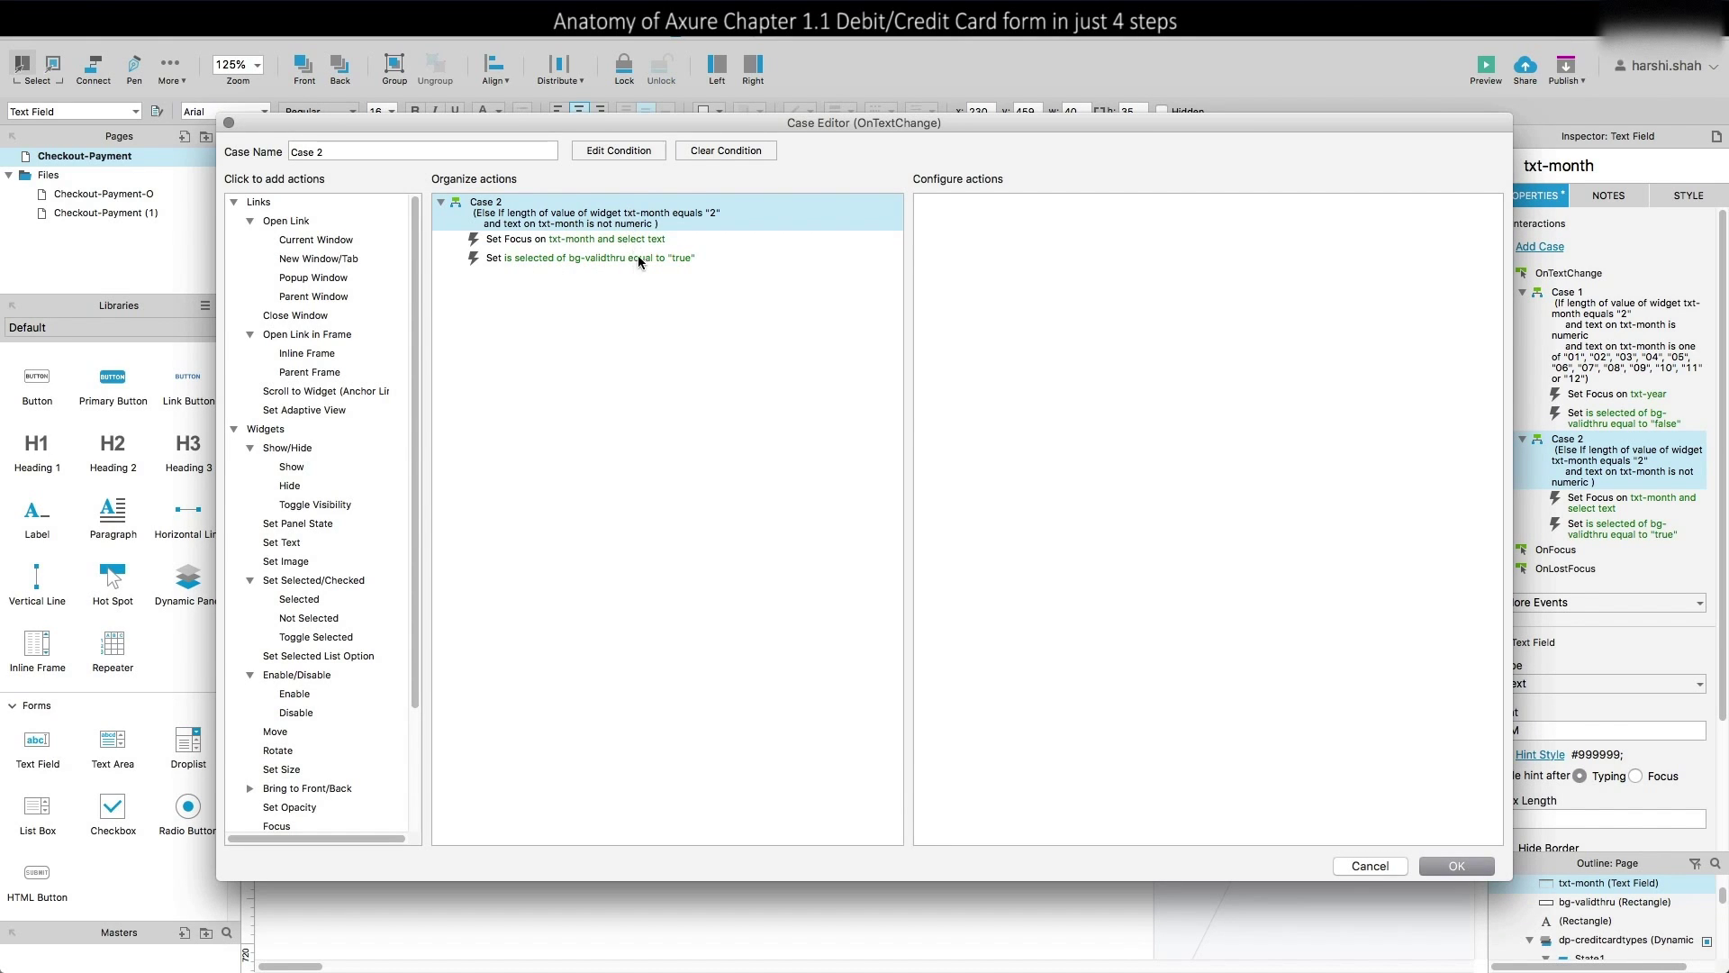
click(1478, 867)
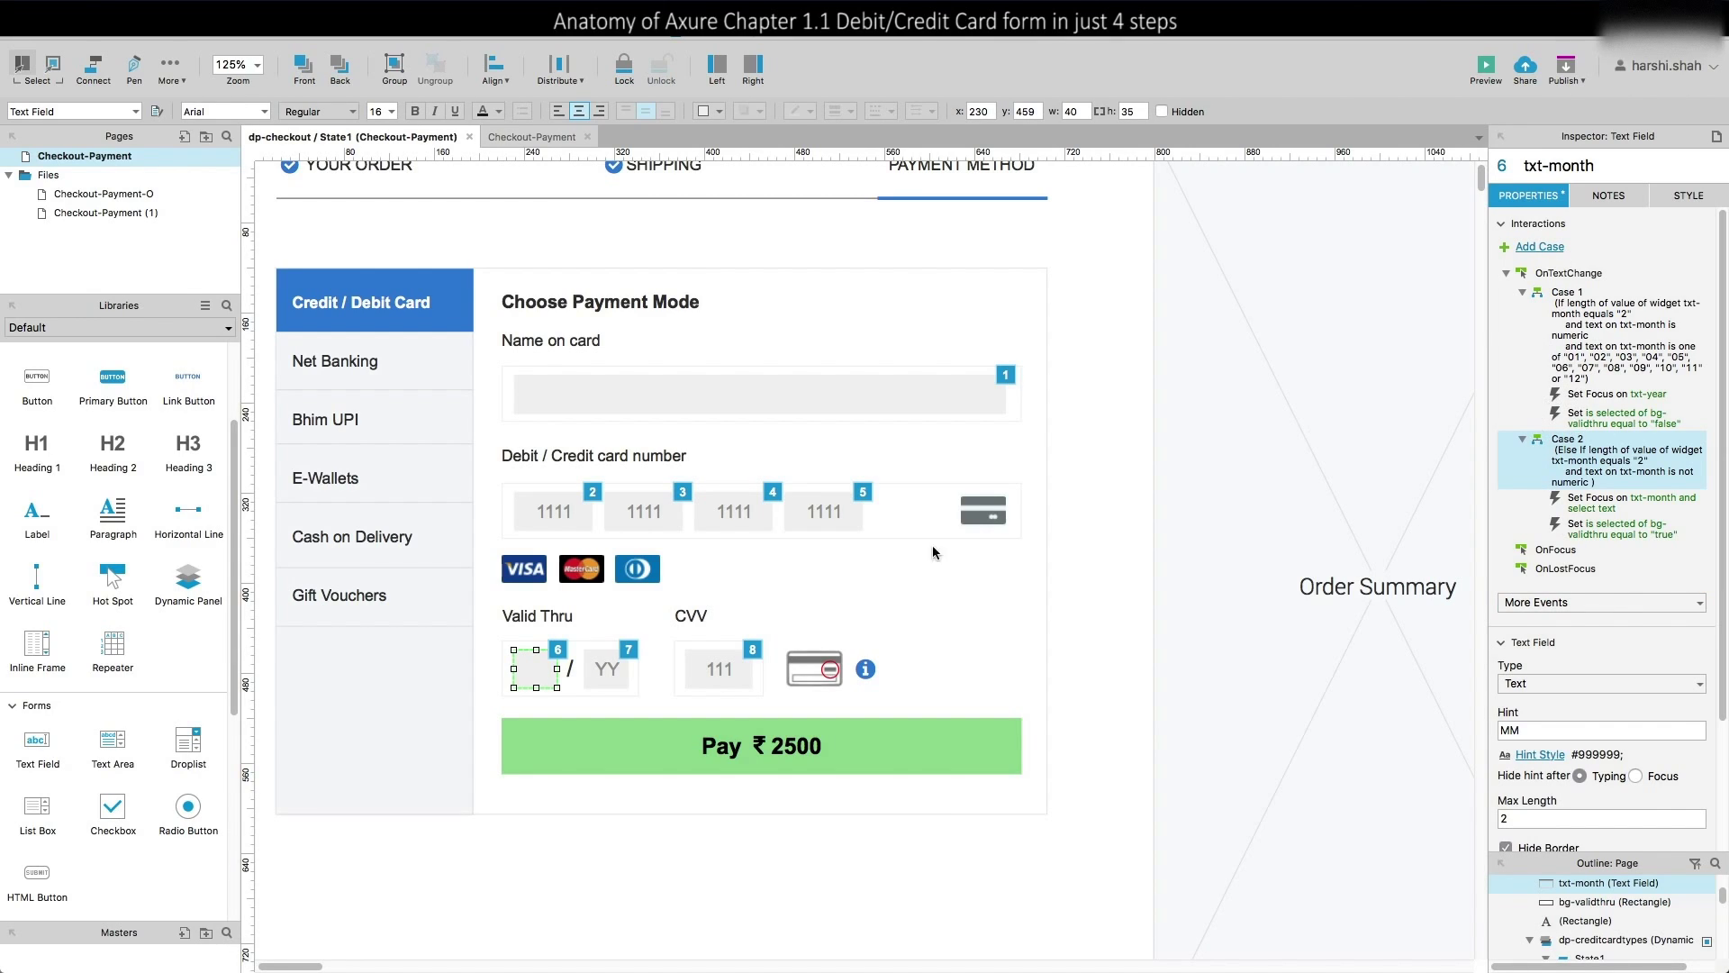
Examine the conditions of txt-year's first OnTextChange case, including the current-year expression it compares against, and close it without changes
click(612, 675)
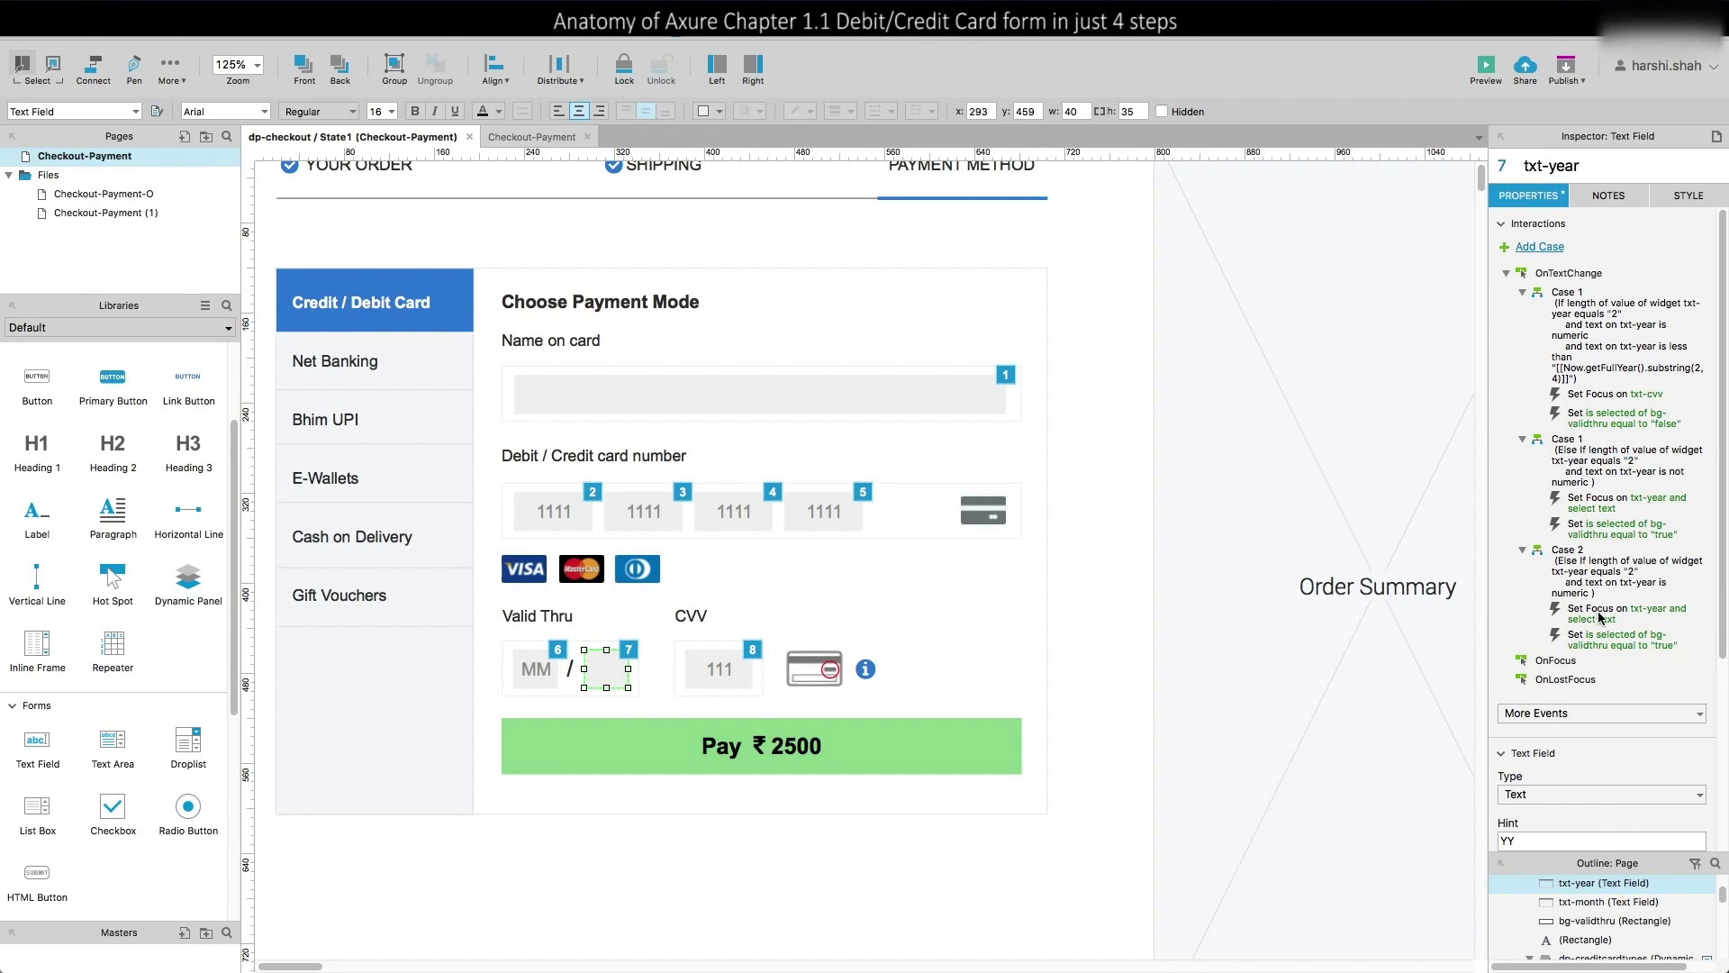
click(1596, 364)
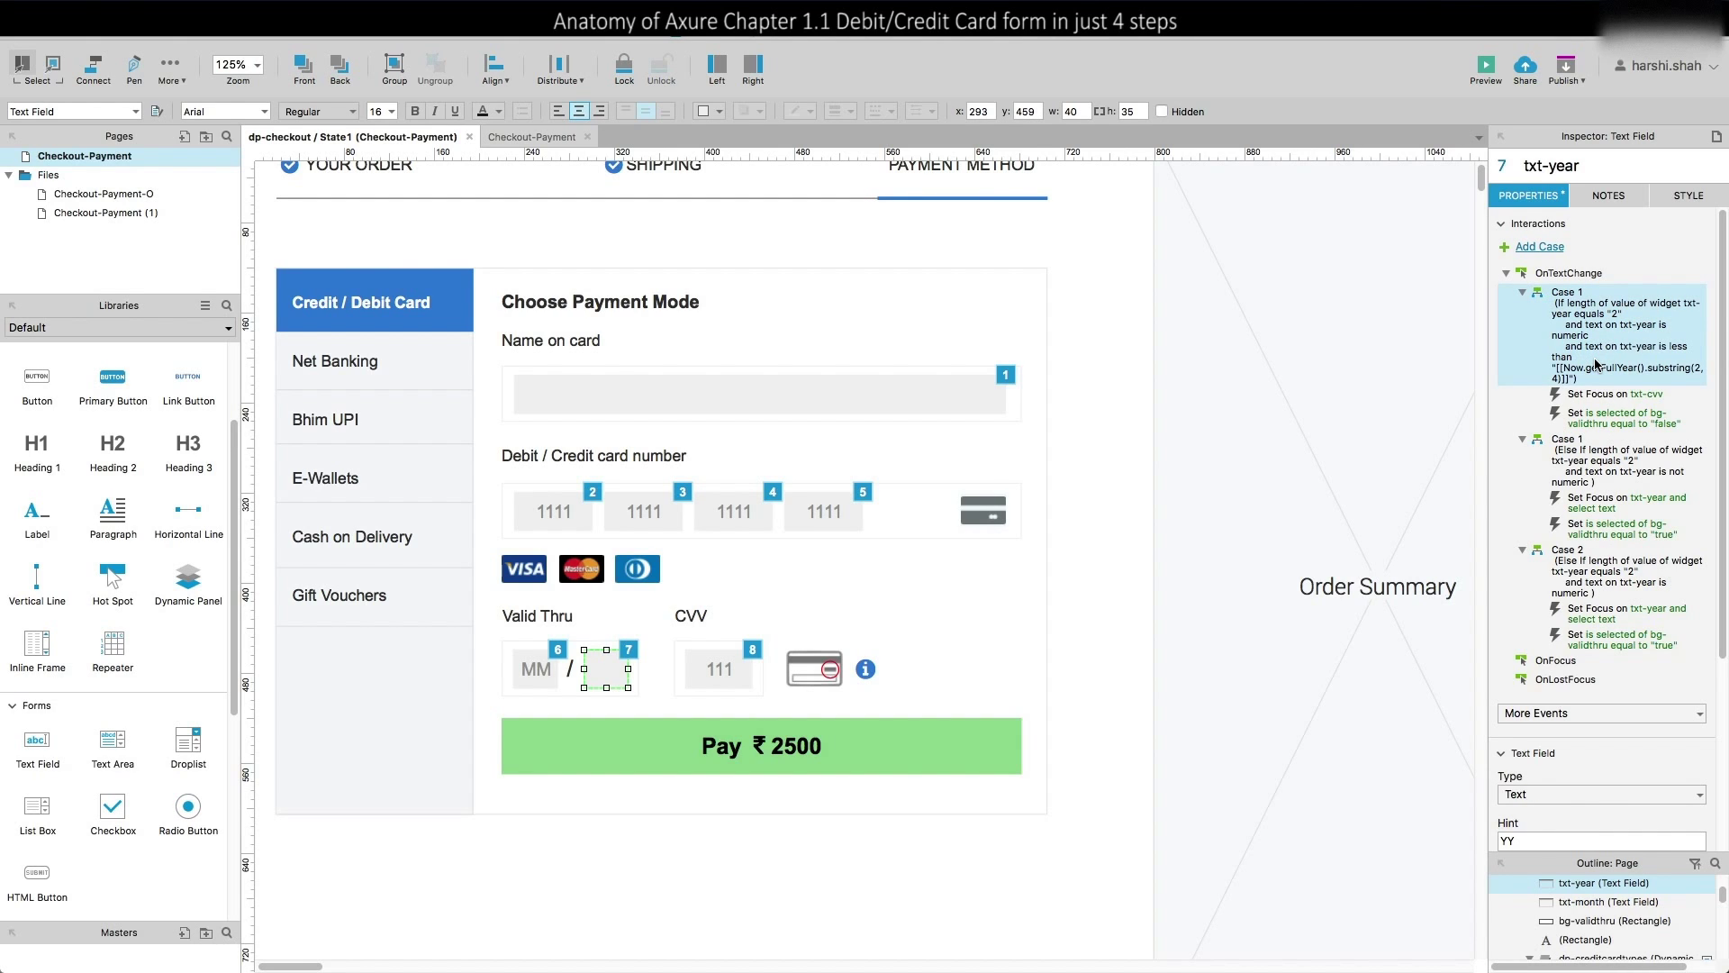
double_click(1596, 363)
double_click(720, 236)
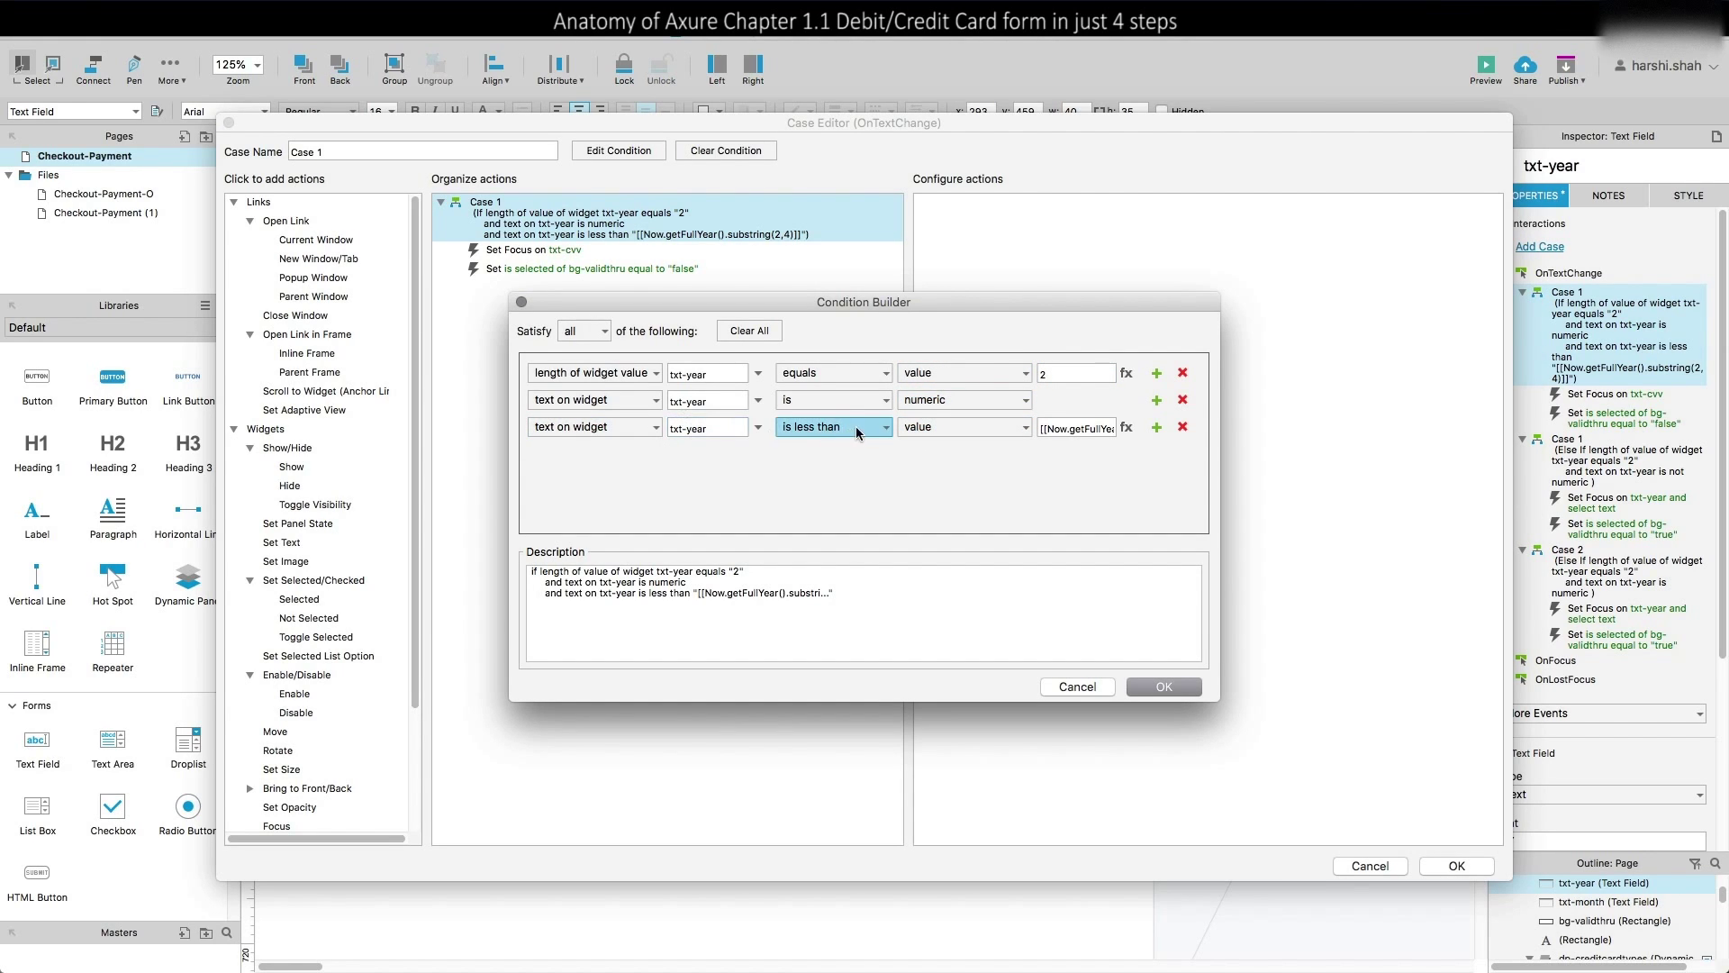
click(1126, 427)
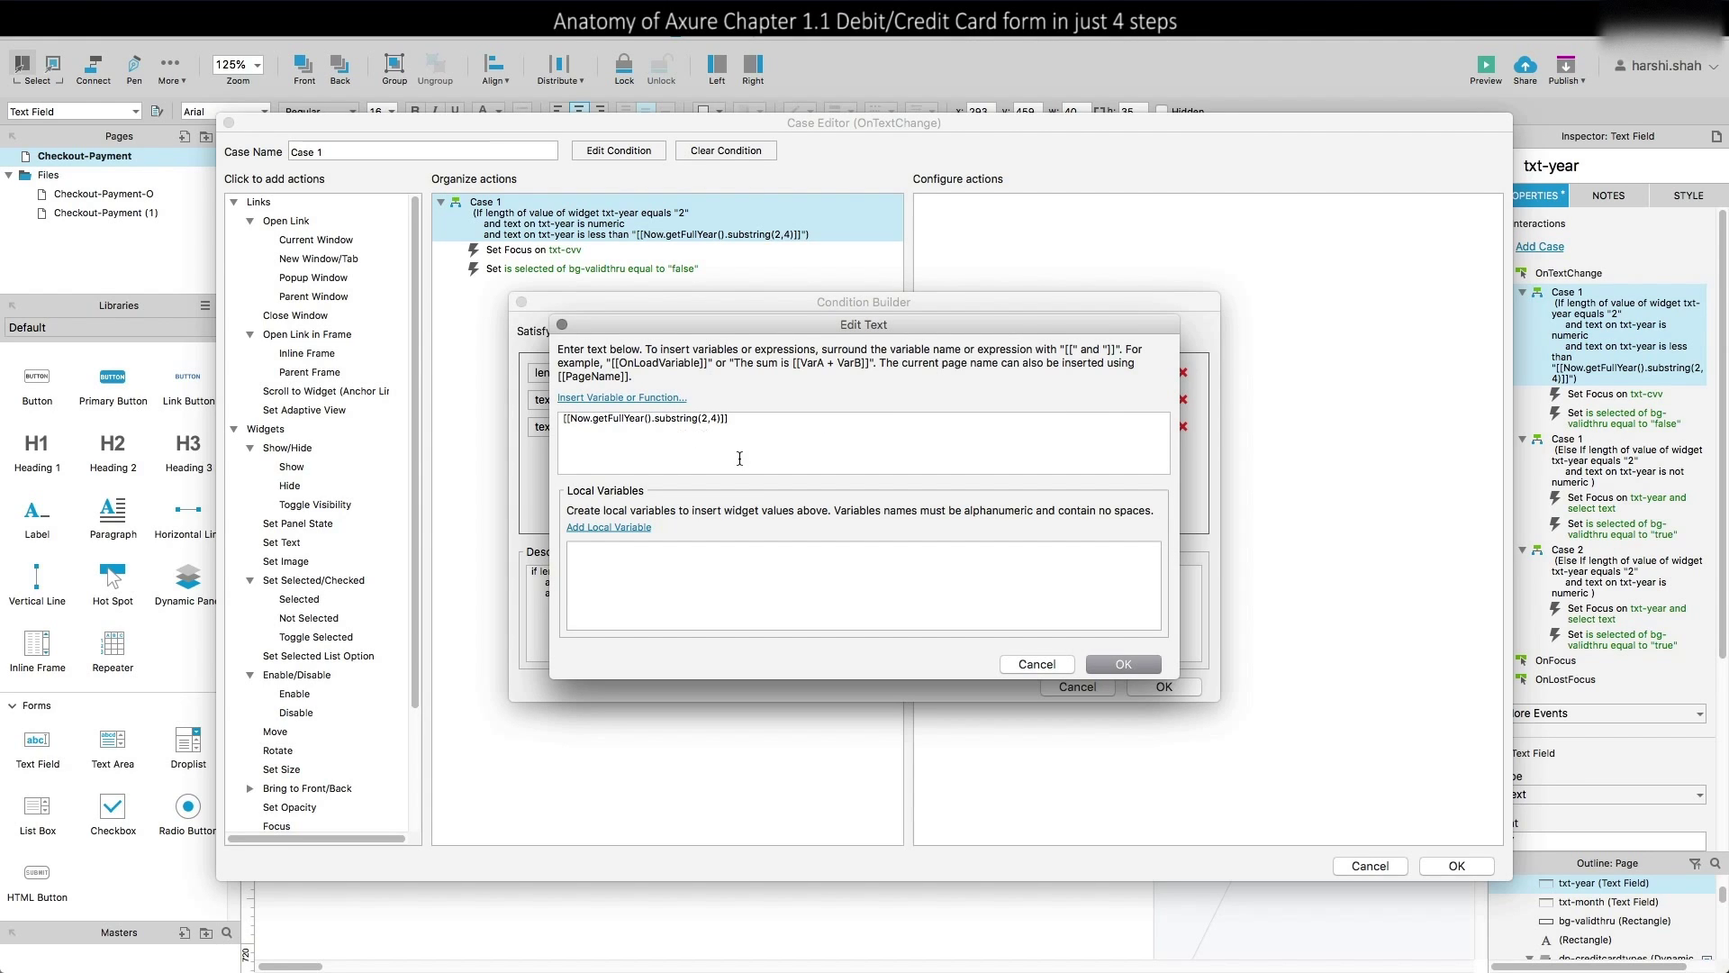
click(1036, 664)
click(1077, 687)
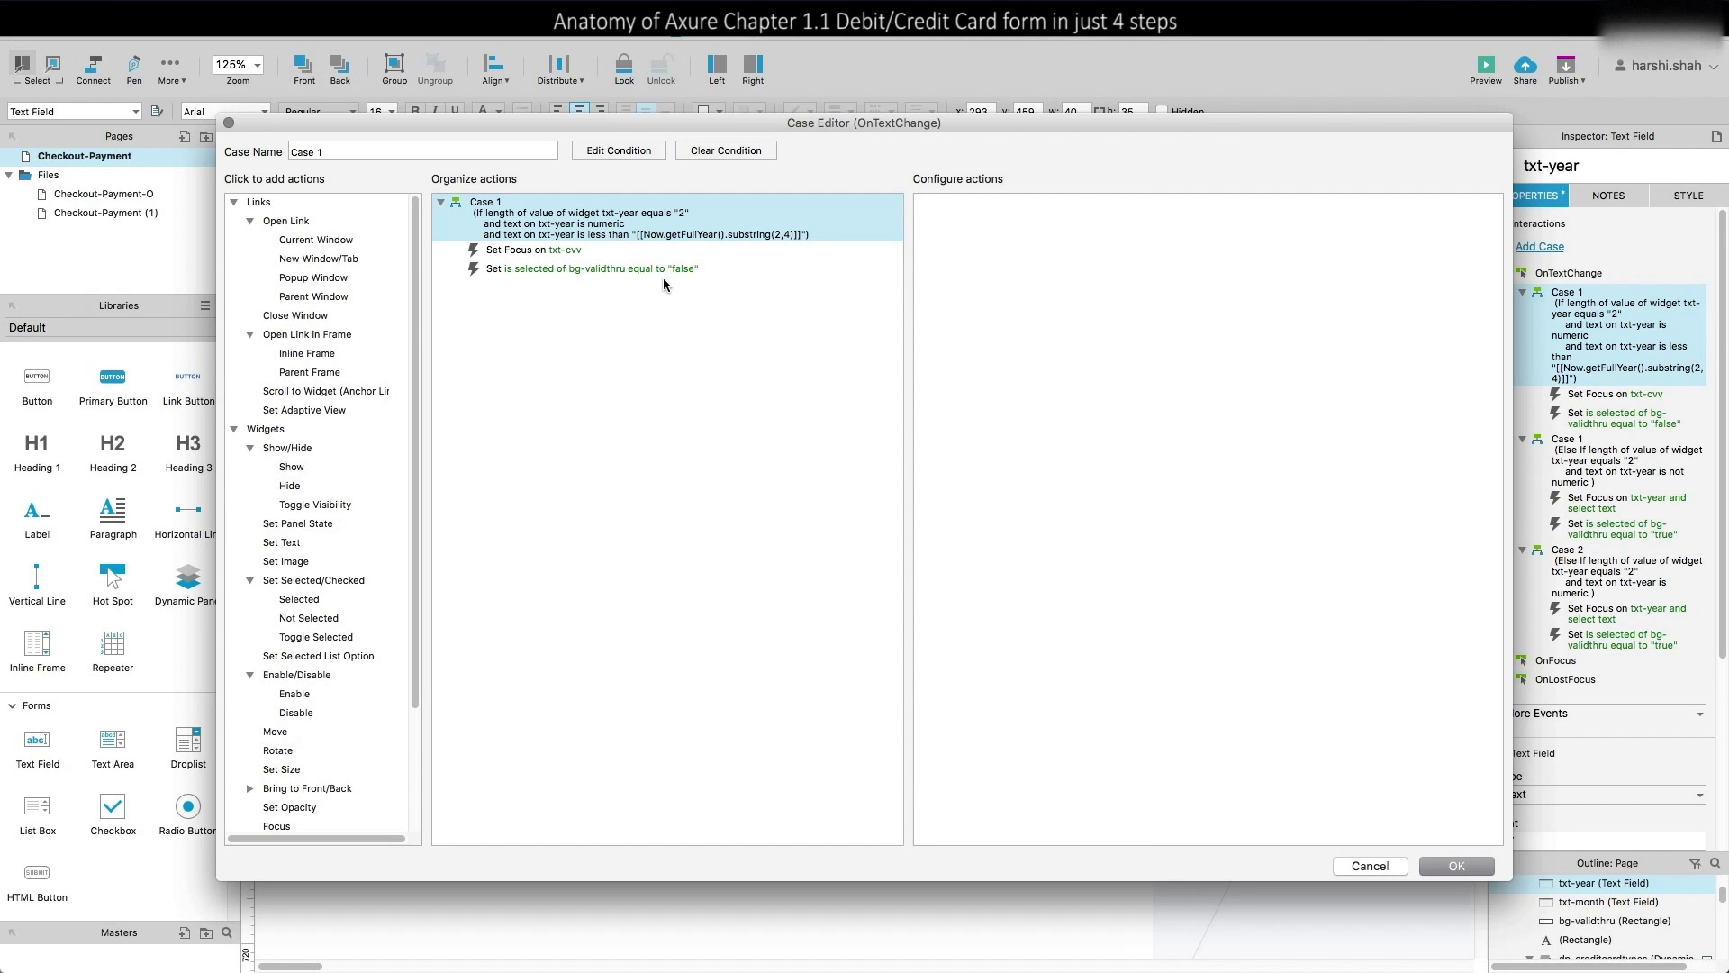
click(1389, 858)
Review the length and not-numeric conditions of txt-year's second OnTextChange case, and close it without changes
double_click(1567, 442)
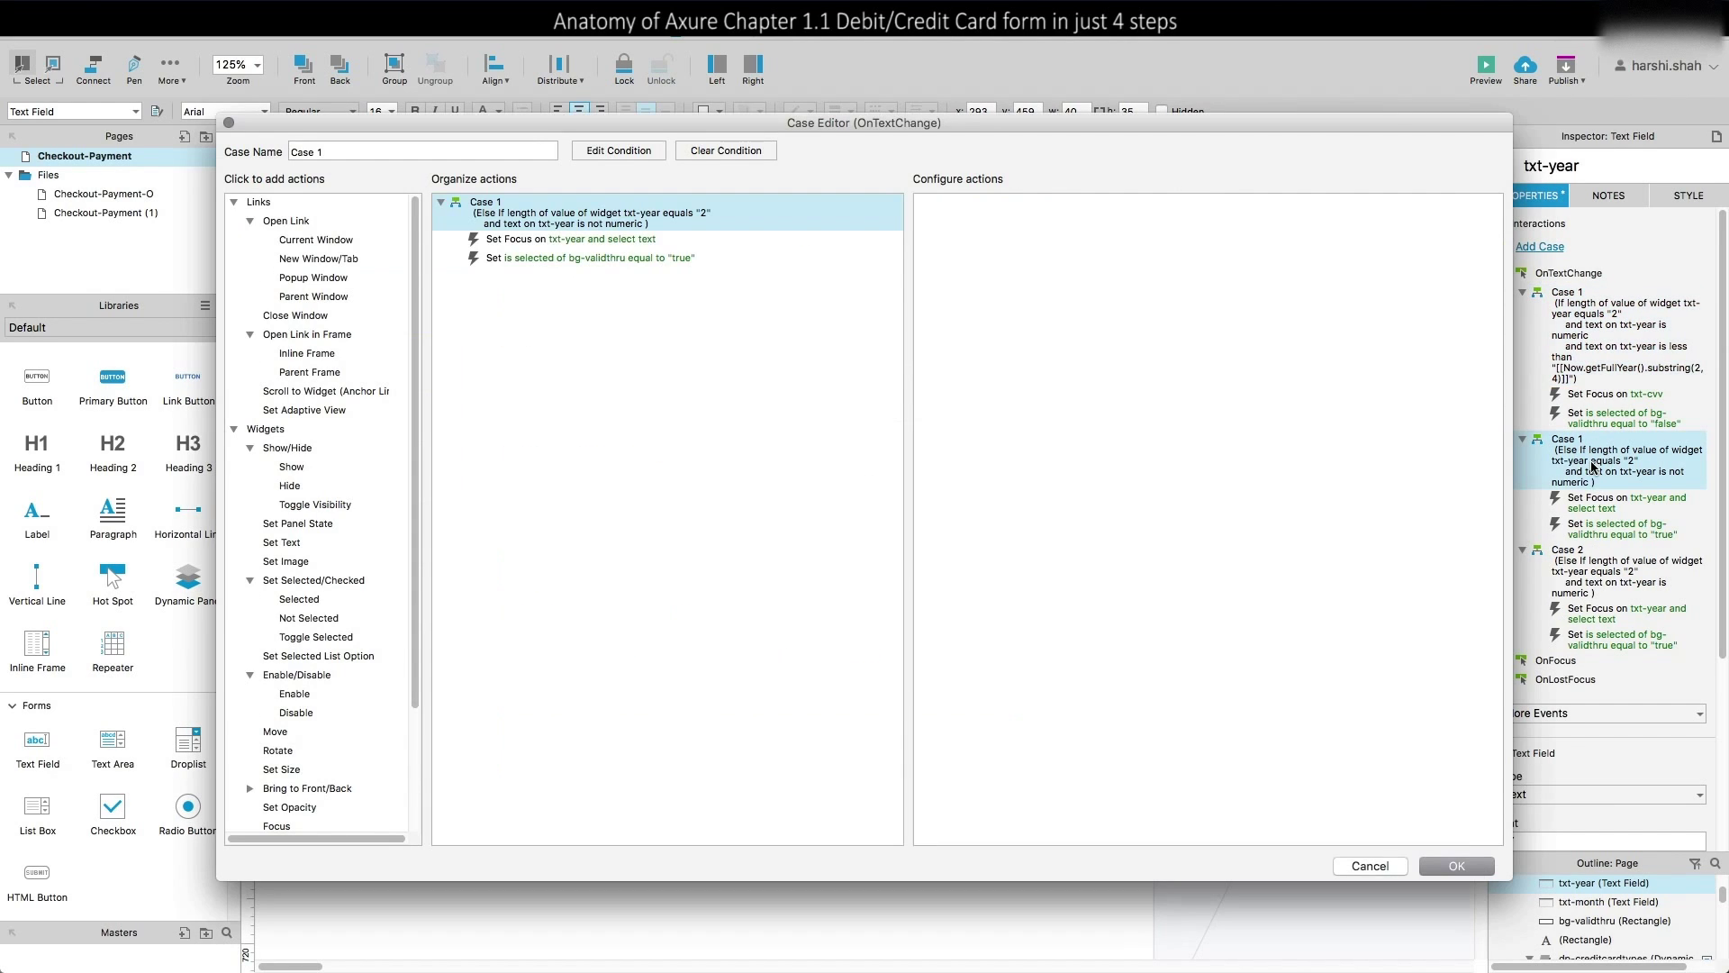
double_click(694, 213)
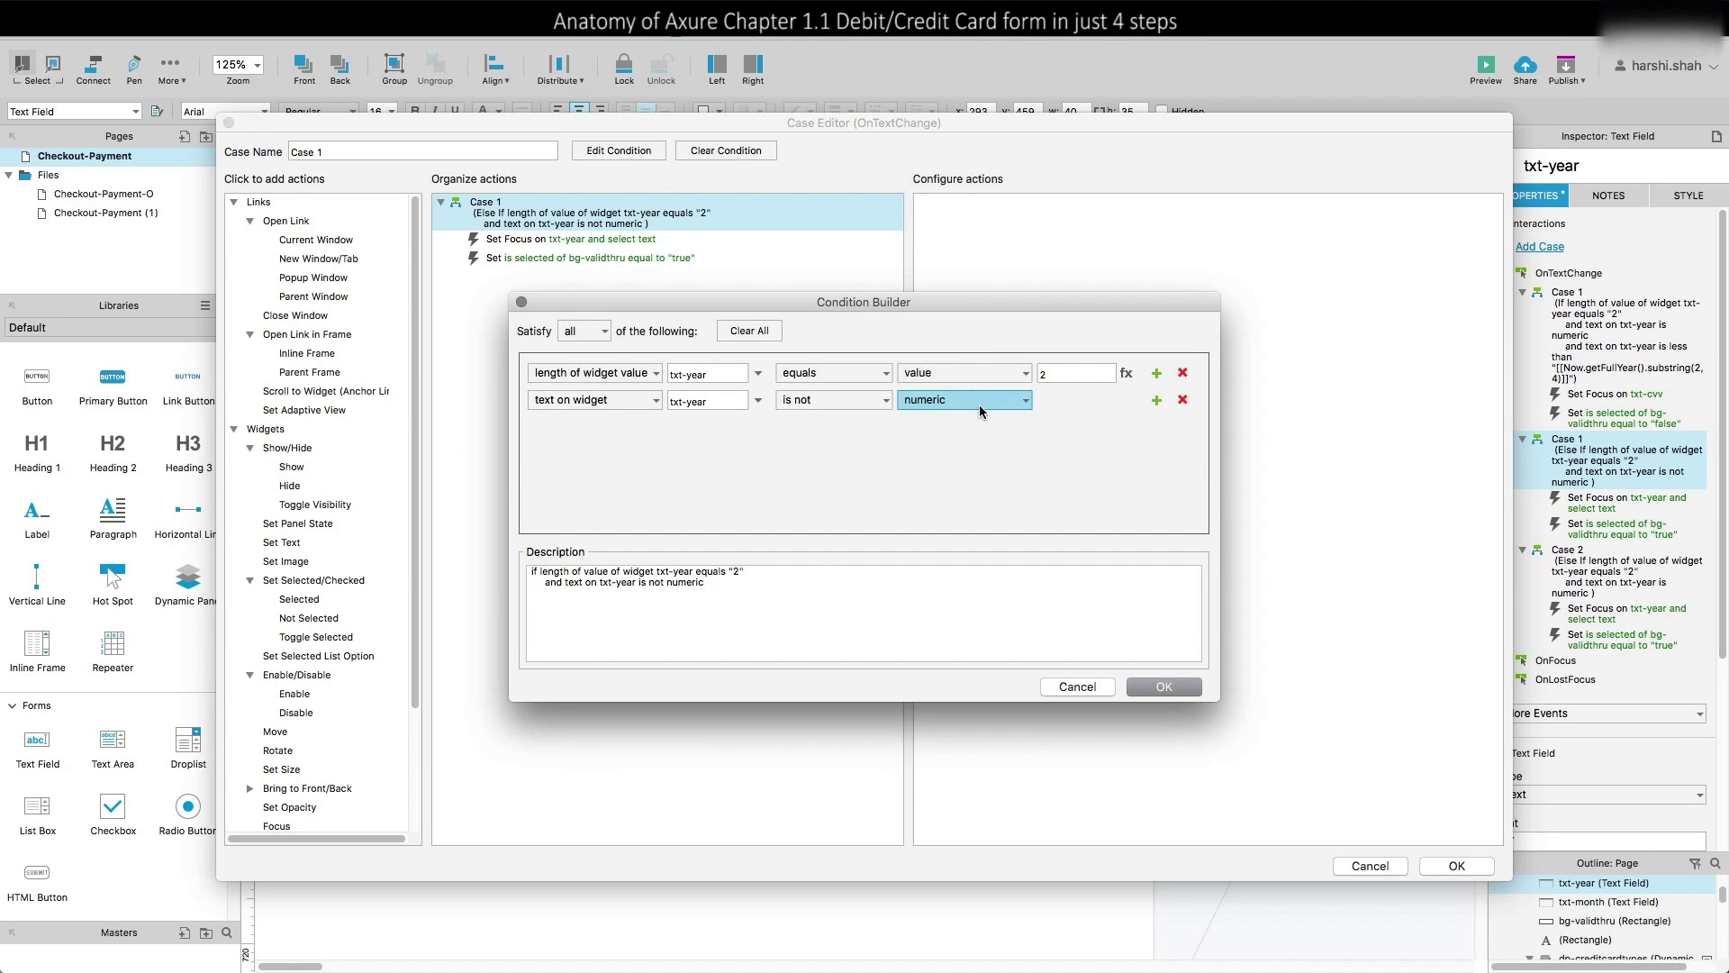
click(1040, 374)
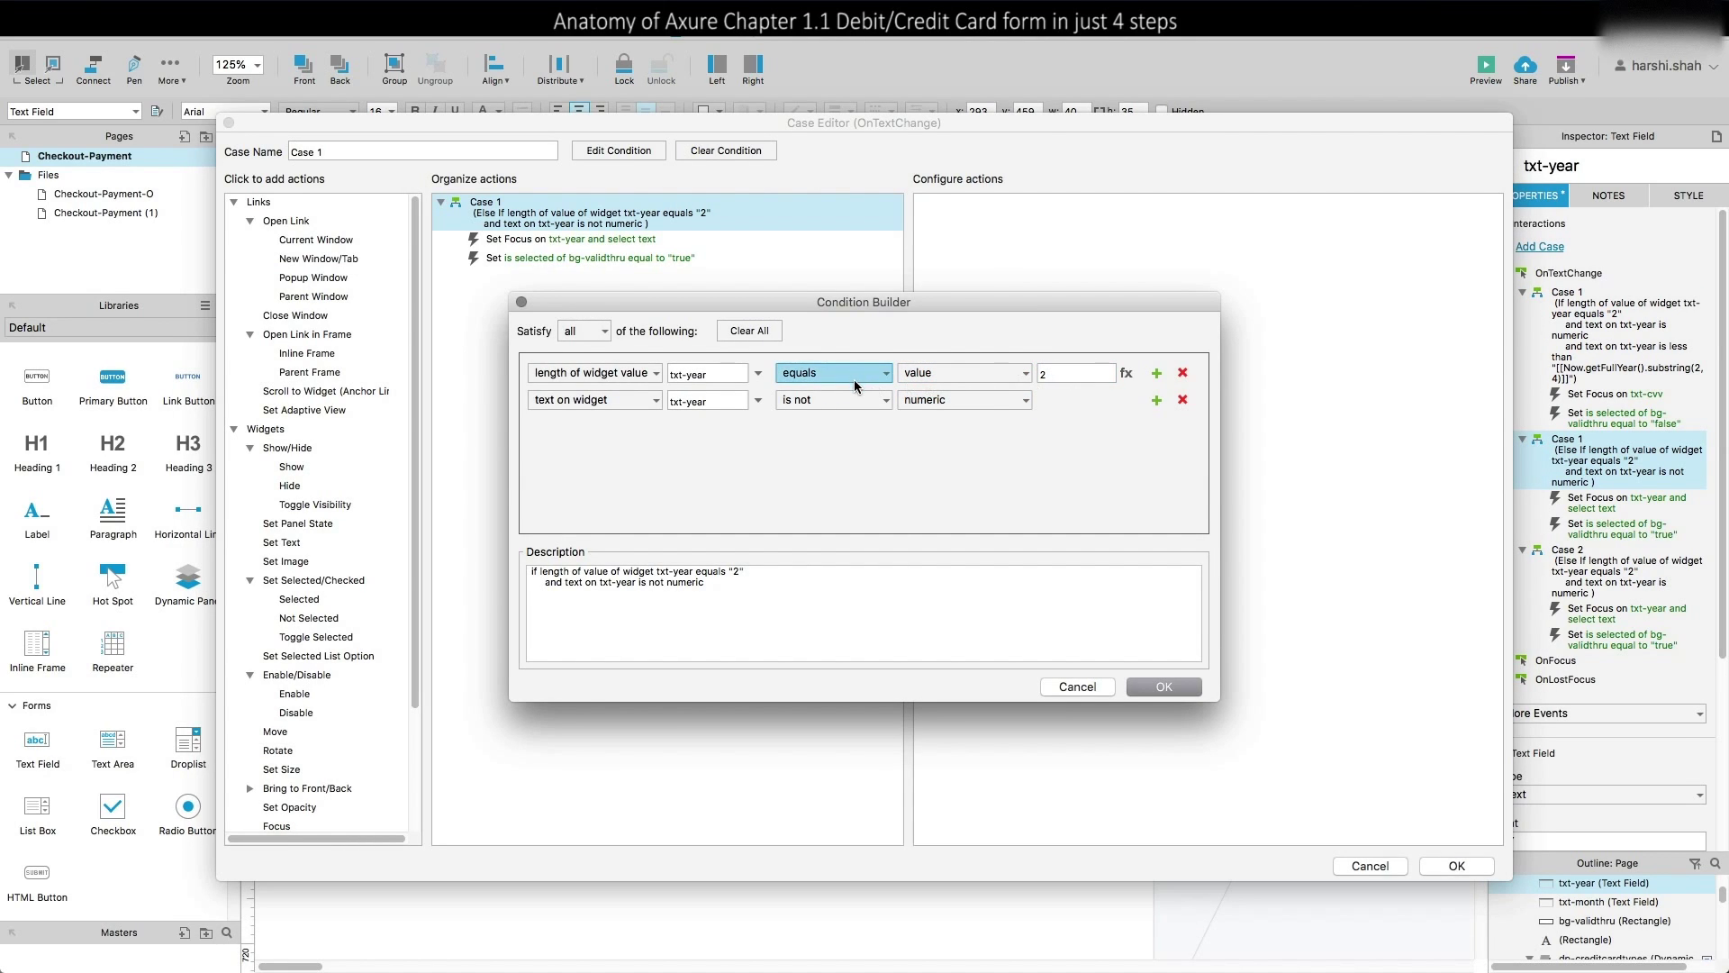
click(1106, 686)
click(1385, 869)
Review the length and numeric conditions in txt-year's Case 2, and close the case
double_click(1593, 566)
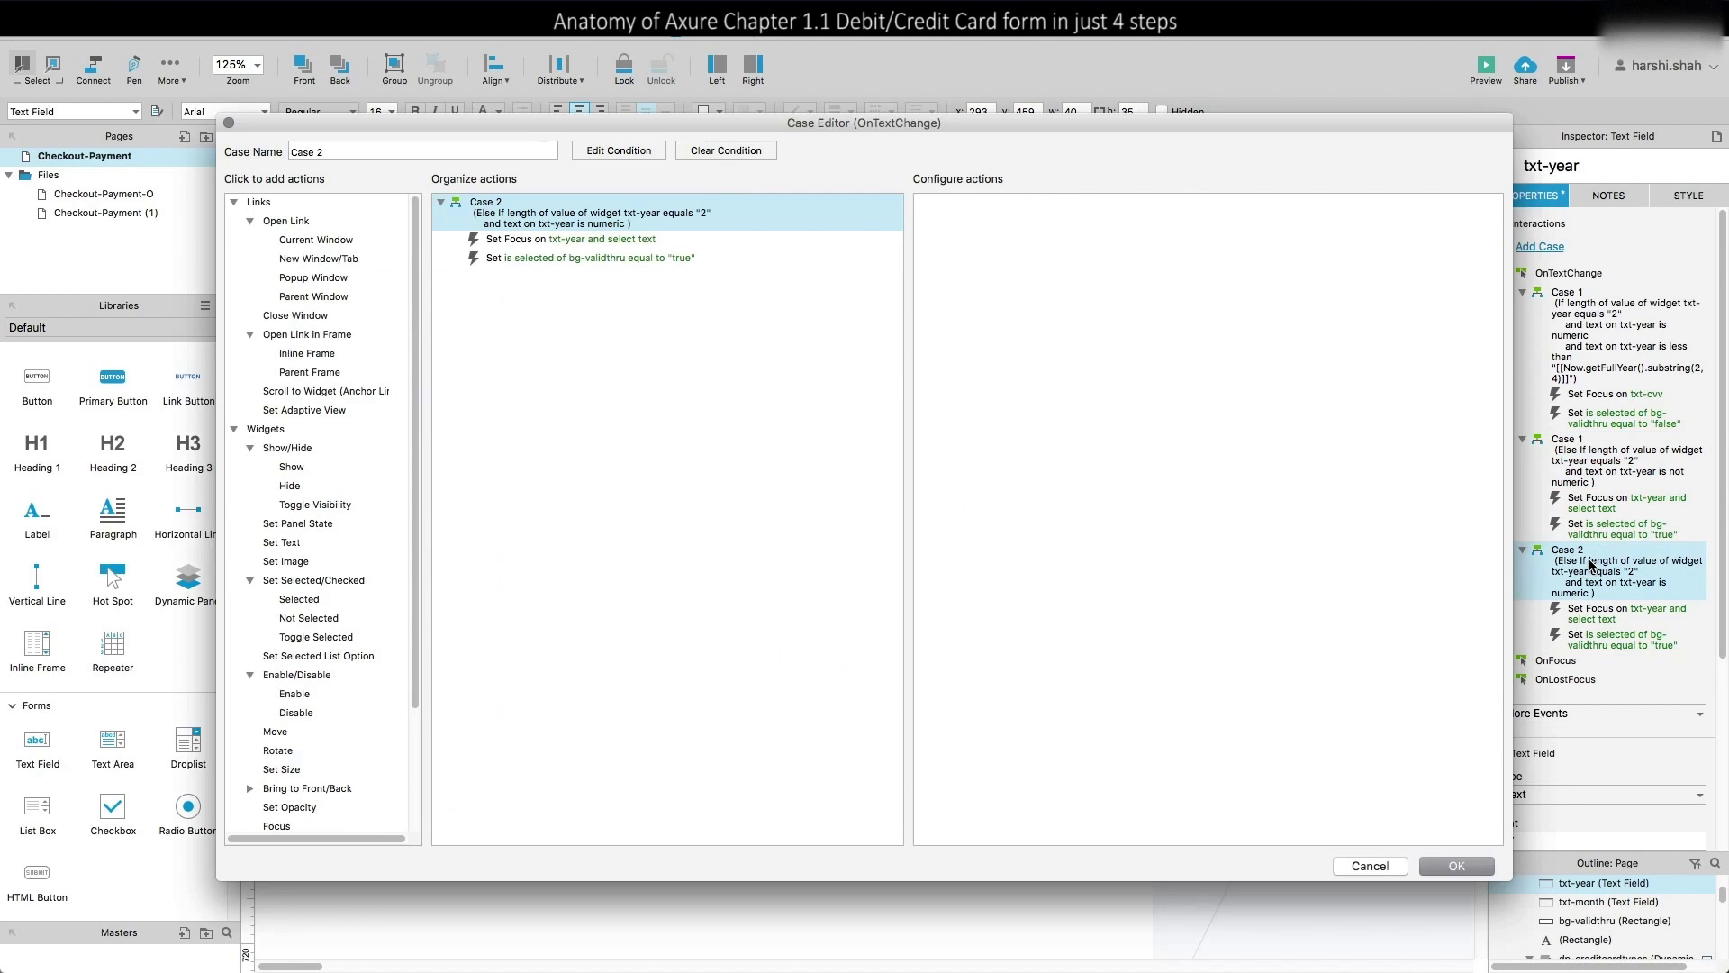
double_click(721, 224)
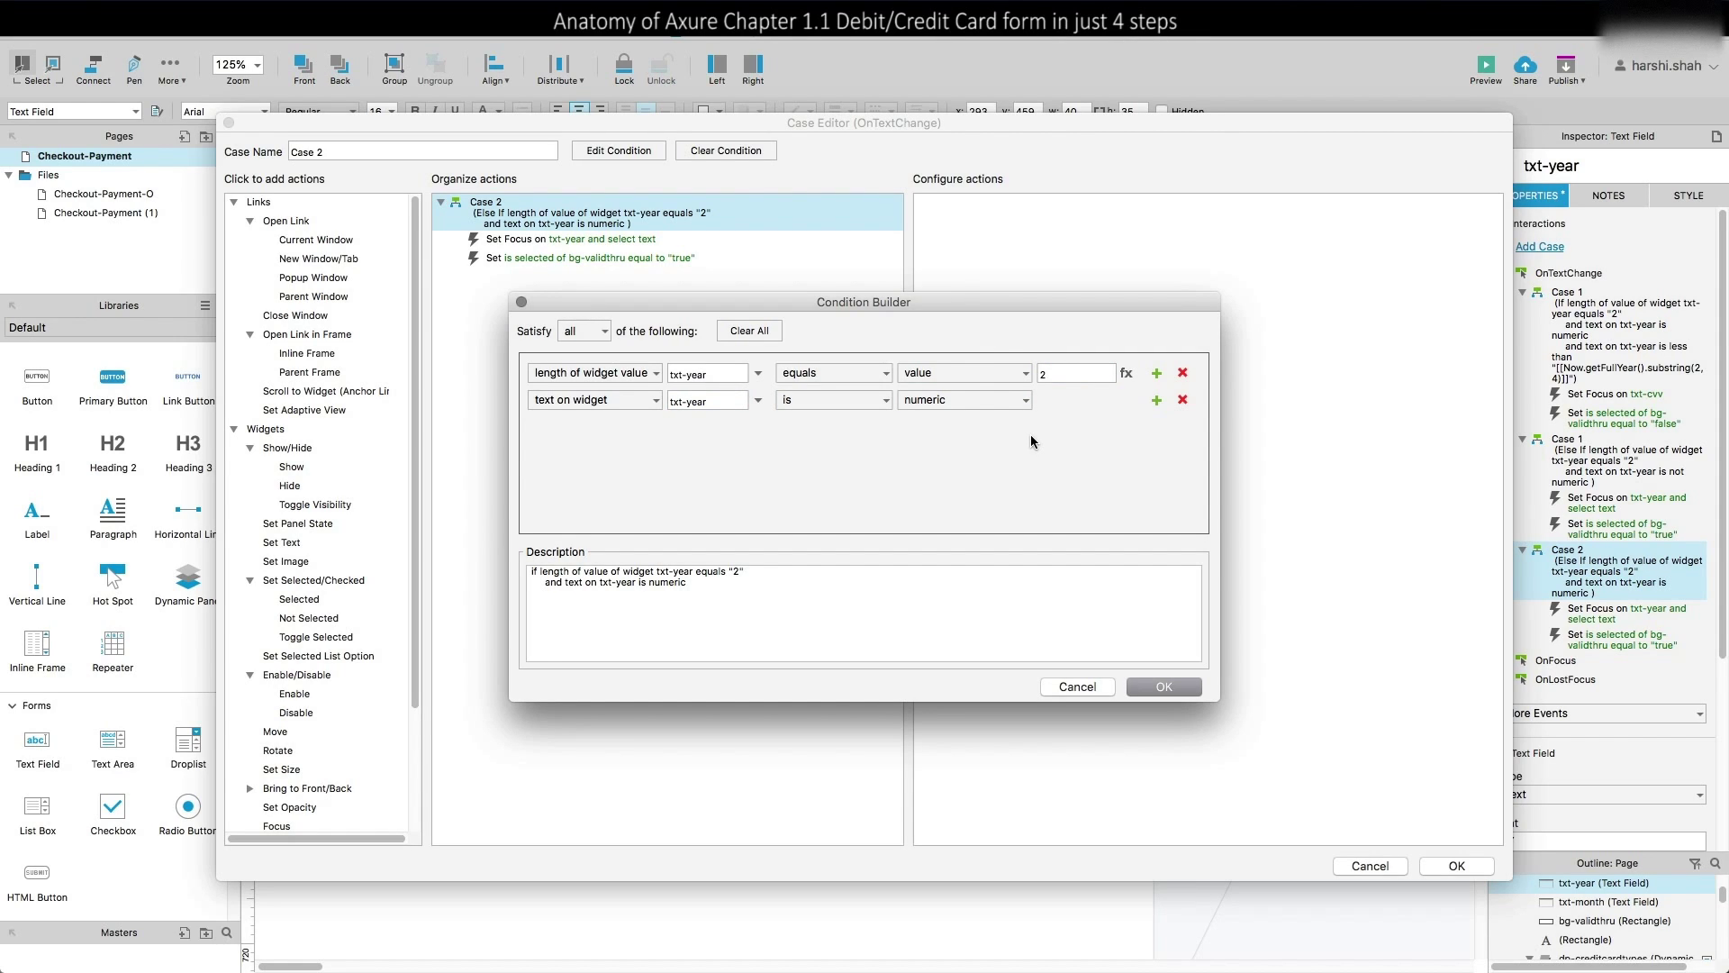
click(1164, 686)
click(1481, 867)
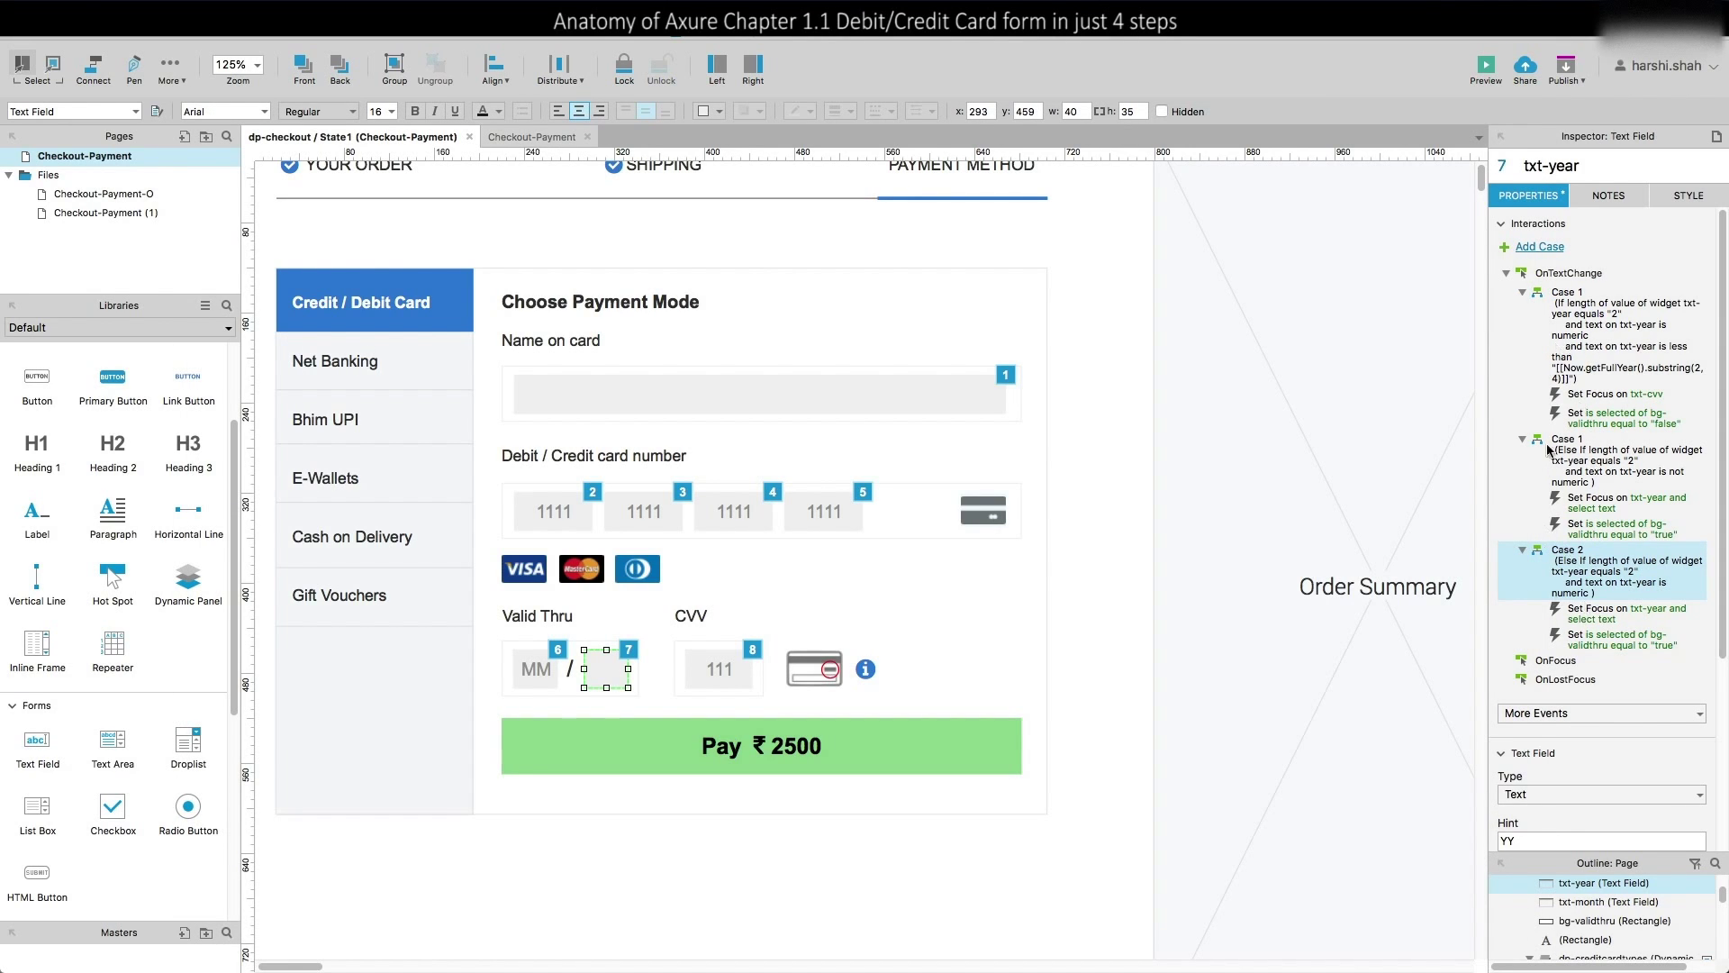
Inspect the OnTextChange cases of txt-cvv
click(728, 688)
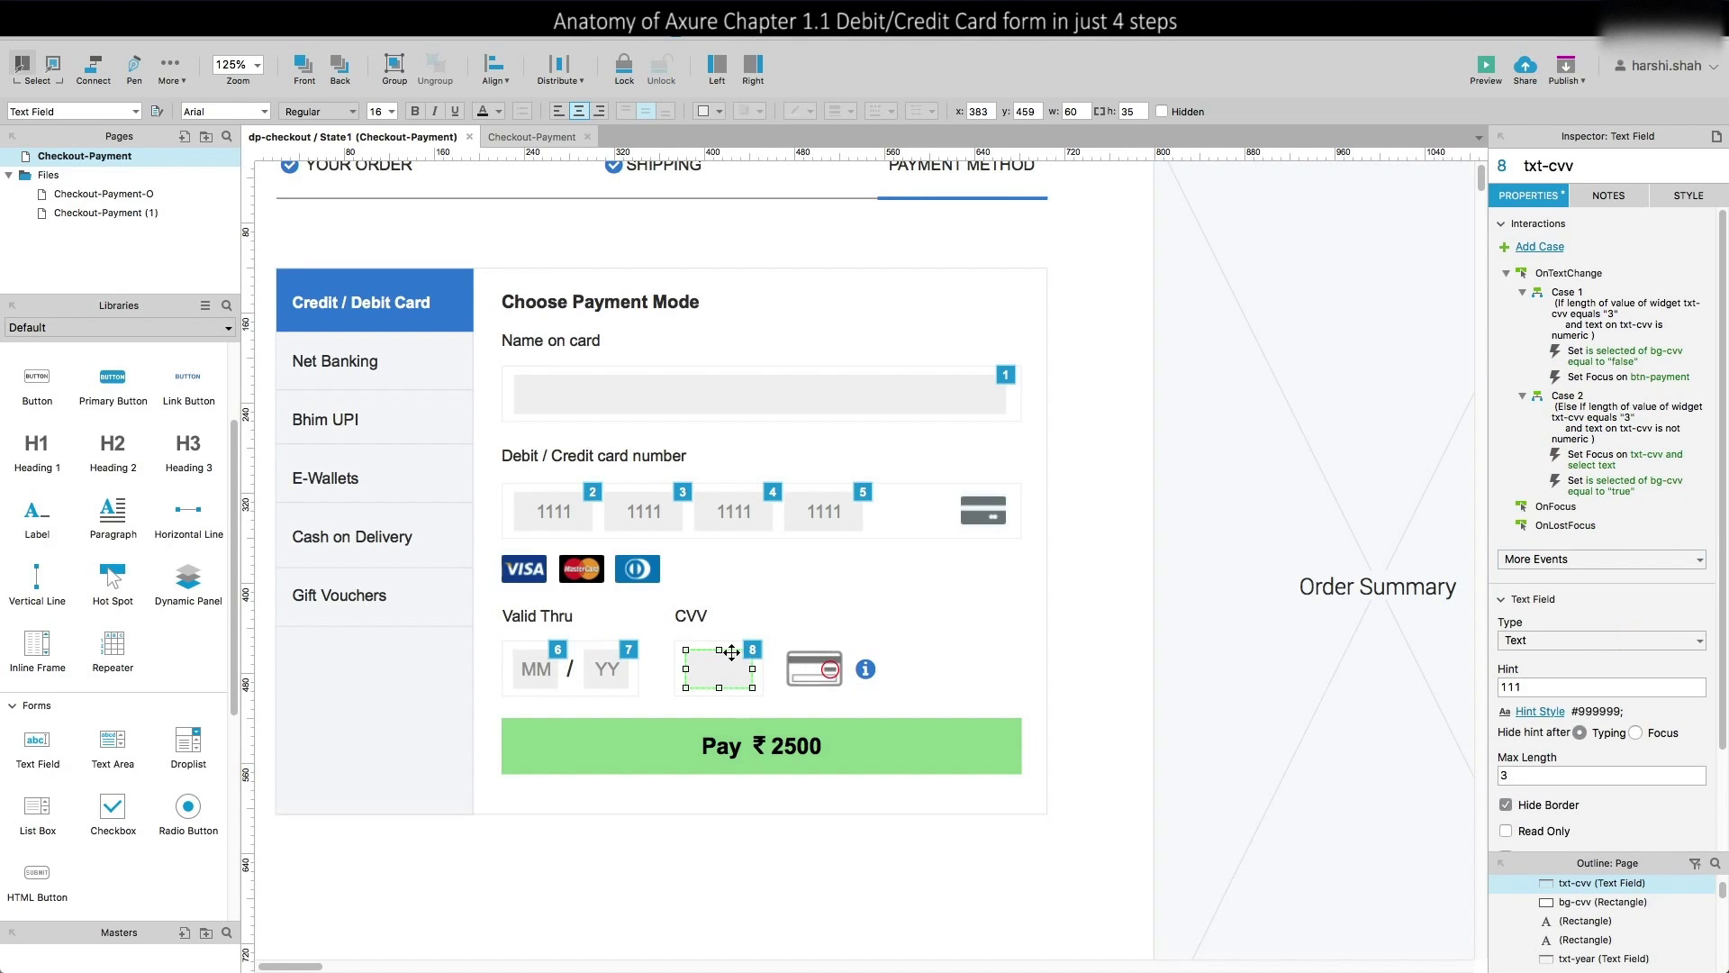